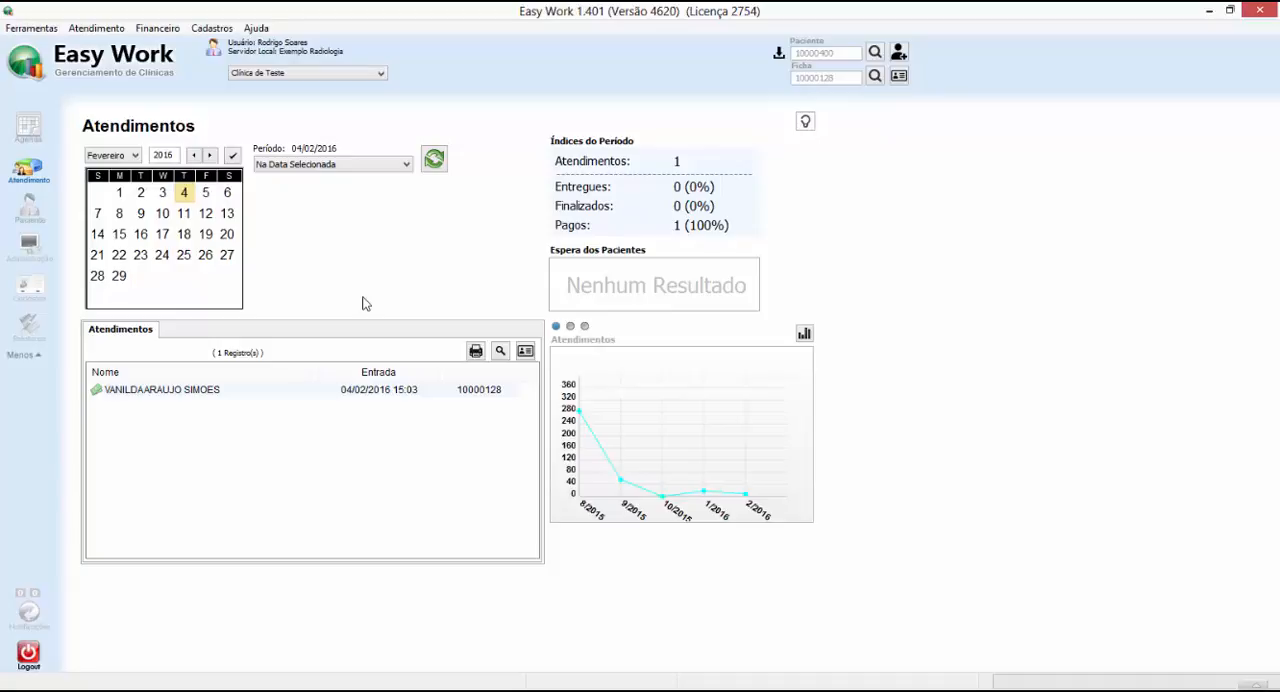
Start Easy Ceph from the patient's attendance record and request the new study's cephalometric image from the database
{"action": "right_click", "coordinate": [163, 393]}
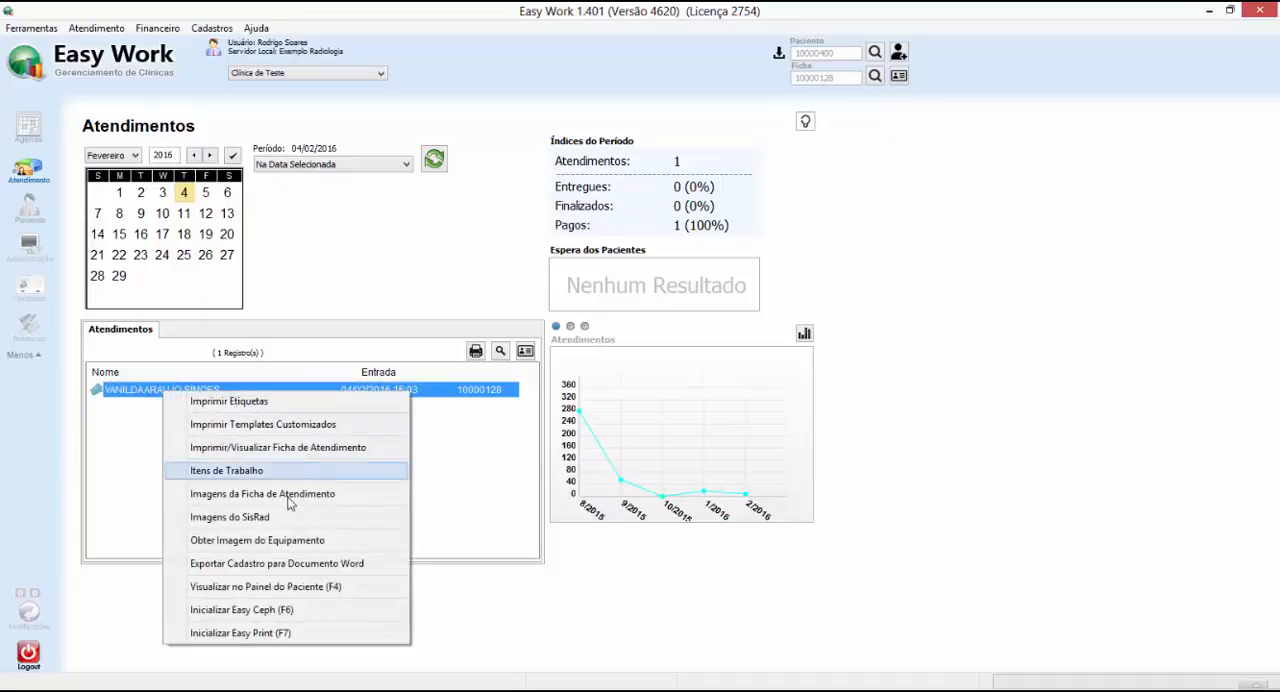
{"action": "left_click", "coordinate": [288, 610]}
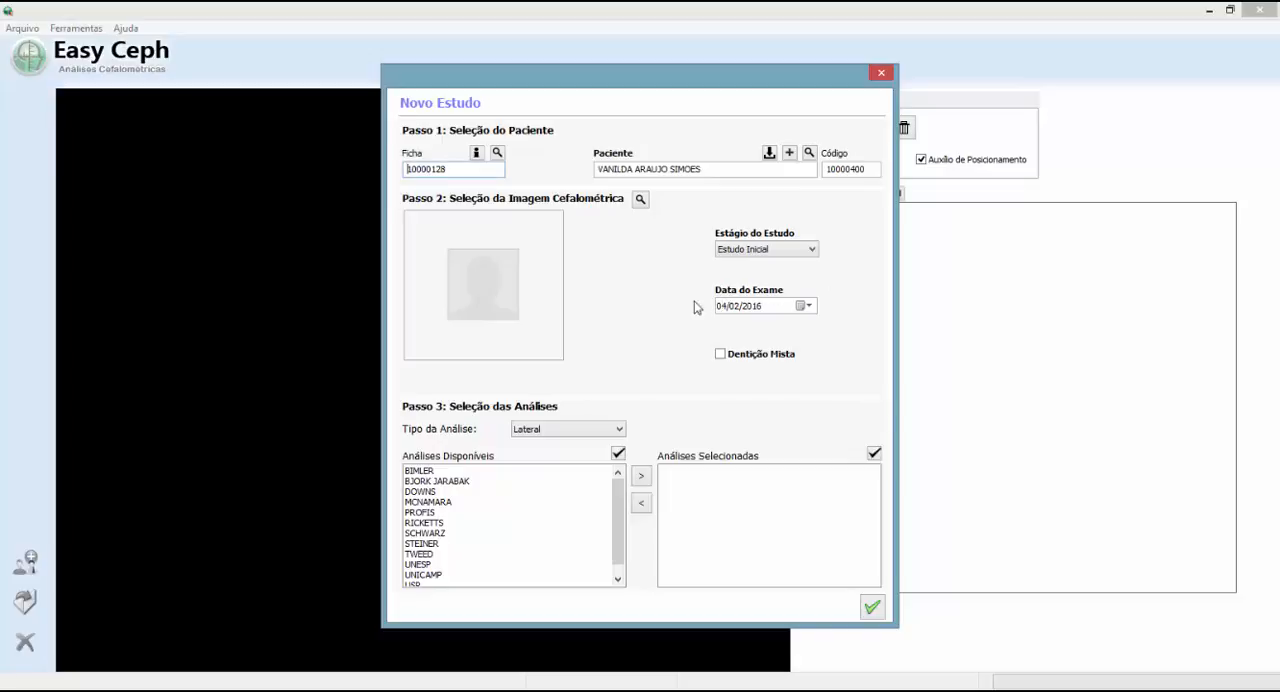
{"action": "left_click", "coordinate": [640, 200]}
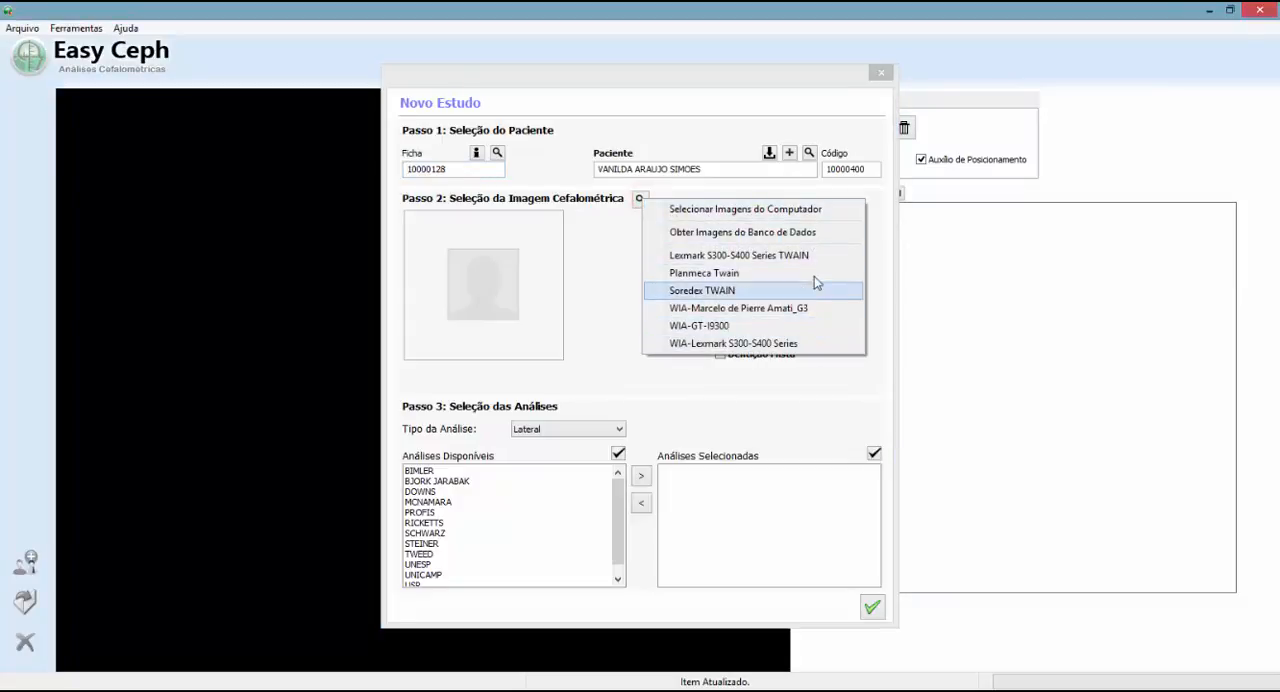
{"action": "left_click", "coordinate": [812, 233]}
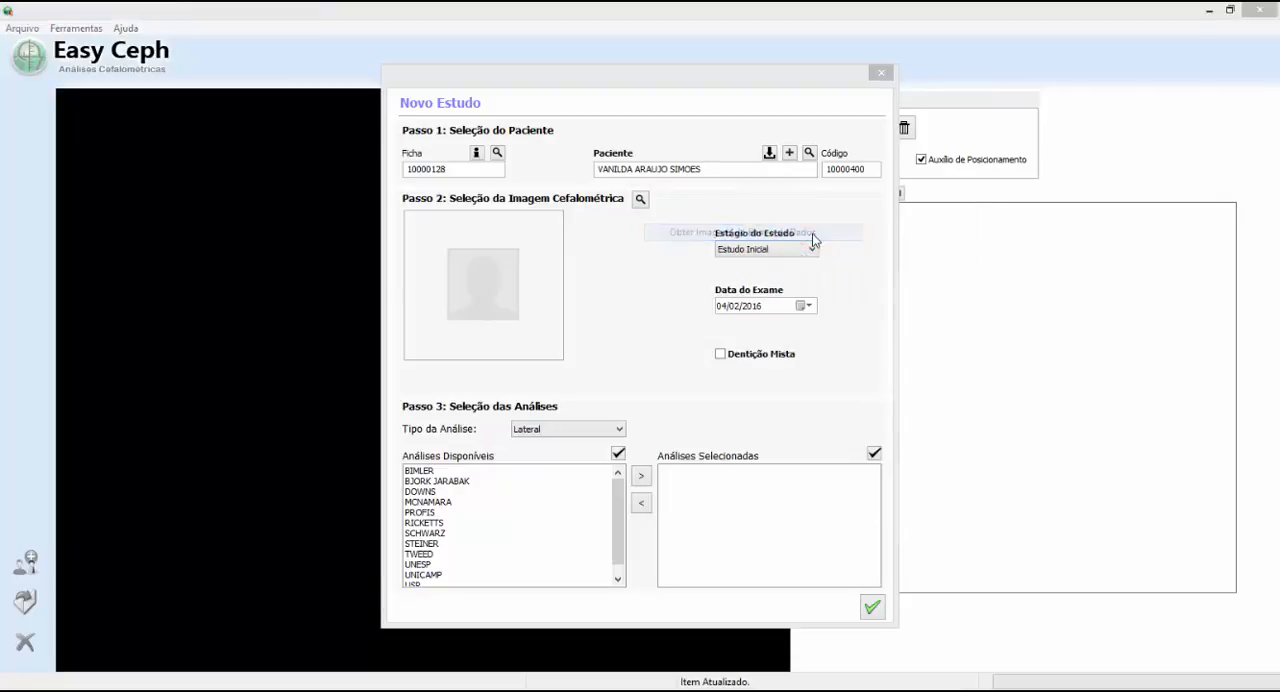
Set the patient image filter to all attendance records (Todas) and open the lateral cephalometric radiograph
{"action": "left_click", "coordinate": [315, 164]}
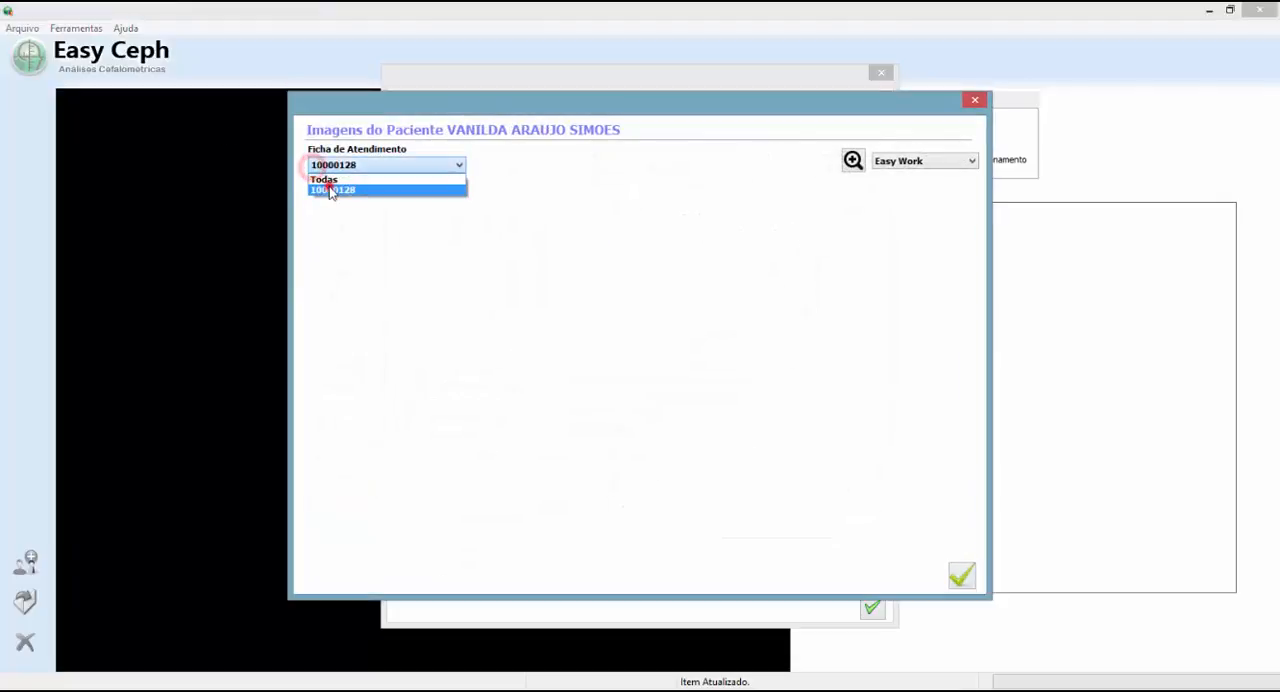
{"action": "left_click", "coordinate": [329, 187]}
{"action": "left_click", "coordinate": [332, 165]}
{"action": "left_click", "coordinate": [338, 180]}
{"action": "double_click", "coordinate": [545, 258]}
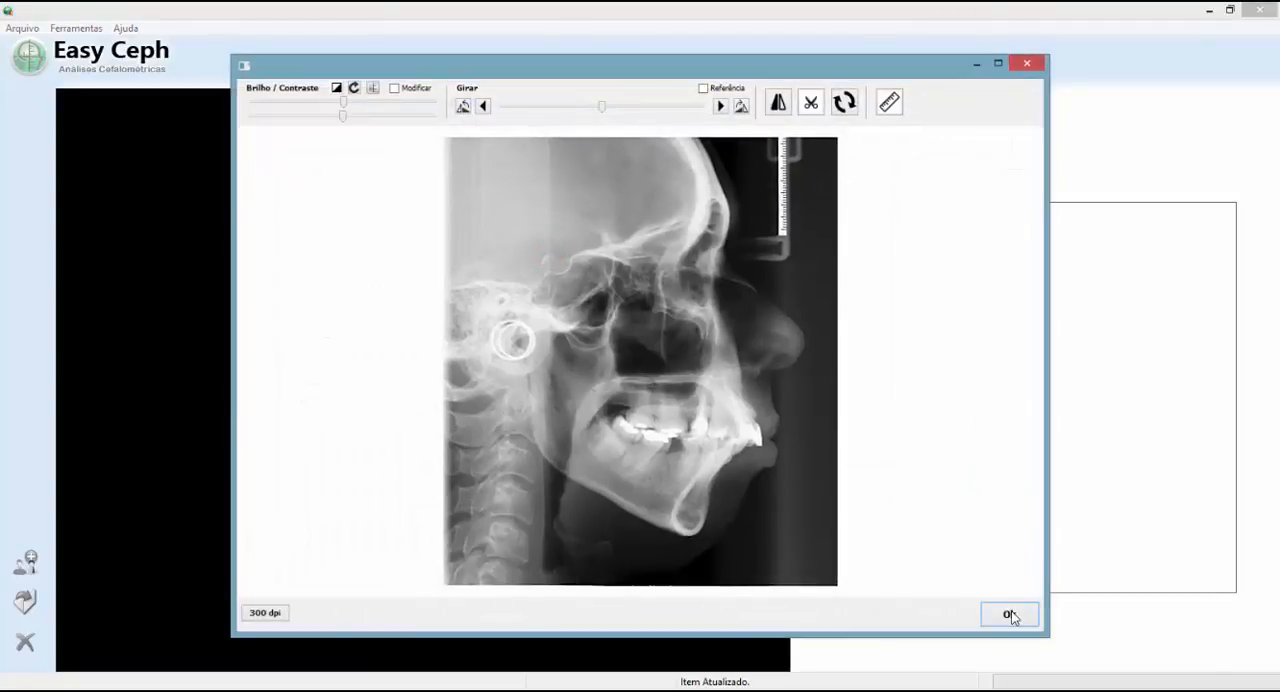
Calibrate the radiograph by marking two points on its ruler with a distance of 33 mm, and accept the image for the study
{"action": "left_click", "coordinate": [998, 63]}
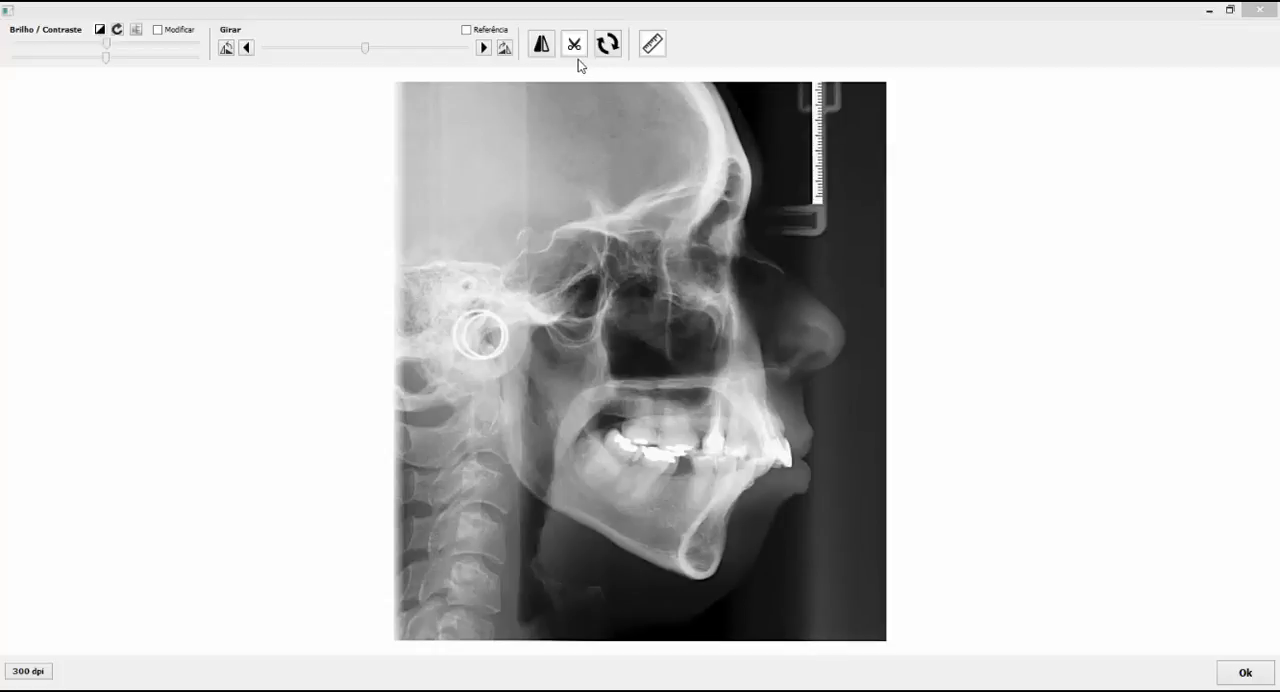
{"action": "left_click", "coordinate": [651, 45]}
{"action": "scroll", "coordinate": [676, 206], "scroll_direction": "up", "scroll_amount": 3}
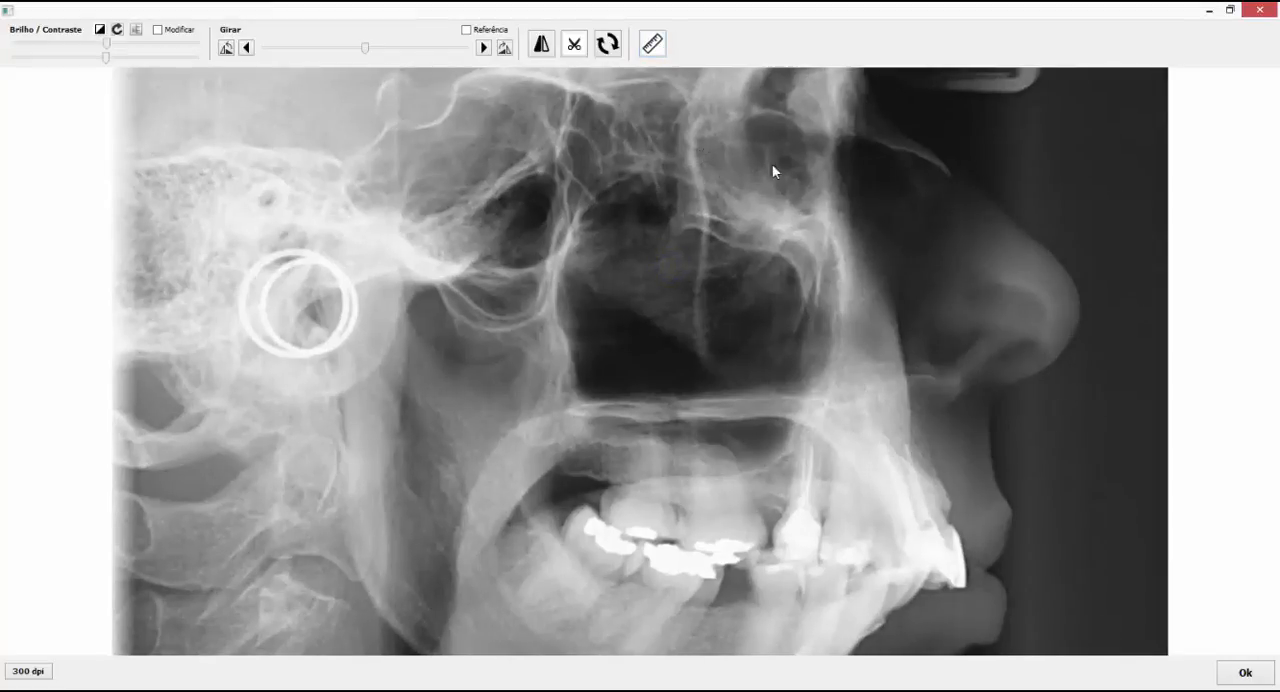
{"action": "left_click_drag", "start_coordinate": [835, 158], "coordinate": [499, 425]}
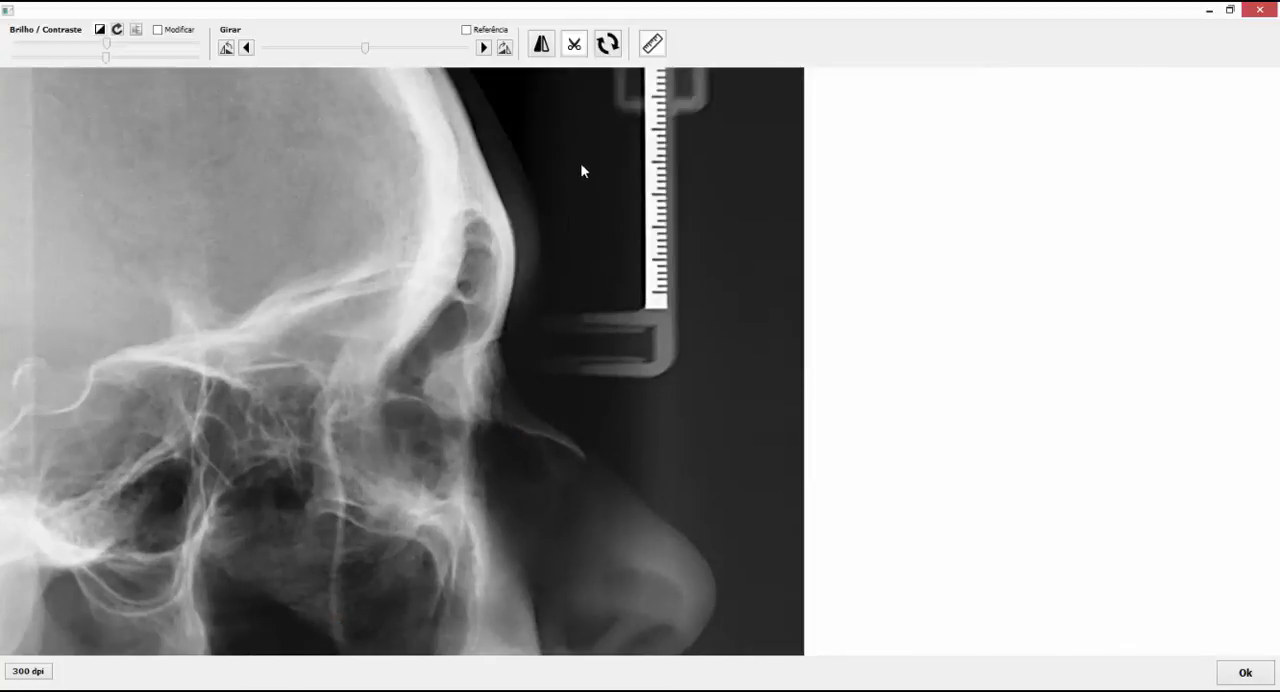
{"action": "left_click_drag", "start_coordinate": [519, 135], "coordinate": [489, 243]}
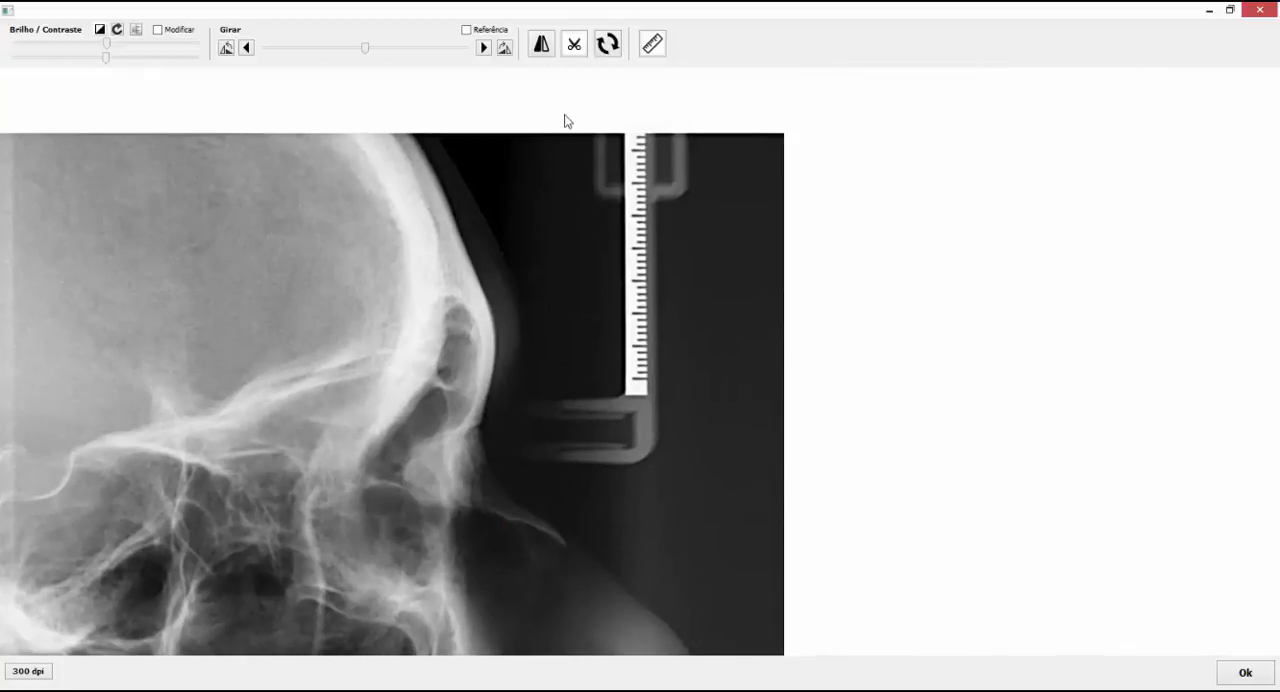
{"action": "left_click", "coordinate": [653, 45]}
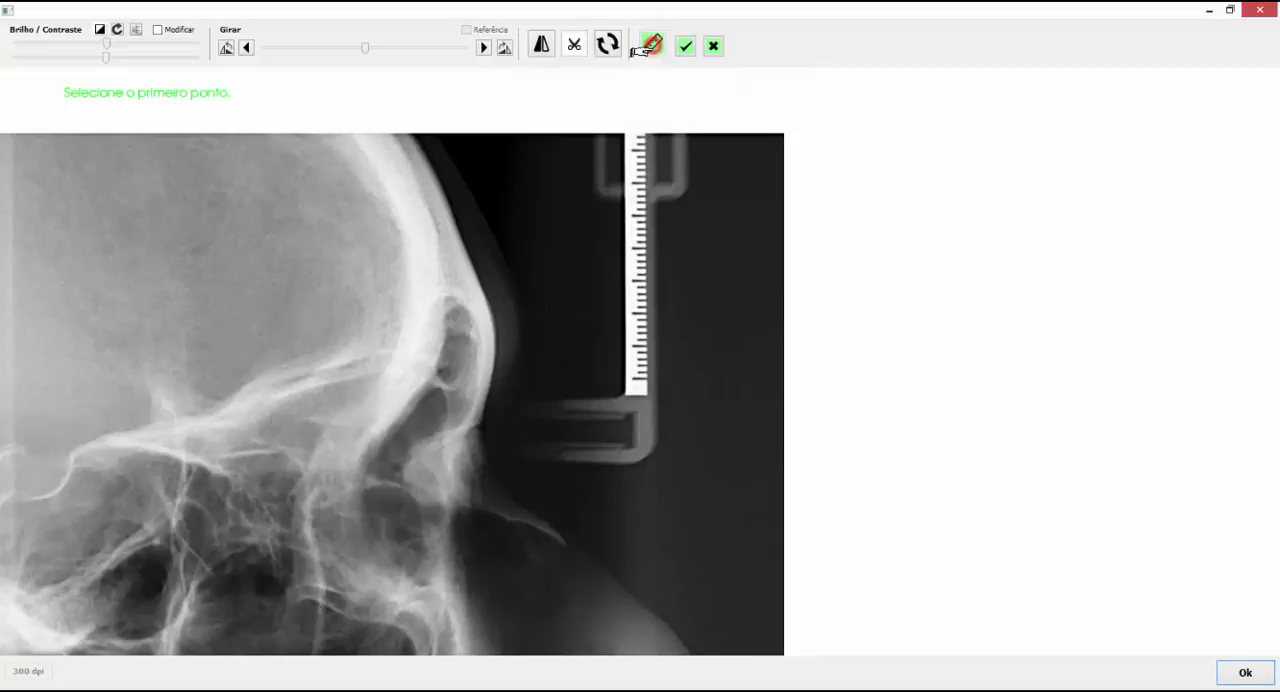
{"action": "left_click", "coordinate": [646, 387]}
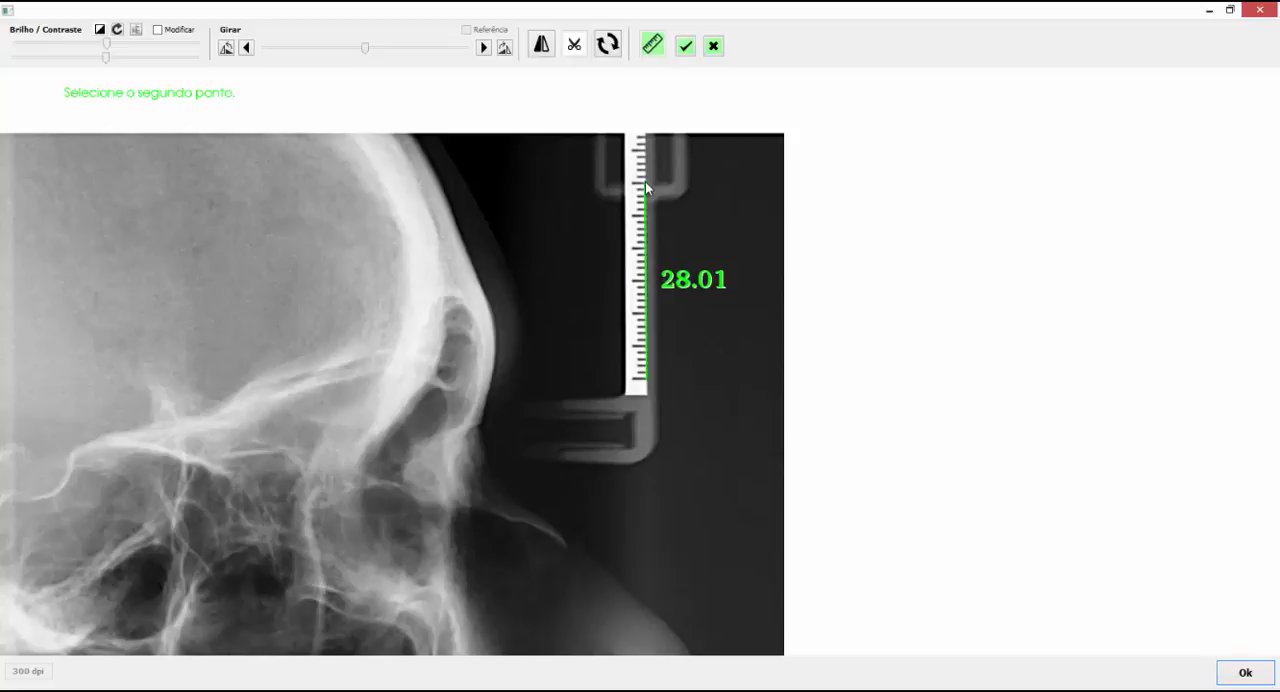
{"action": "left_click", "coordinate": [646, 183]}
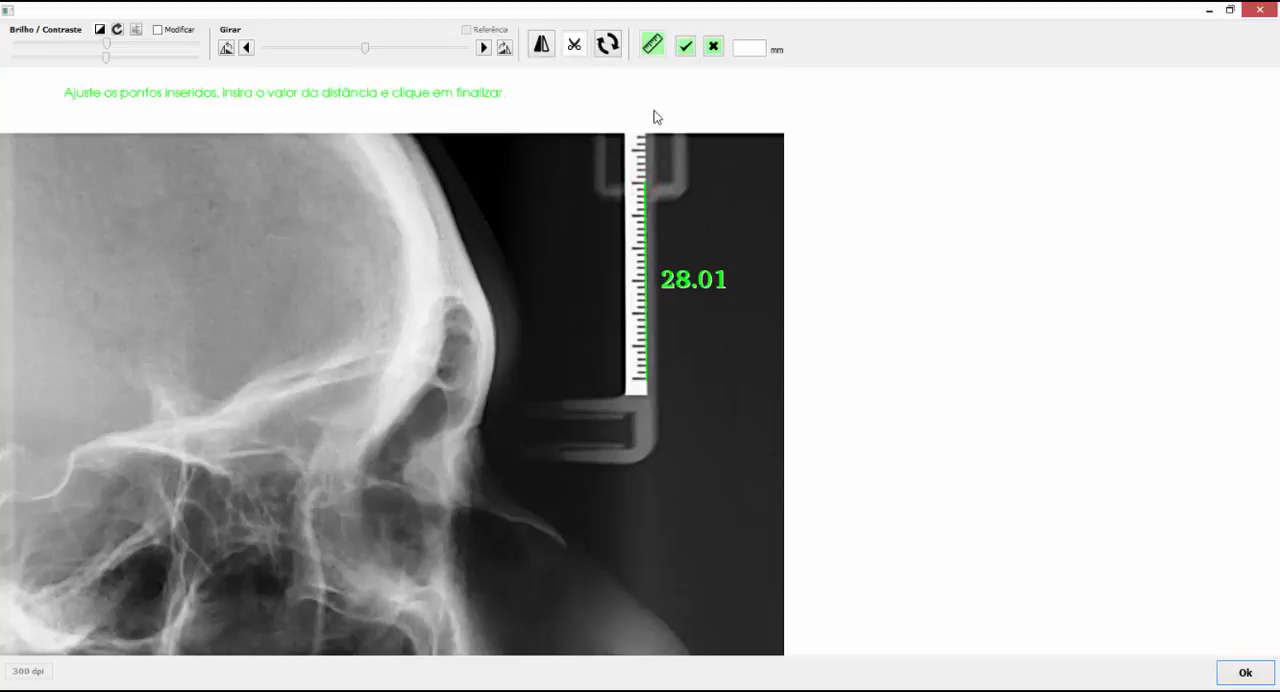
{"action": "left_click", "coordinate": [744, 50]}
{"action": "type", "text": "33"}
{"action": "left_click", "coordinate": [685, 48]}
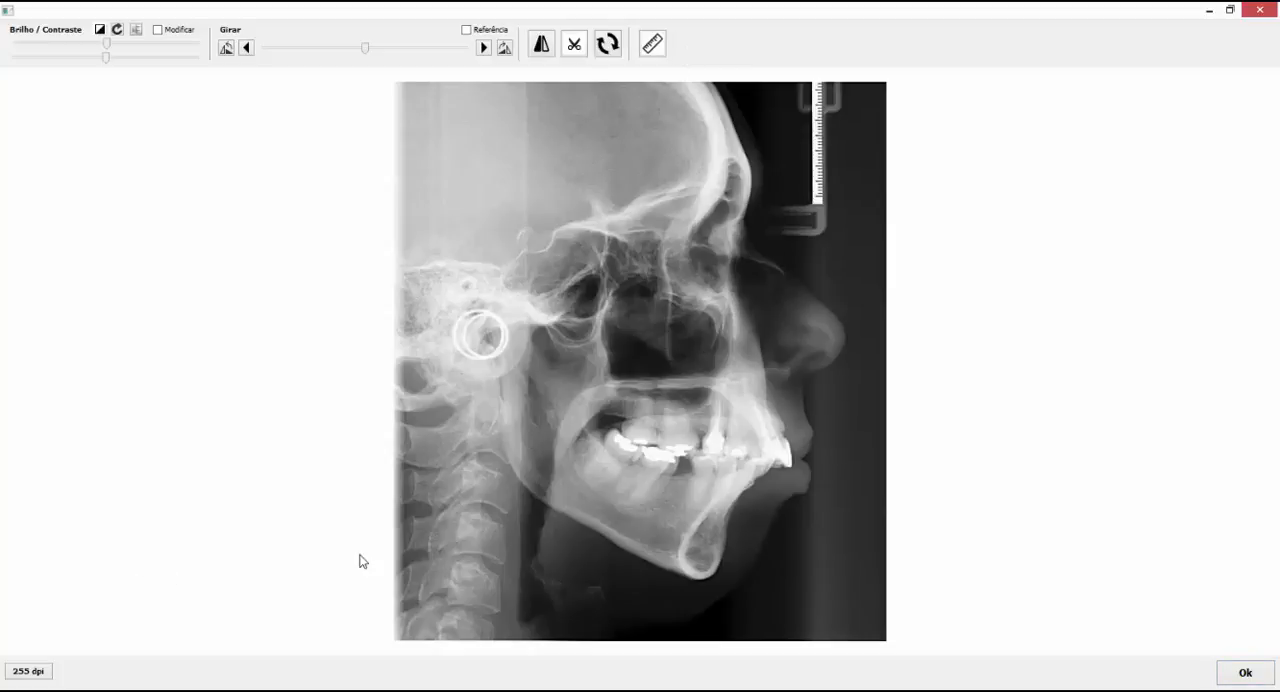
{"action": "left_click", "coordinate": [1248, 675]}
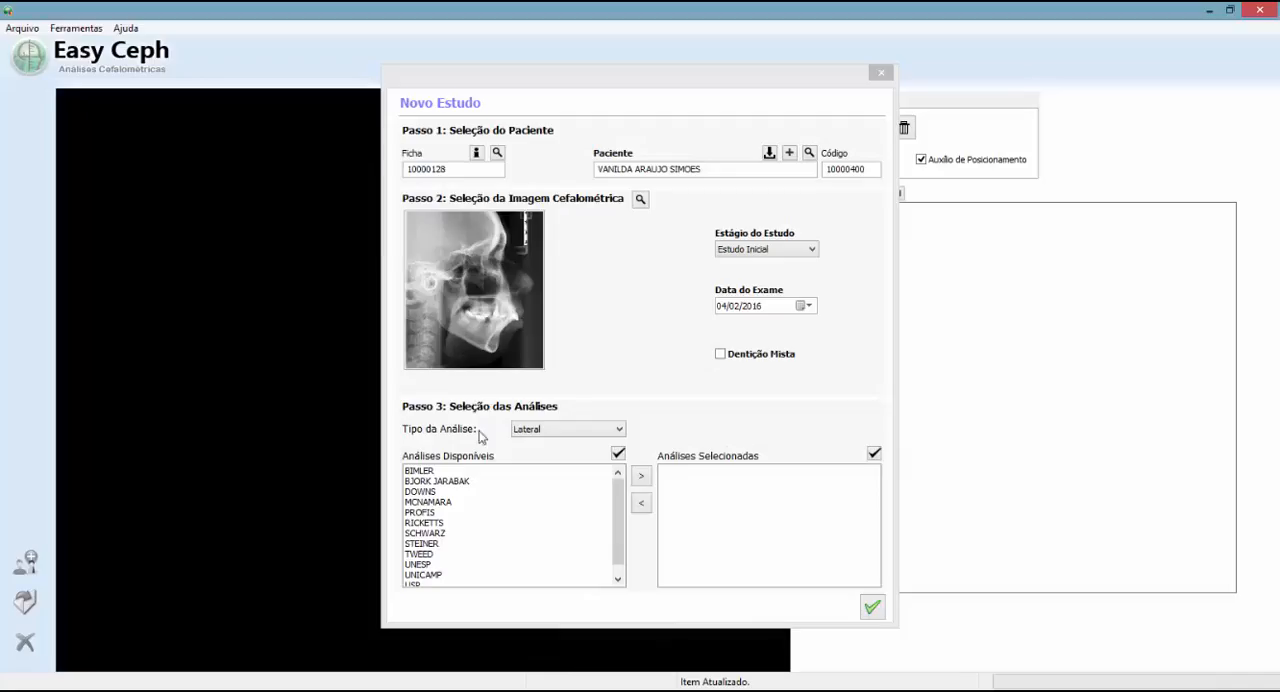
Keep the Lateral analysis type, add the MCNAMARA and USP analyses to the selected analyses, and create the study
{"action": "left_click", "coordinate": [586, 429]}
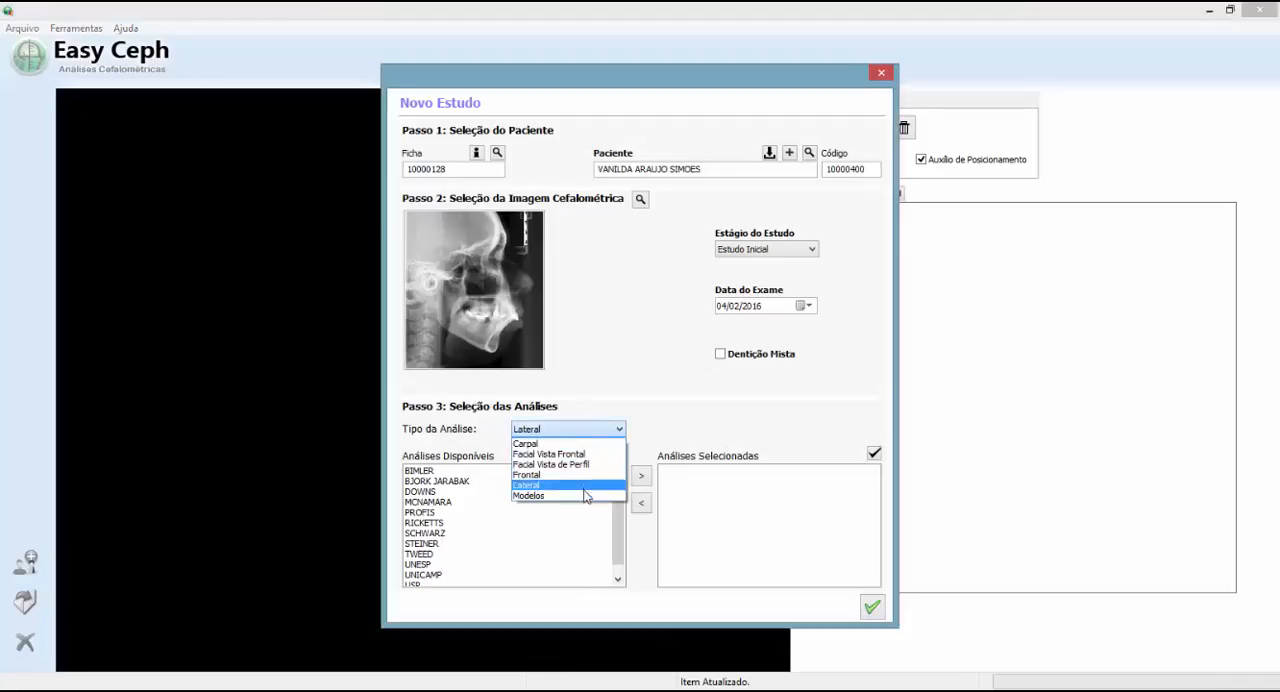
{"action": "left_click", "coordinate": [606, 354]}
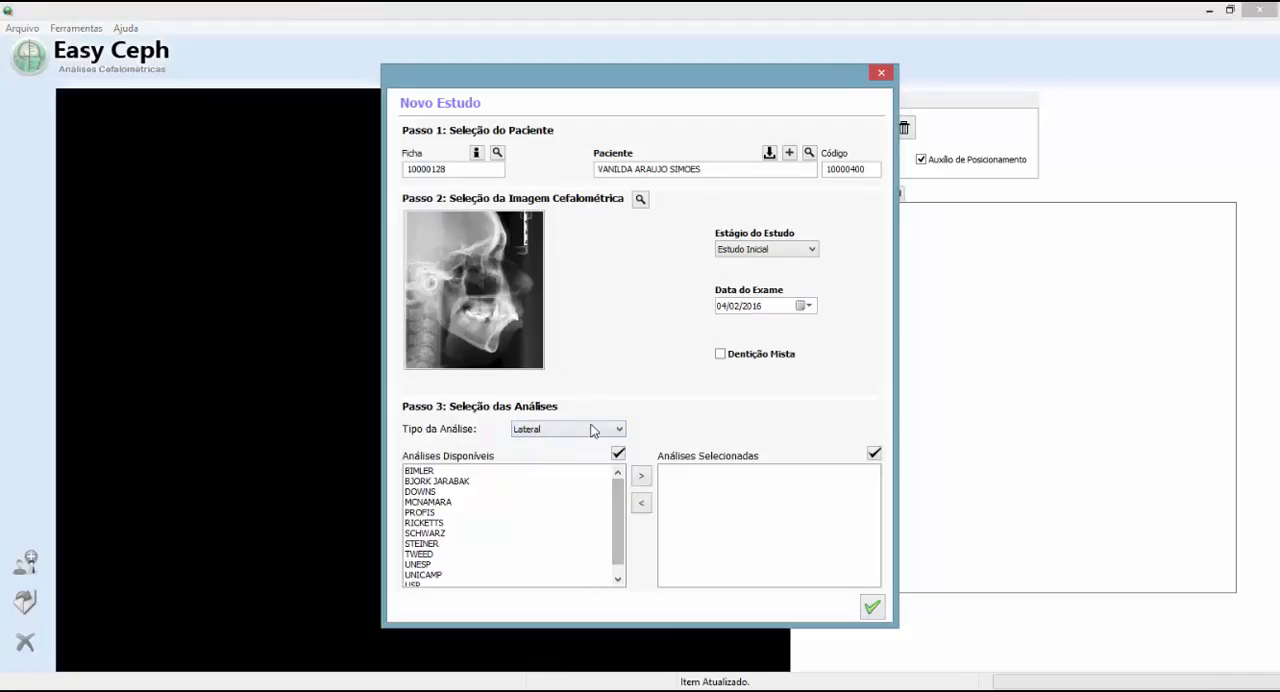
{"action": "left_click", "coordinate": [607, 502]}
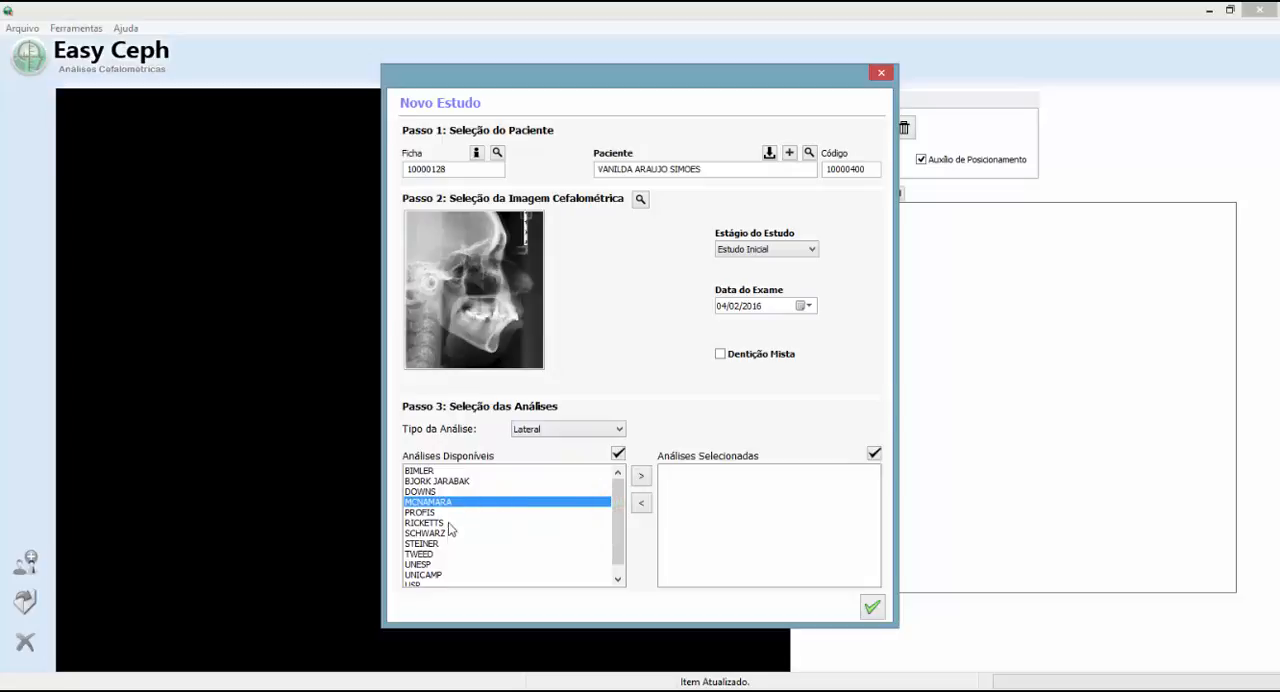
{"action": "left_click", "coordinate": [424, 584], "text": "ctrl"}
{"action": "left_click", "coordinate": [644, 473]}
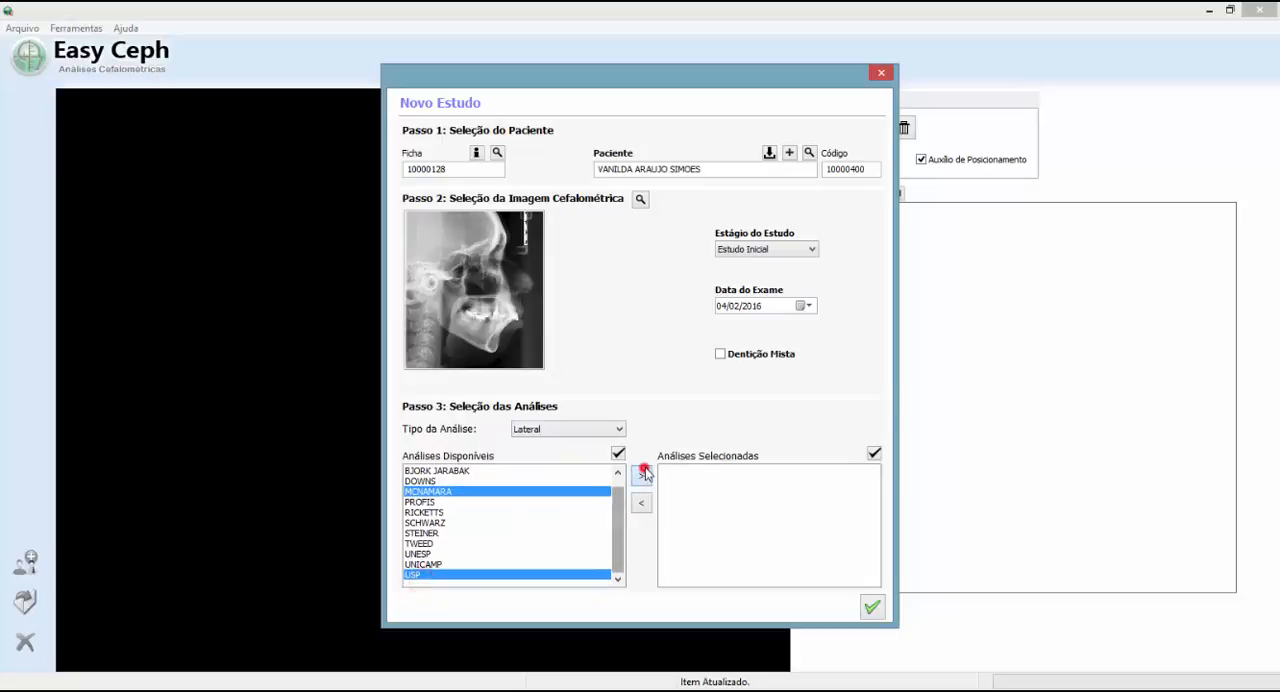
{"action": "left_click", "coordinate": [872, 607]}
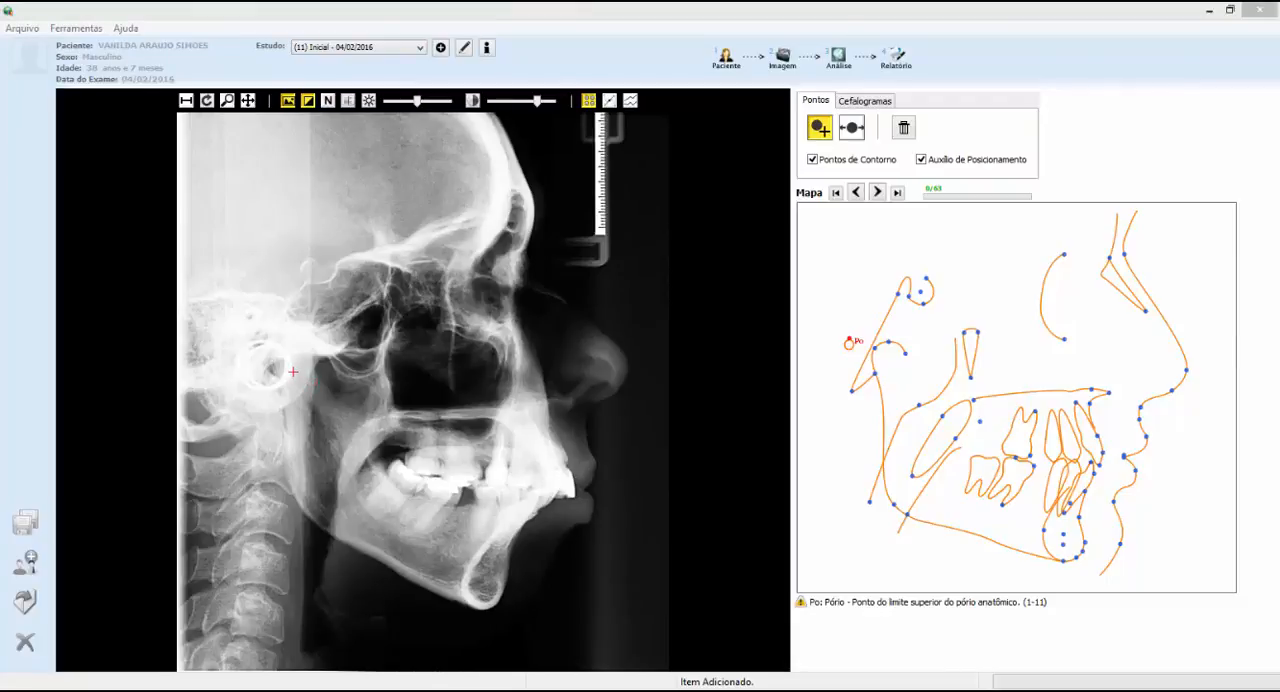
Place the porion (Po), orbitale (Or), supraorbital (SO), nasion (N) and lower nasal limit (LN) landmarks on the radiograph
{"action": "left_click", "coordinate": [258, 329]}
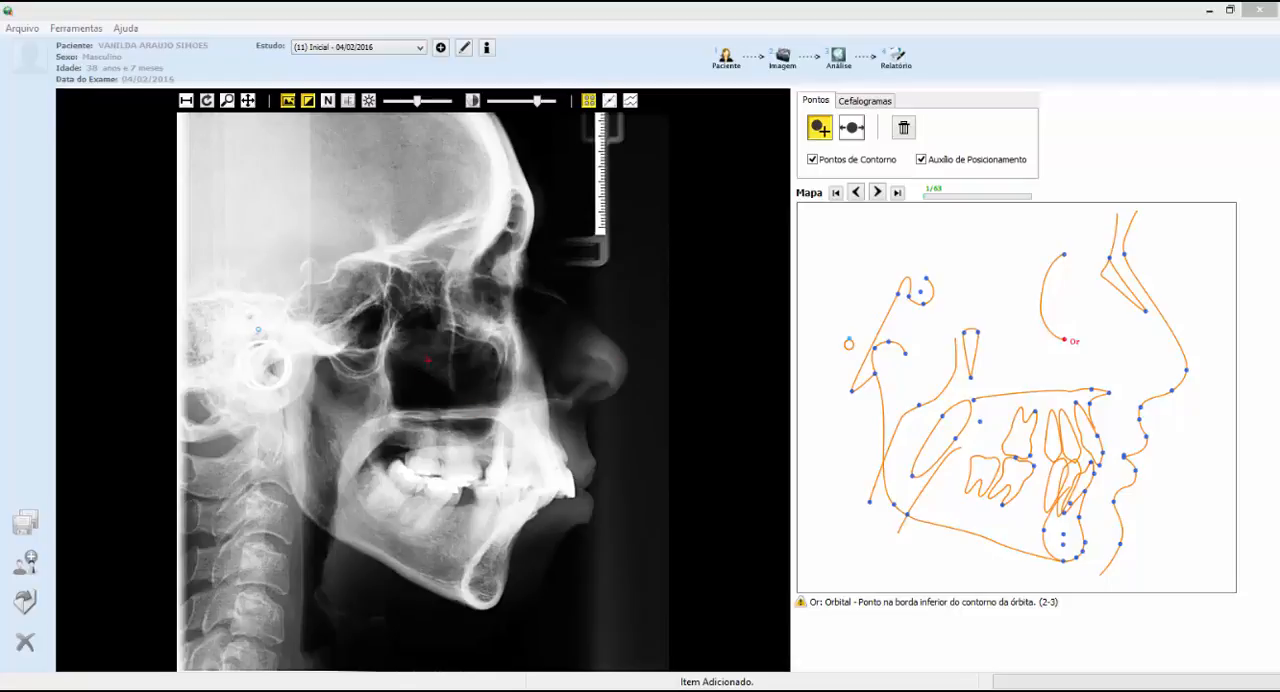
{"action": "left_click", "coordinate": [494, 325]}
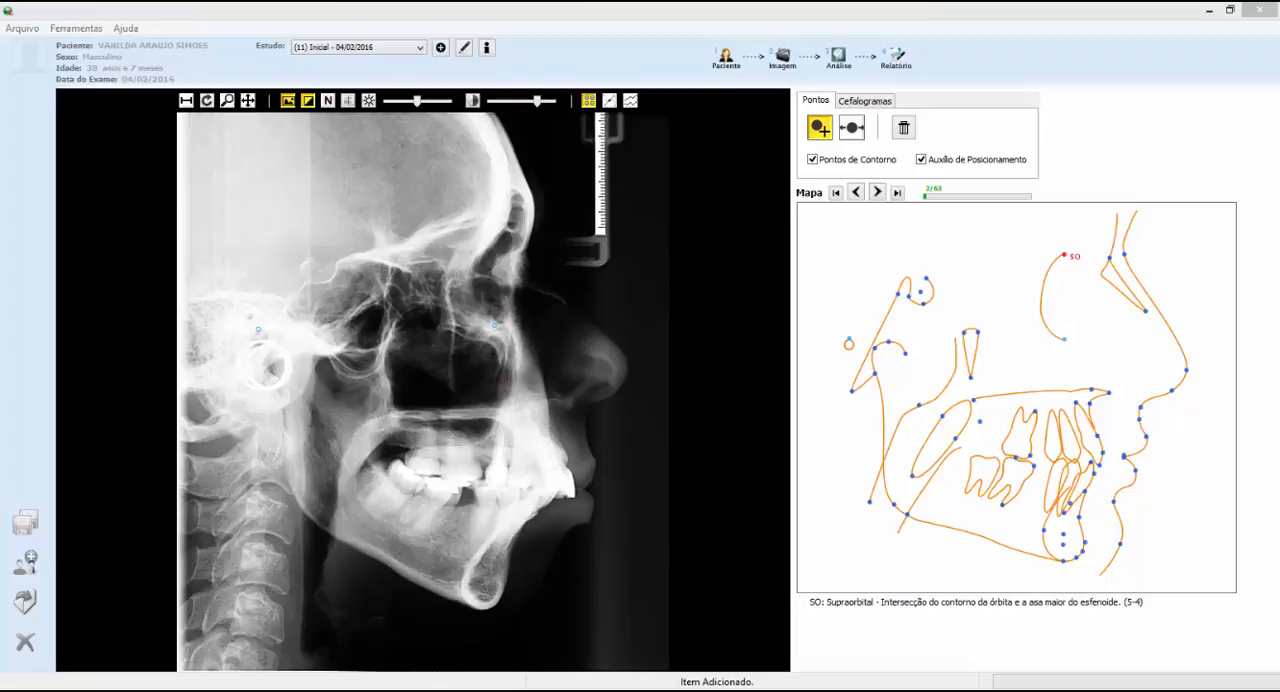
{"action": "left_click", "coordinate": [508, 219]}
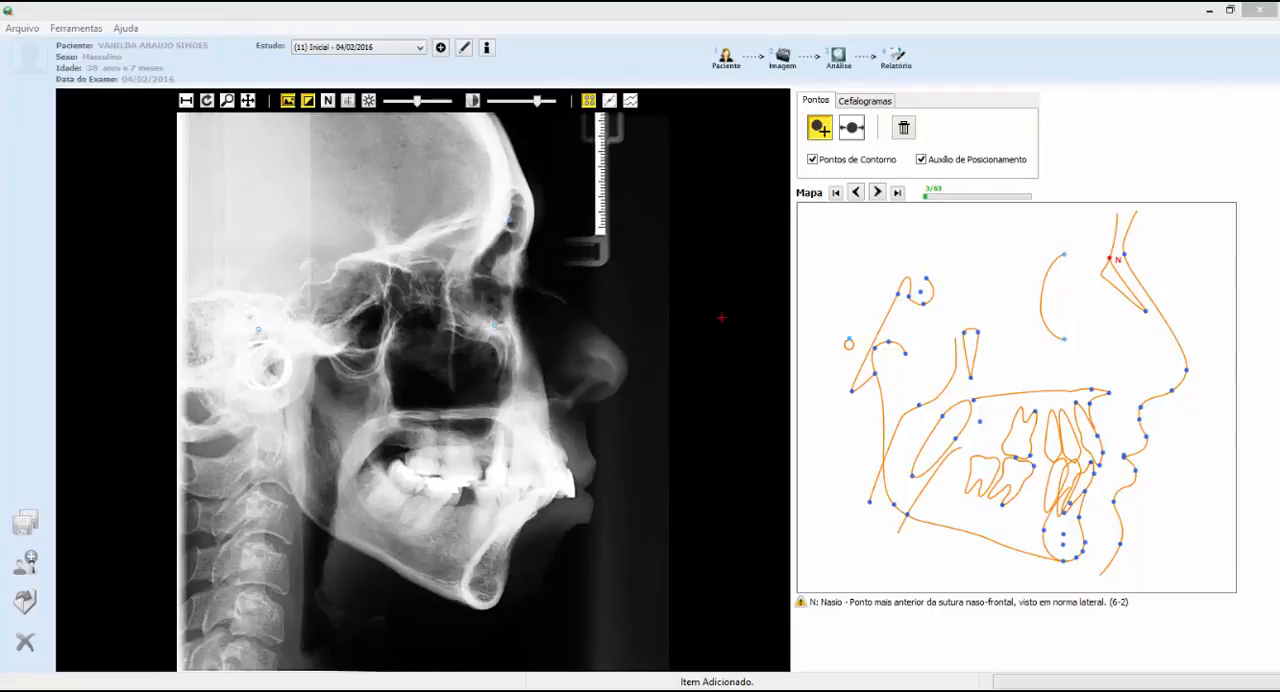
{"action": "left_click", "coordinate": [524, 248]}
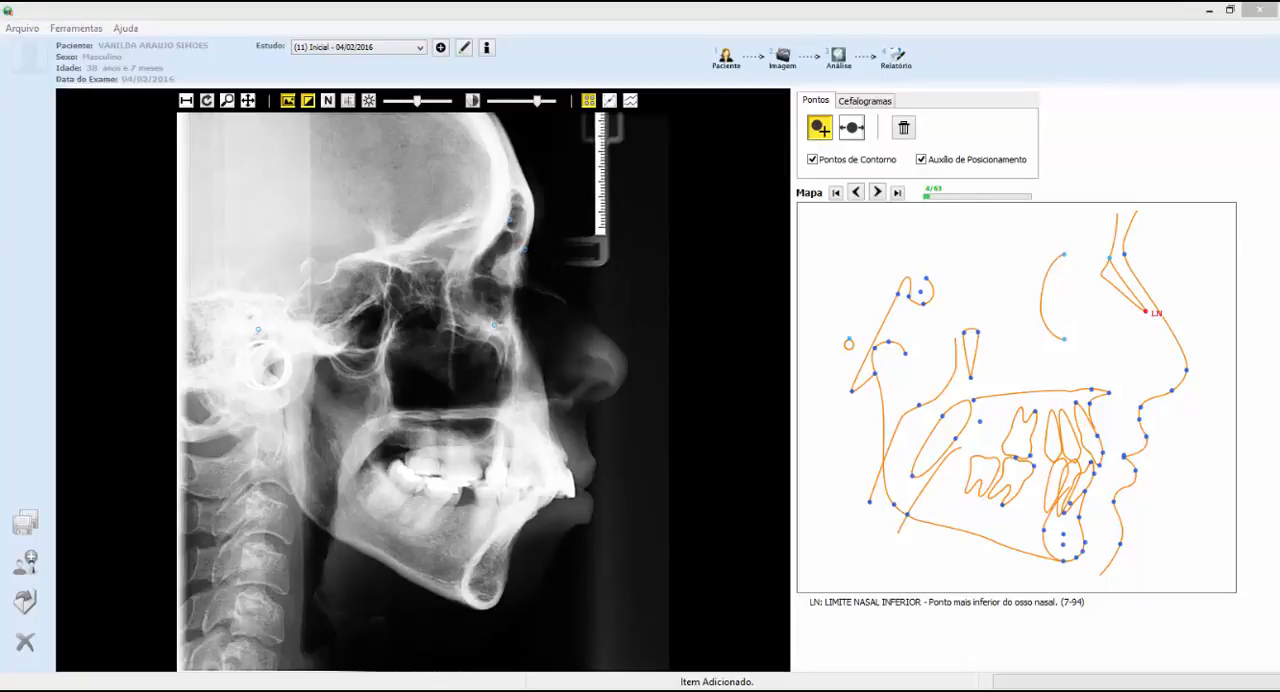
{"action": "left_click", "coordinate": [566, 301]}
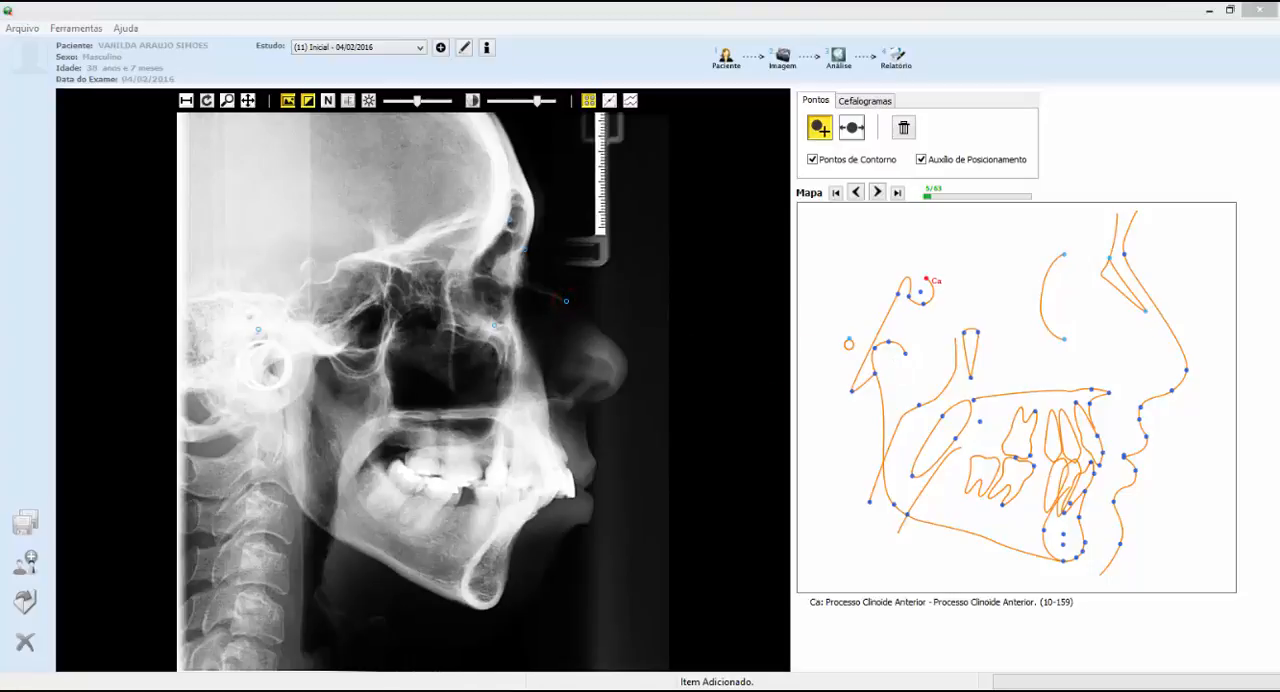
Mark the anterior clinoid process (Ca), sella floor (PS), posterior sella wall (PpS) and superior clivus (Cls) on the radiograph
{"action": "left_click", "coordinate": [337, 264]}
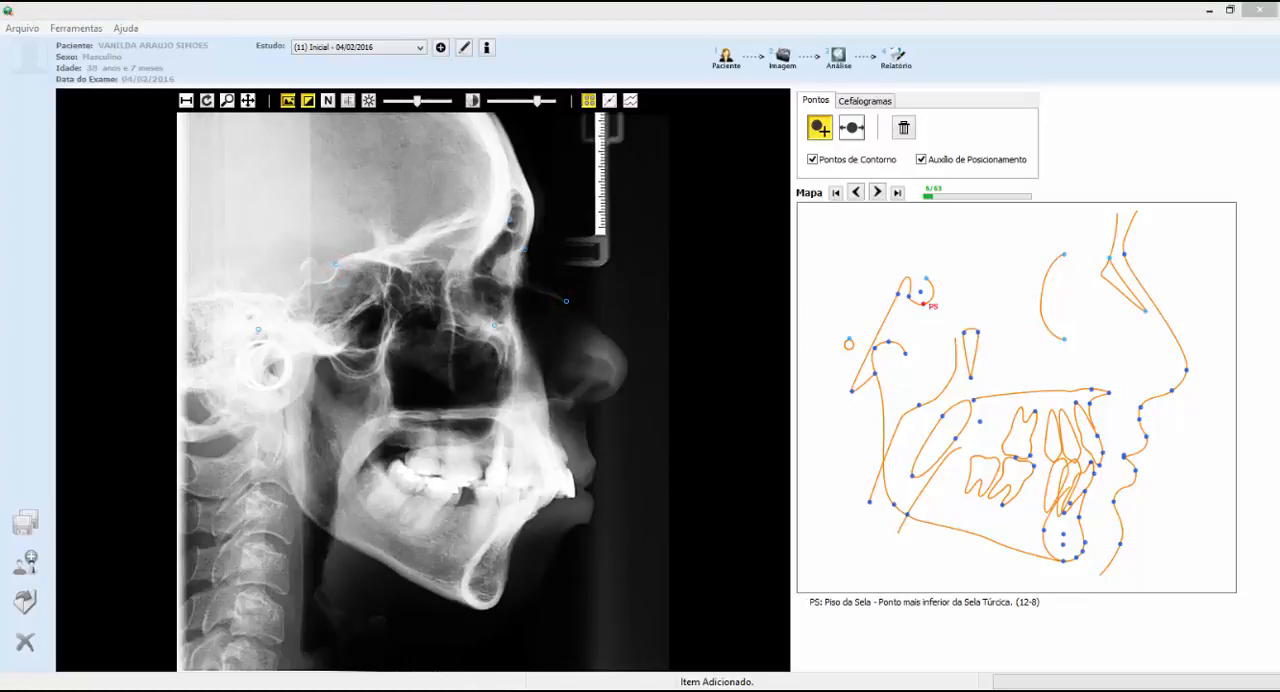
{"action": "left_click", "coordinate": [326, 283]}
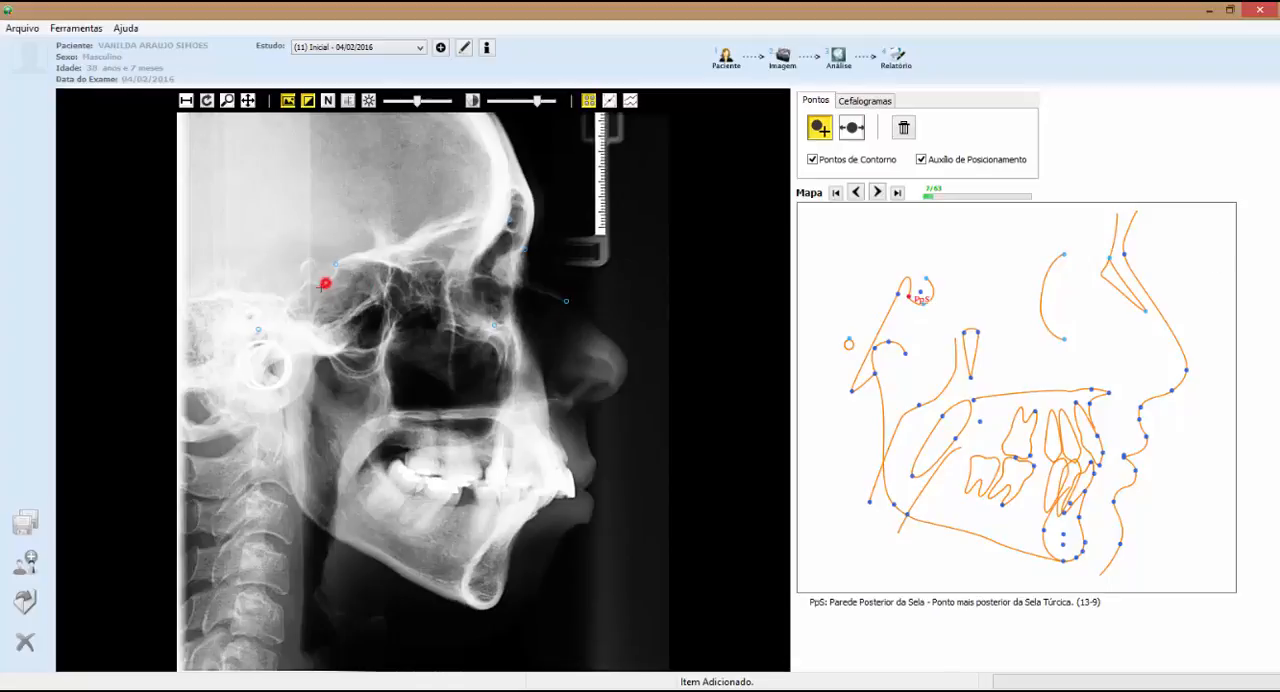
{"action": "left_click", "coordinate": [311, 279]}
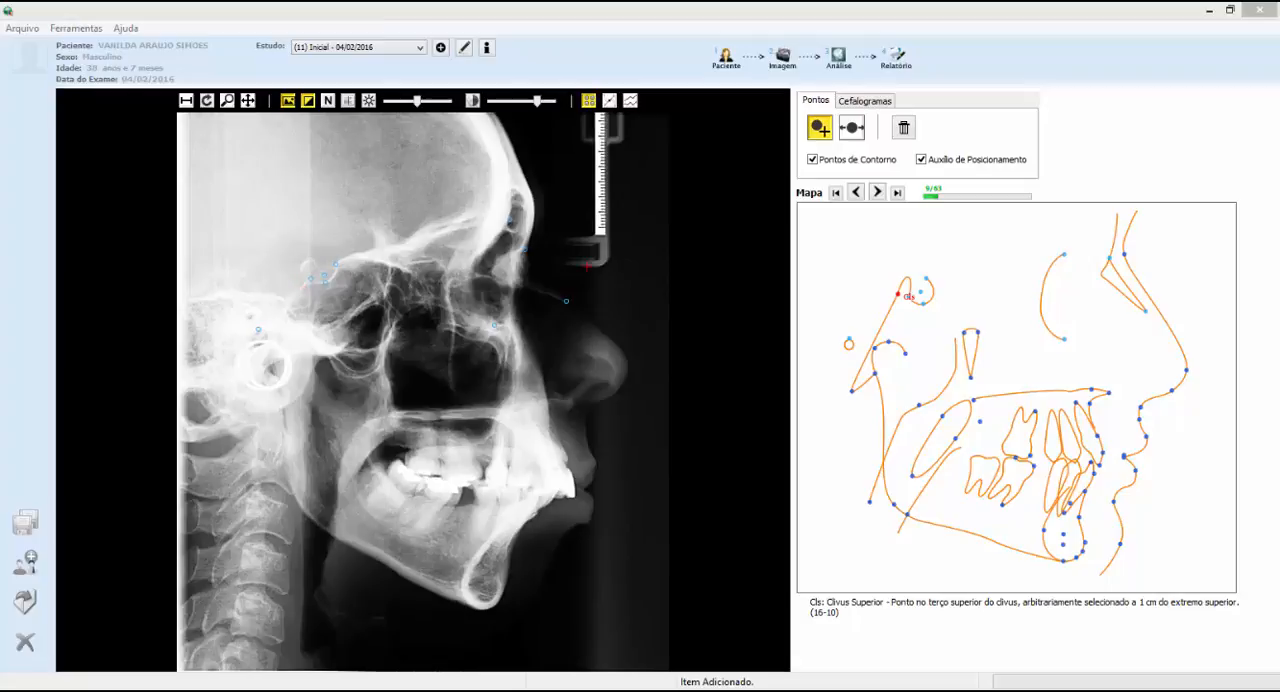
{"action": "left_click", "coordinate": [298, 283]}
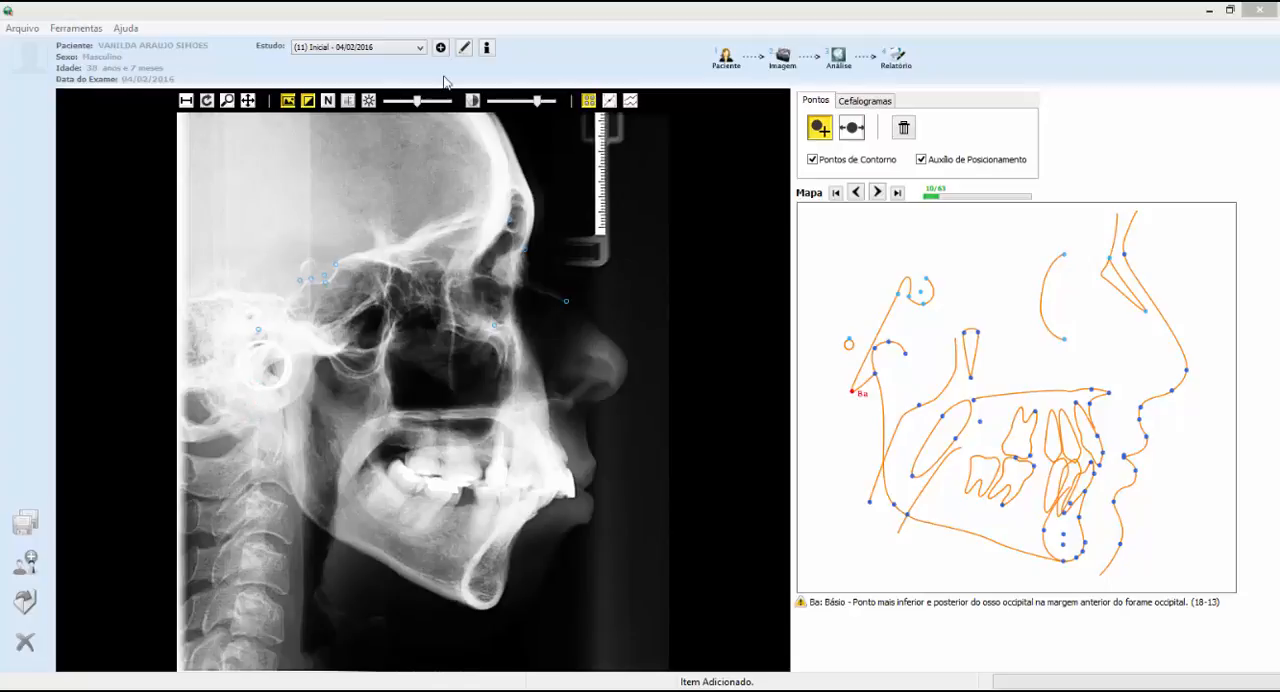
Try the radiograph's brightness adjustment and negative display, restore both, and view the sharpen options without applying any
{"action": "left_click_drag", "start_coordinate": [419, 104], "coordinate": [430, 104]}
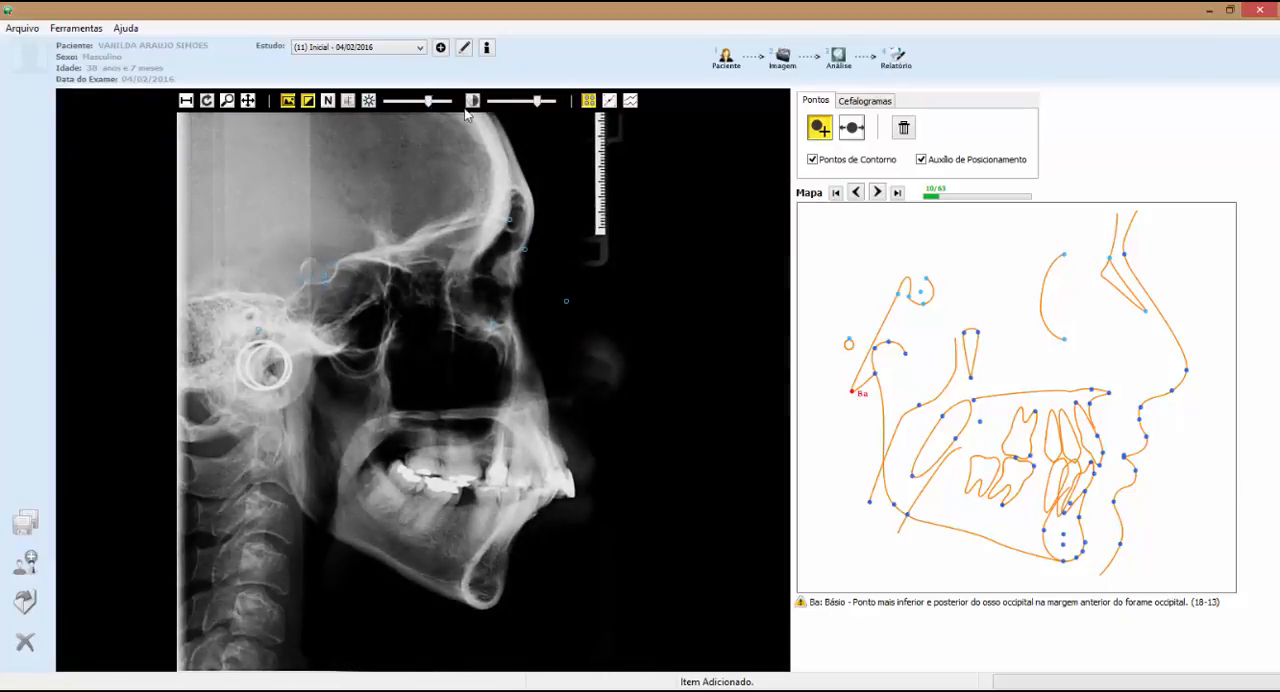
{"action": "left_click", "coordinate": [368, 100]}
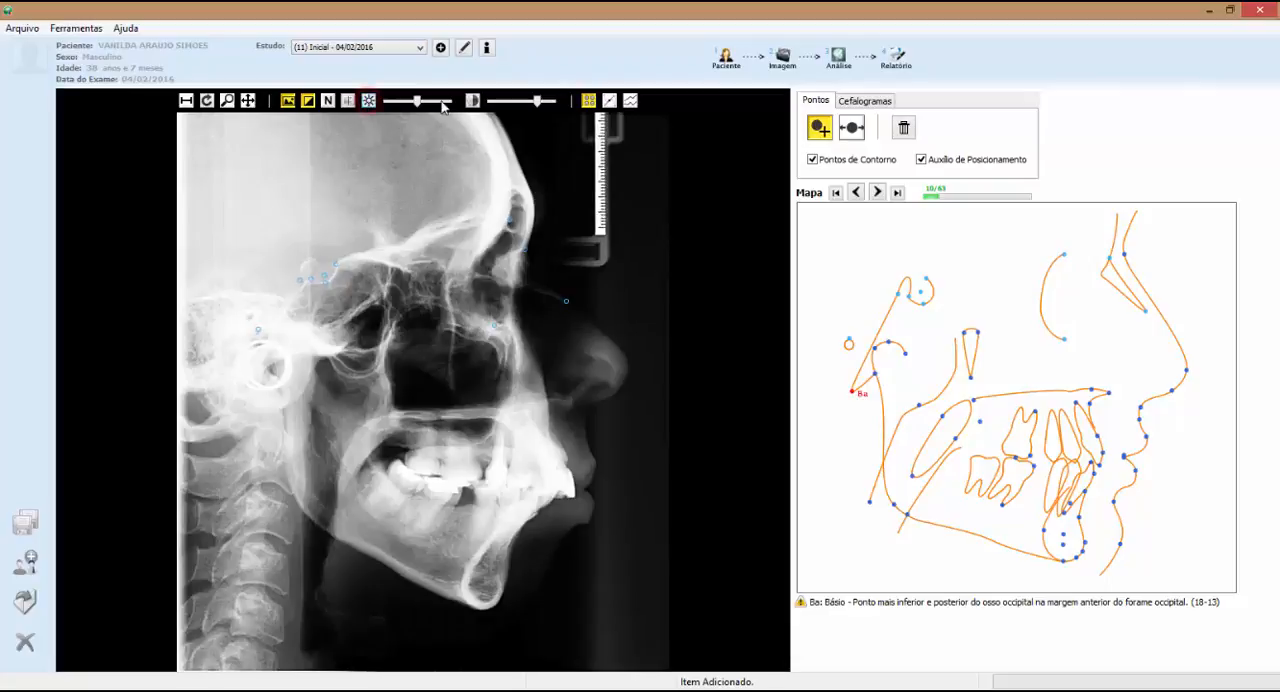
{"action": "left_click", "coordinate": [348, 100]}
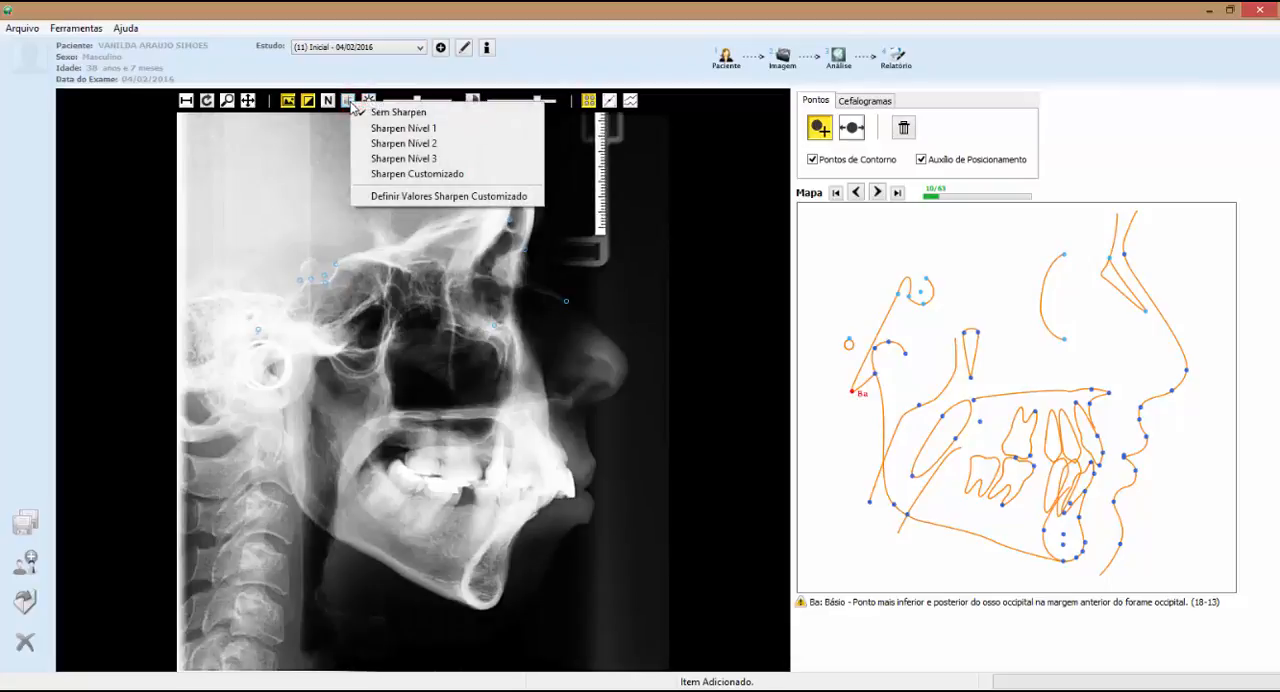
{"action": "left_click", "coordinate": [408, 72]}
{"action": "left_click", "coordinate": [326, 101]}
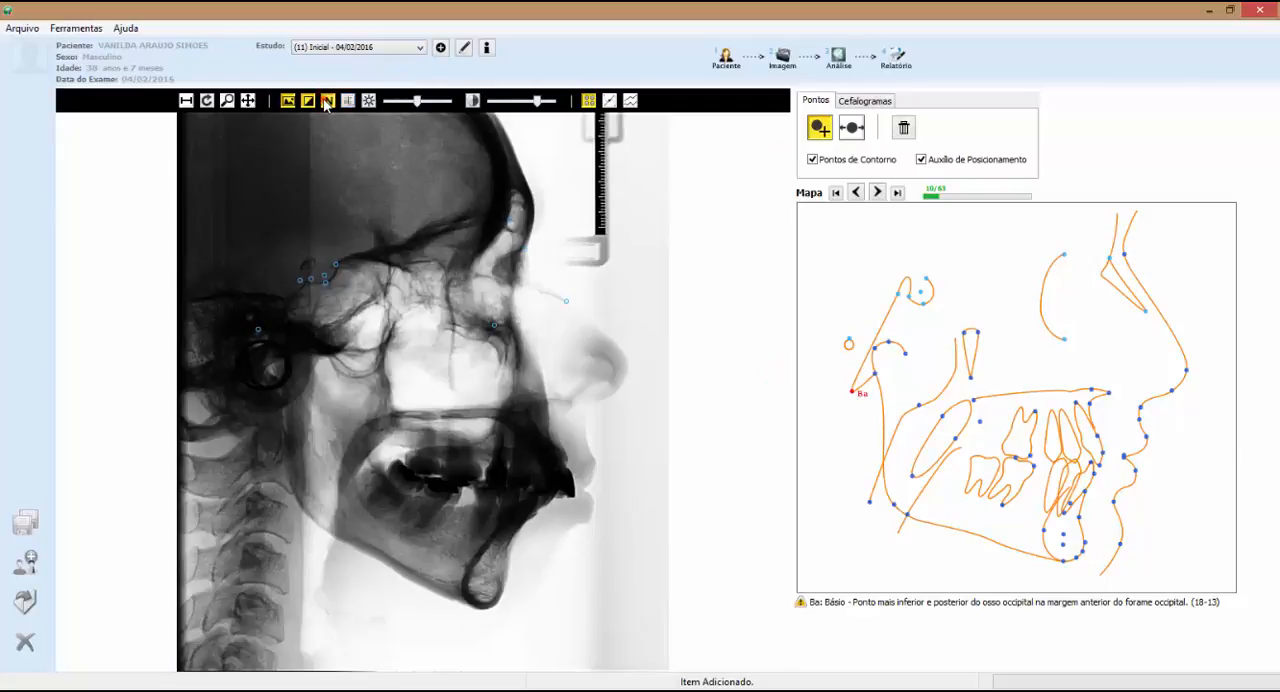
{"action": "left_click", "coordinate": [326, 101]}
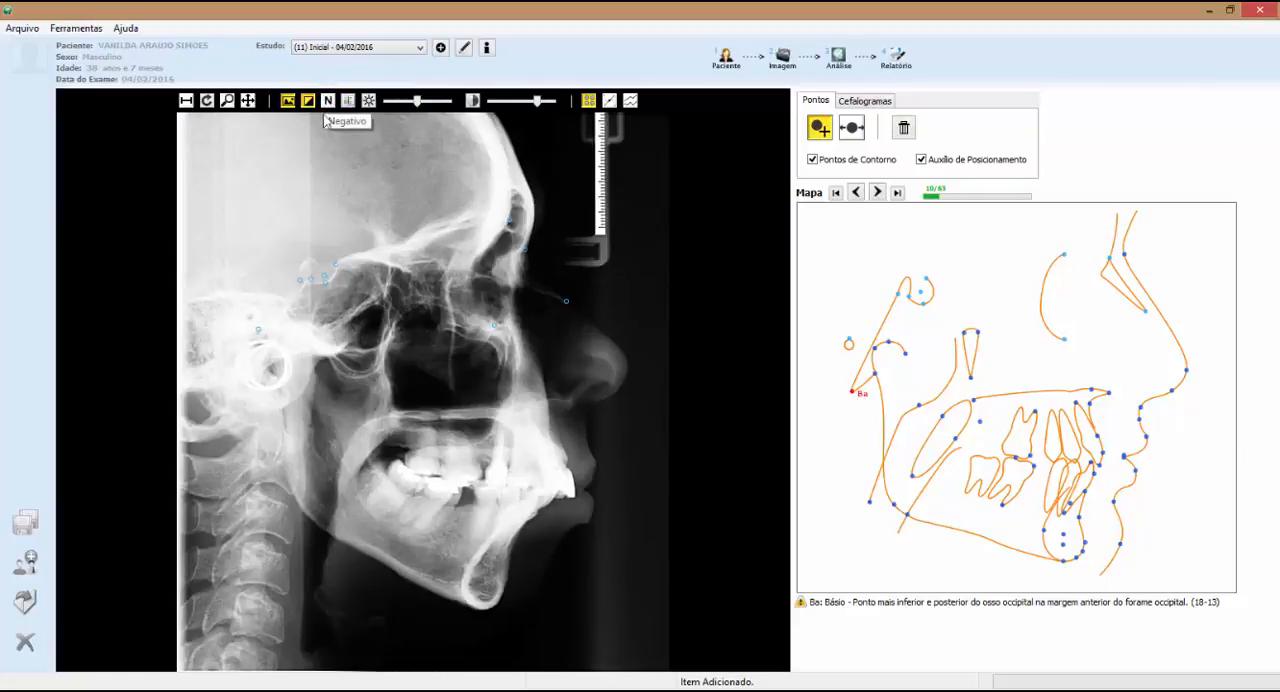
Place the basion (Ba), articulare (Ar) and pterygoid (Pt) landmarks, fitting the positioning guide to the pterygomaxillary fissure to locate Pt
{"action": "left_click", "coordinate": [255, 385]}
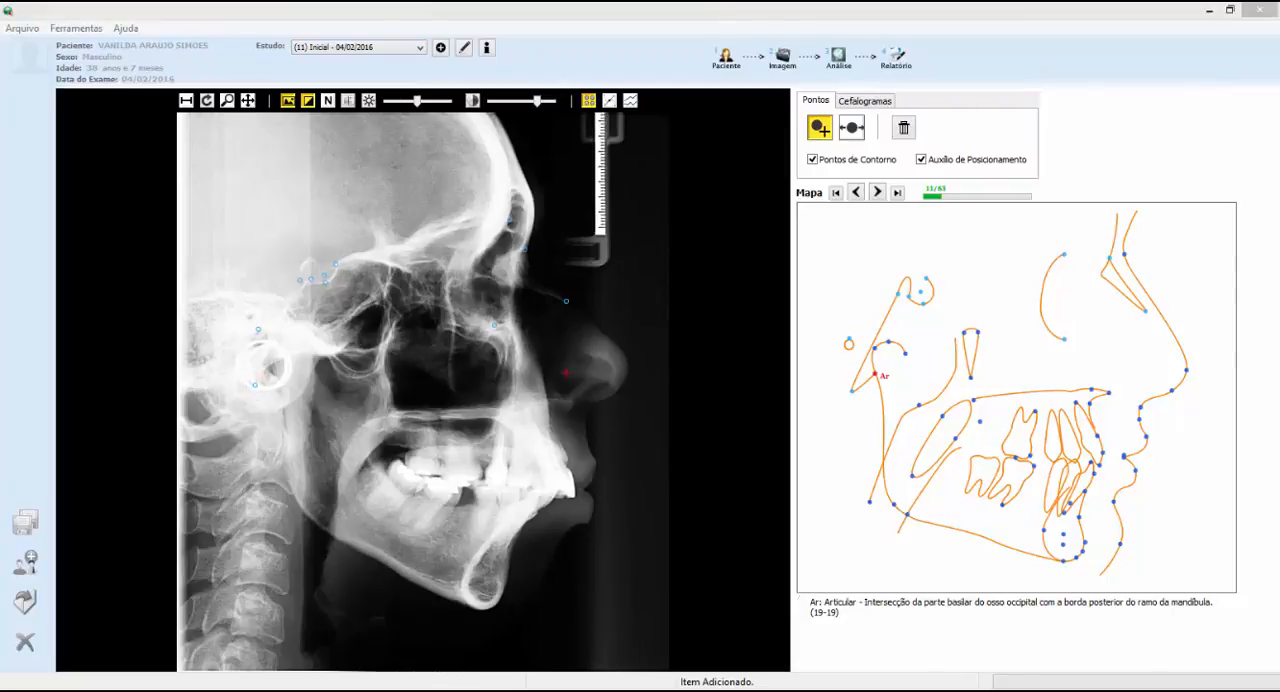
{"action": "left_click", "coordinate": [271, 369]}
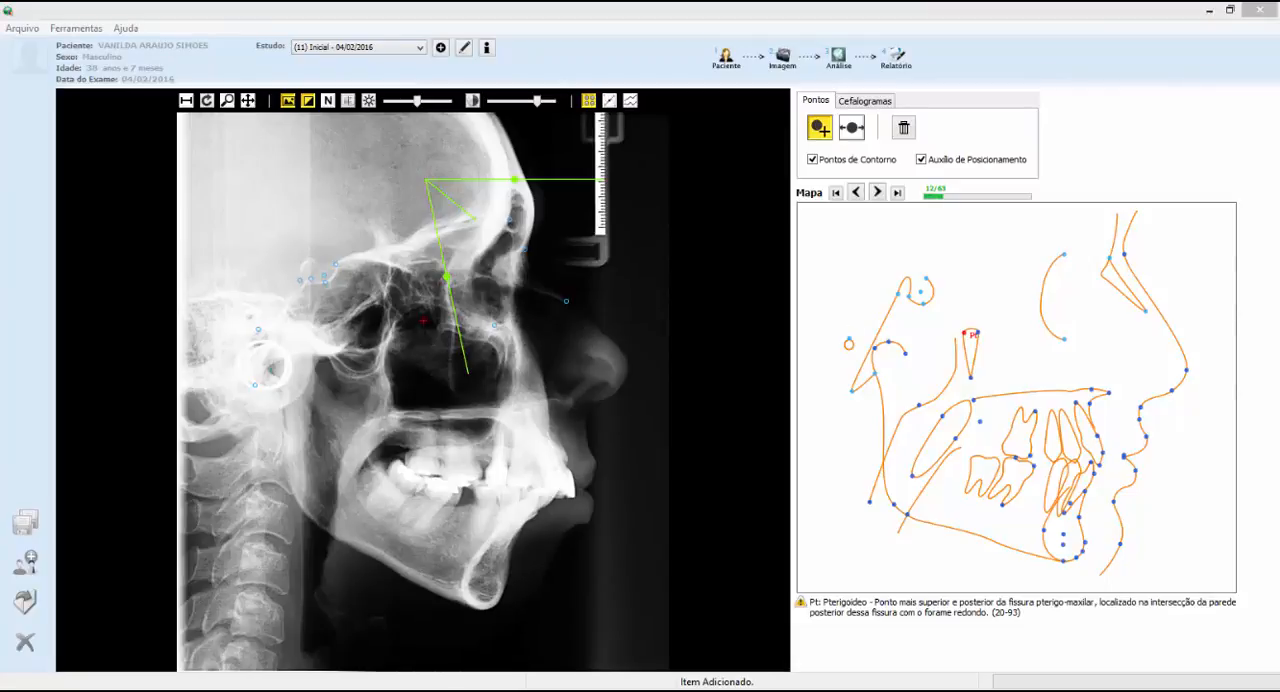
{"action": "left_click_drag", "start_coordinate": [447, 278], "coordinate": [402, 436]}
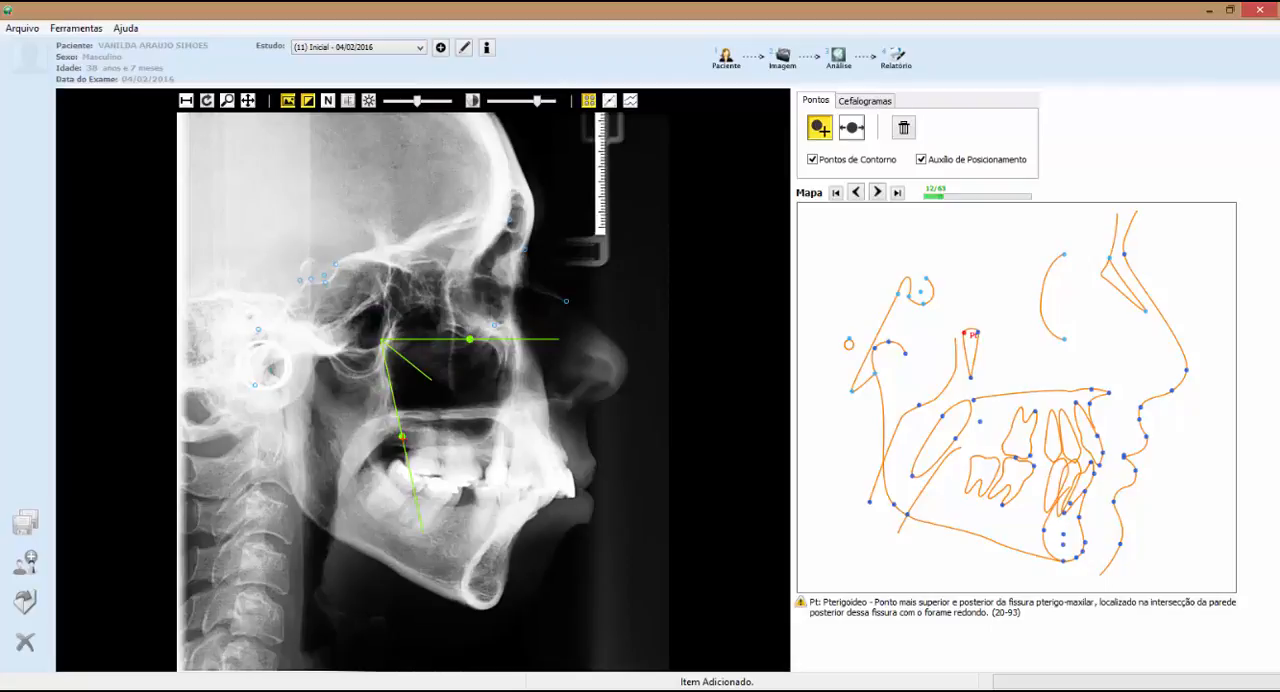
{"action": "mouse_move", "coordinate": [401, 436]}
{"action": "left_mouse_down"}
{"action": "mouse_move", "coordinate": [428, 458]}
{"action": "mouse_move", "coordinate": [408, 448]}
{"action": "left_mouse_up"}
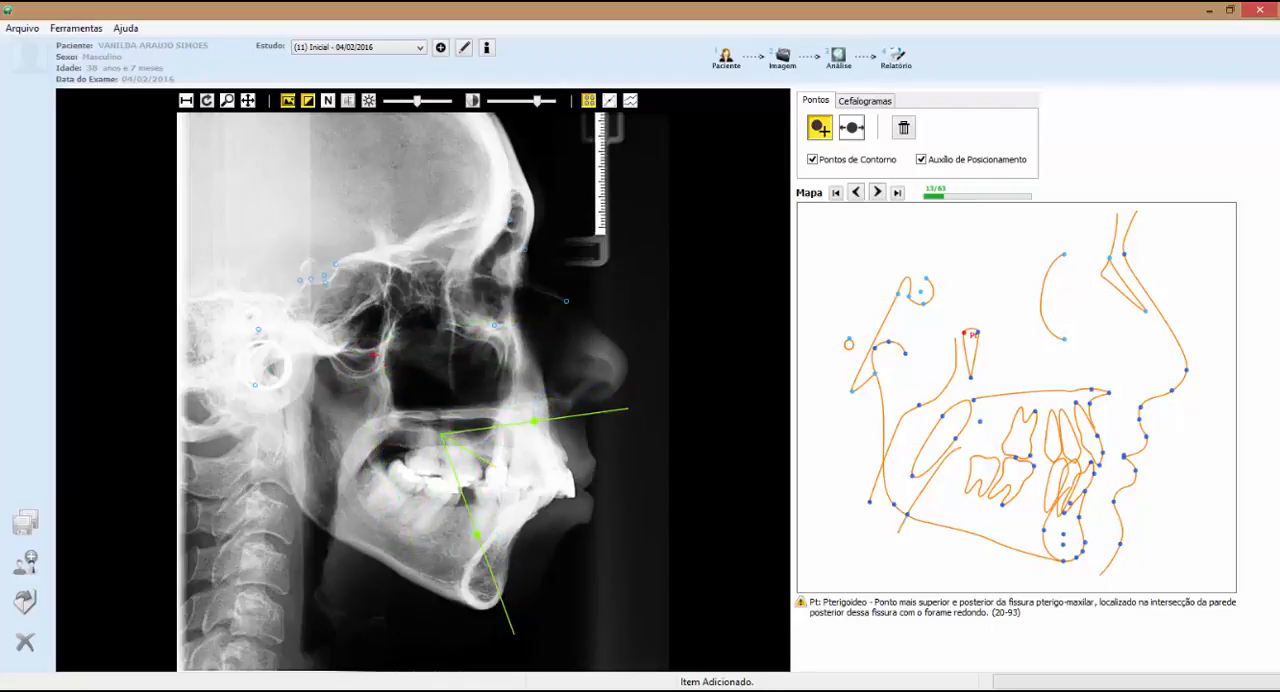
Try switching off the positioning aid and the contour points, and restore both options
{"action": "left_click", "coordinate": [922, 159]}
{"action": "left_click", "coordinate": [922, 159]}
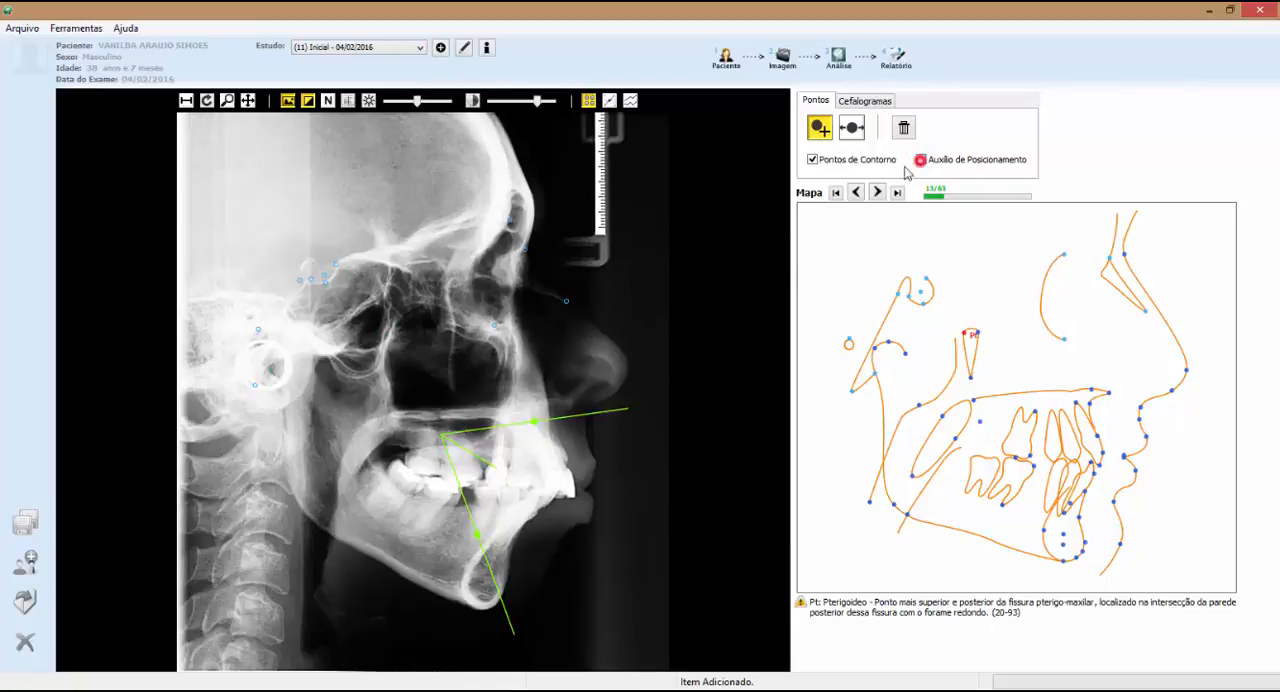
{"action": "left_click", "coordinate": [817, 162]}
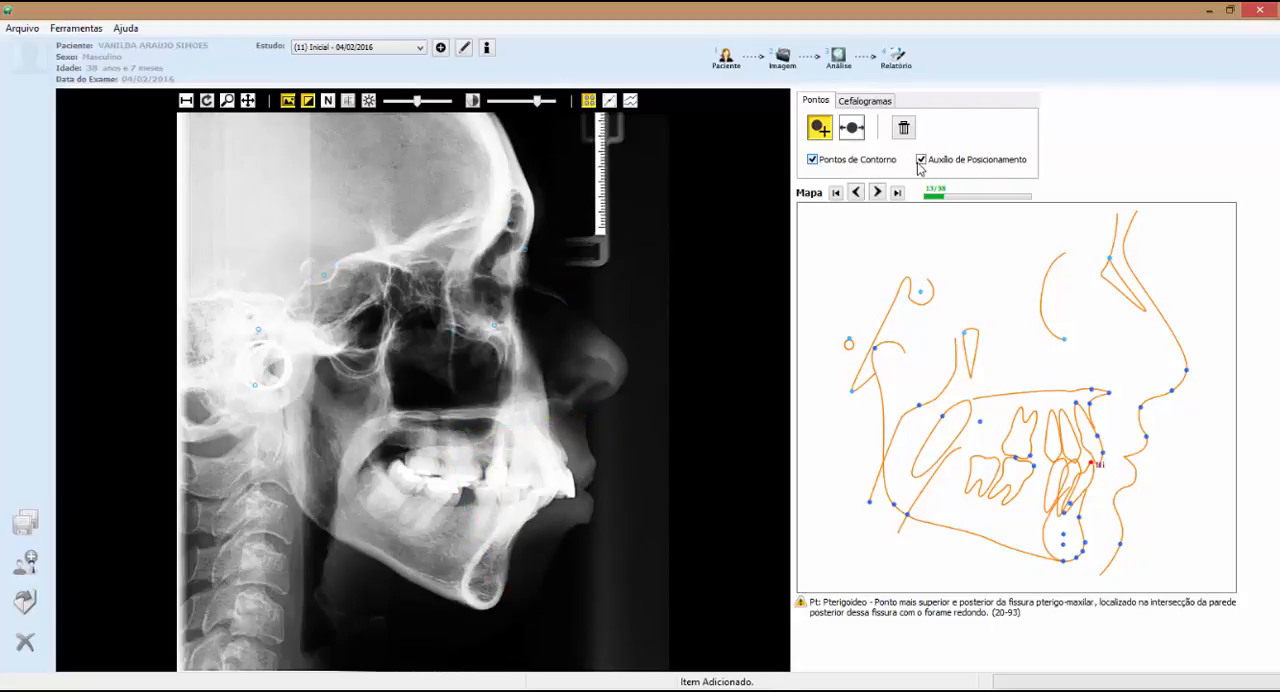
{"action": "left_click", "coordinate": [814, 164]}
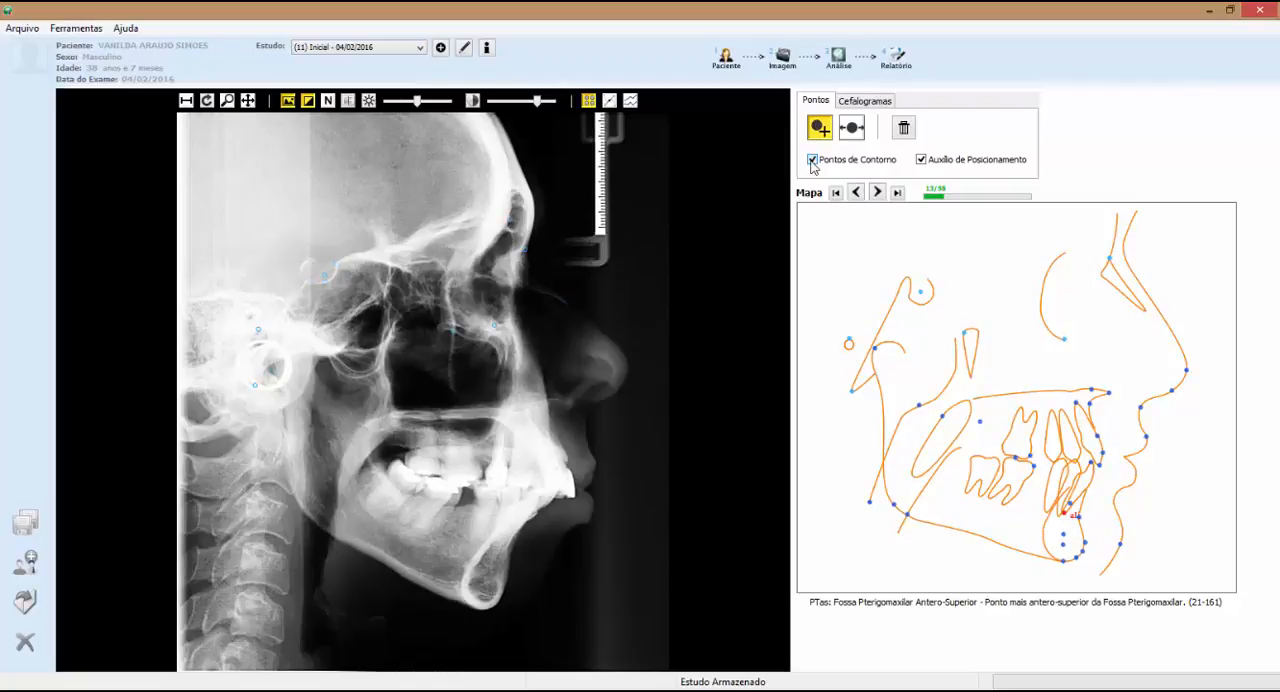
{"action": "left_click", "coordinate": [811, 162]}
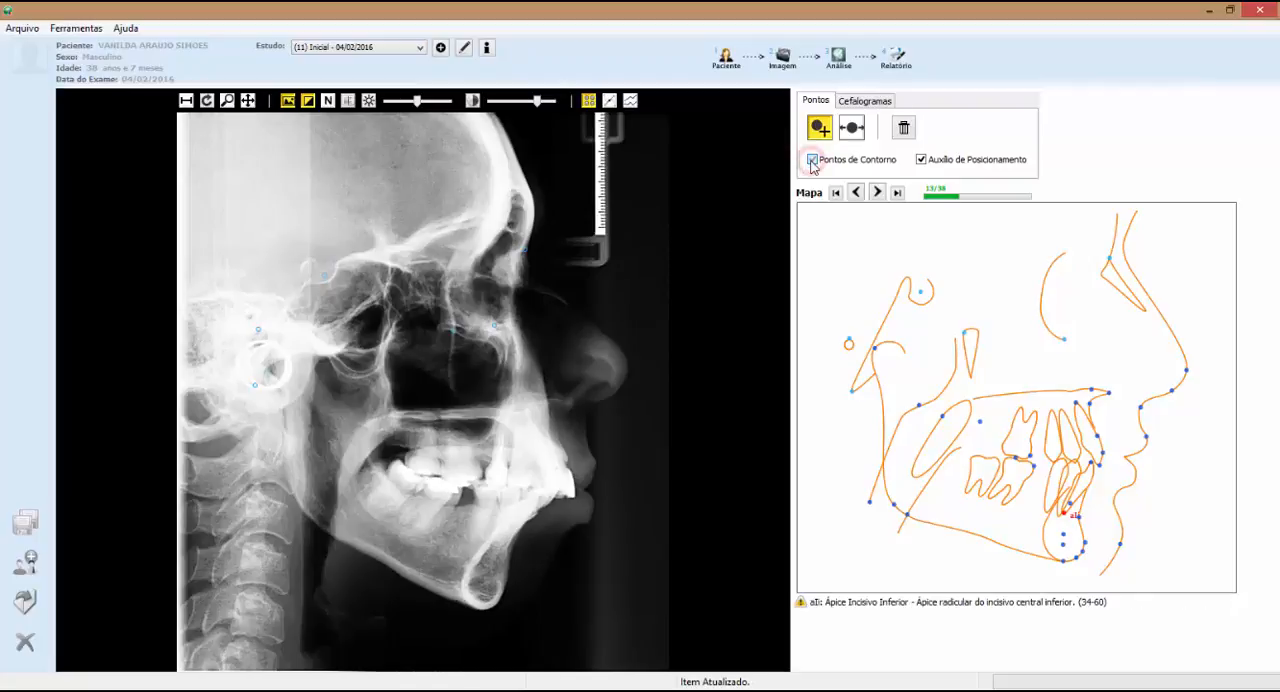
Place the pterygomaxillary fossa (PTas, Pti), posterior and anterior nasal spine (Enp, Ena), point A and incisal protuberance (Pi) landmarks
{"action": "left_click", "coordinate": [391, 340]}
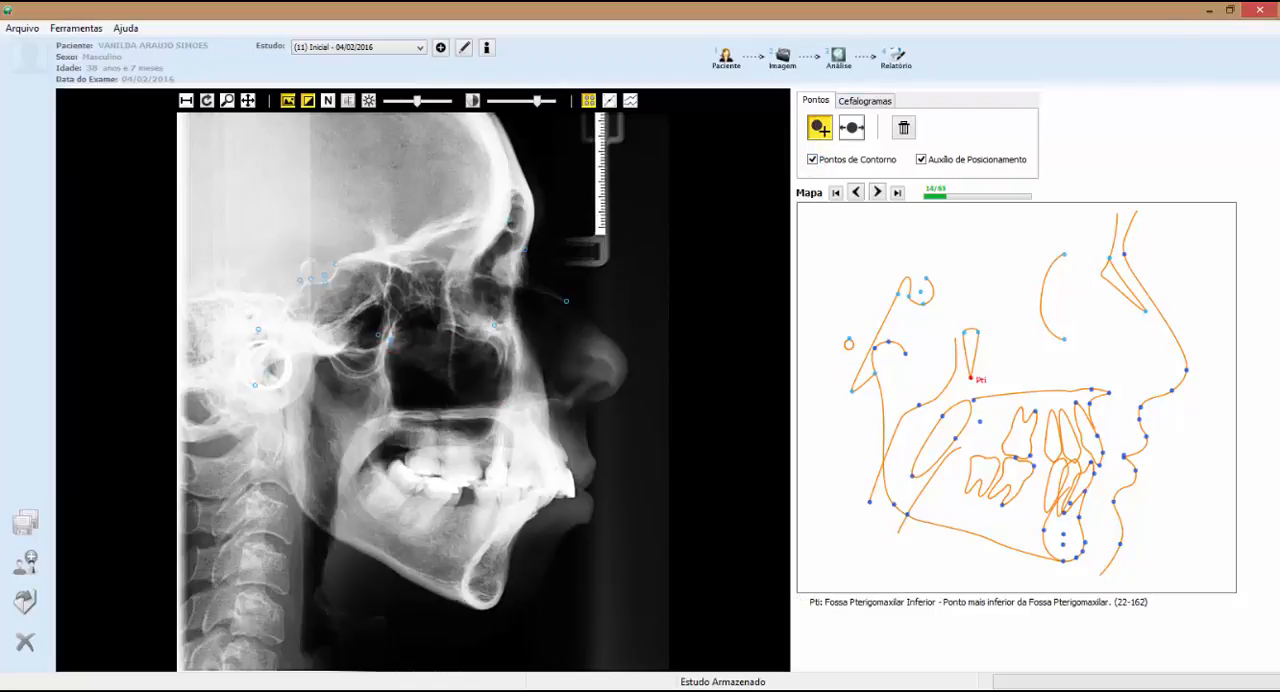
{"action": "left_click", "coordinate": [382, 374]}
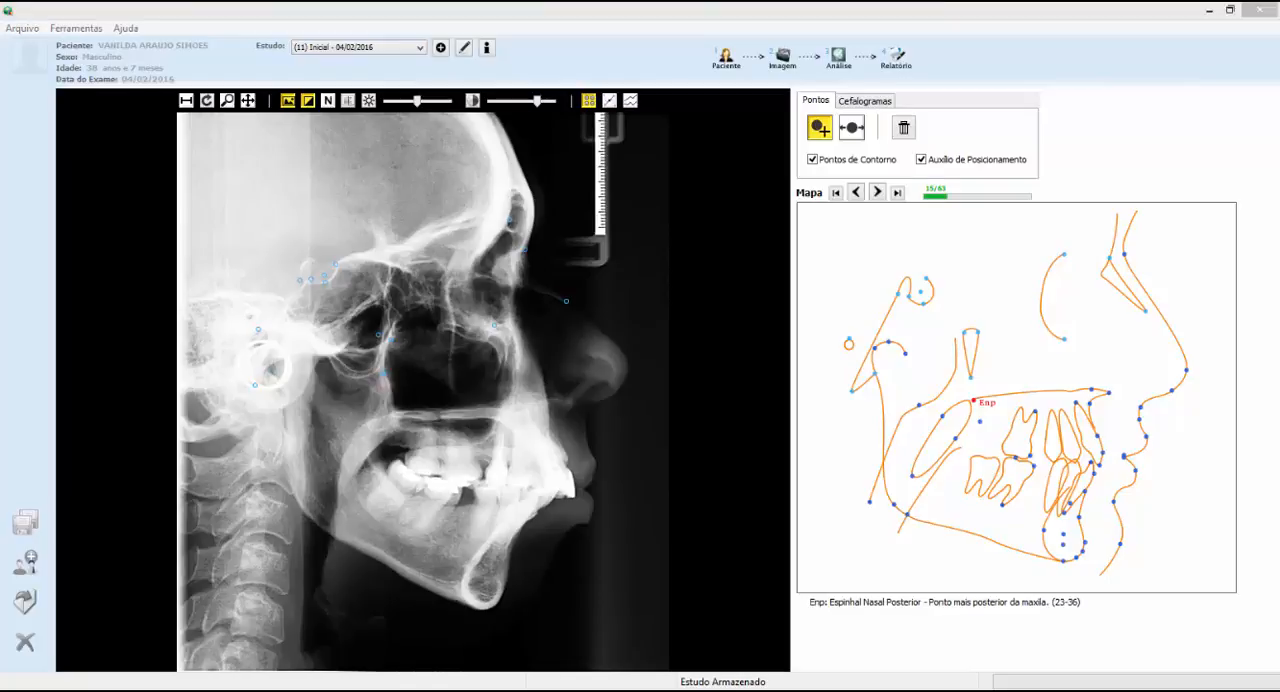
{"action": "left_click", "coordinate": [391, 415]}
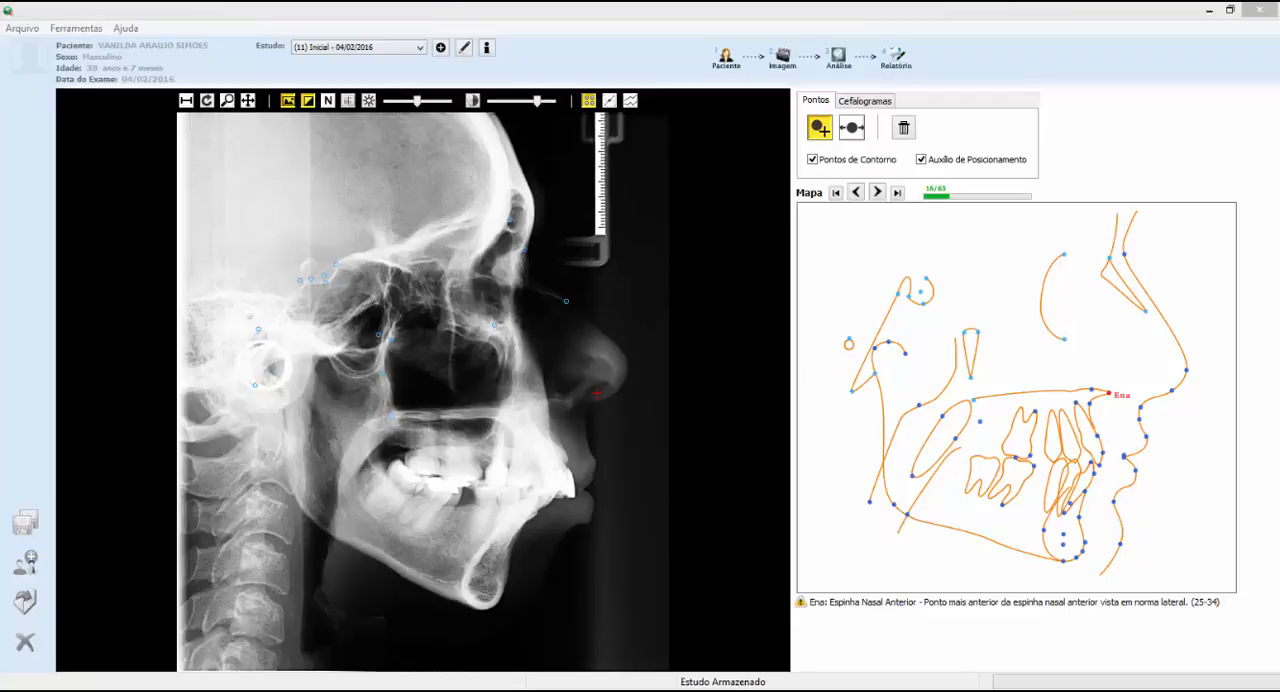
{"action": "left_click", "coordinate": [564, 400]}
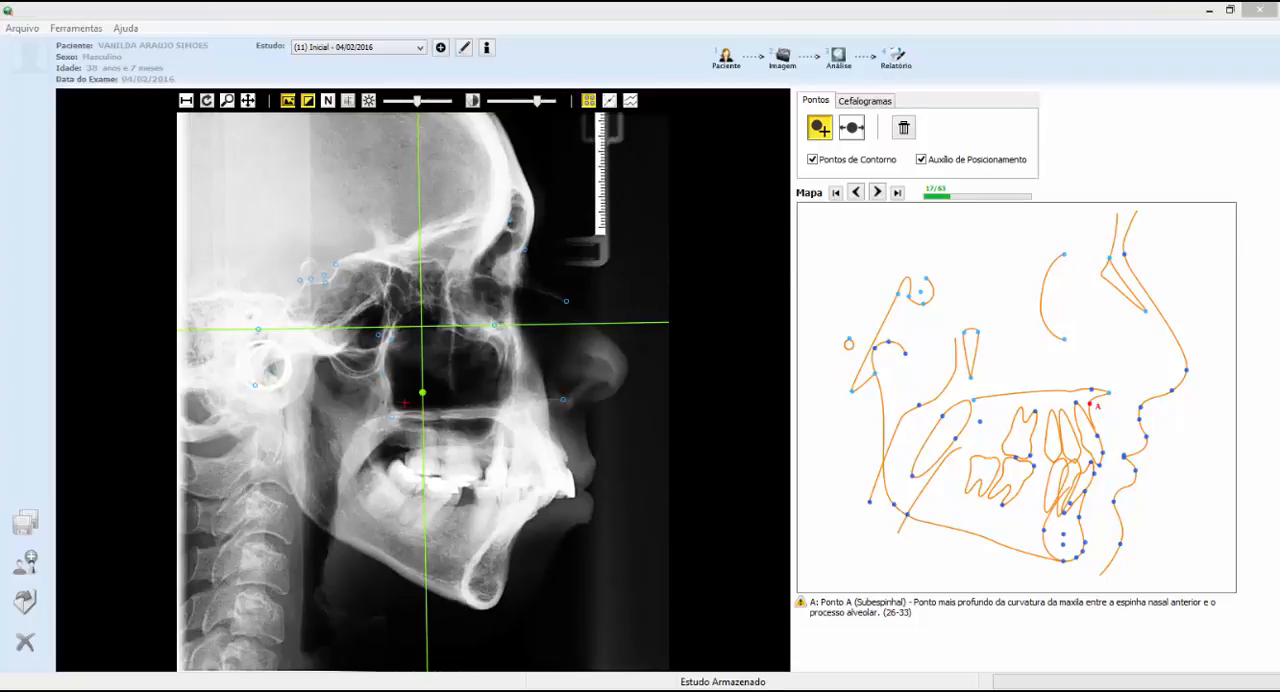
{"action": "left_click_drag", "start_coordinate": [418, 393], "coordinate": [552, 391]}
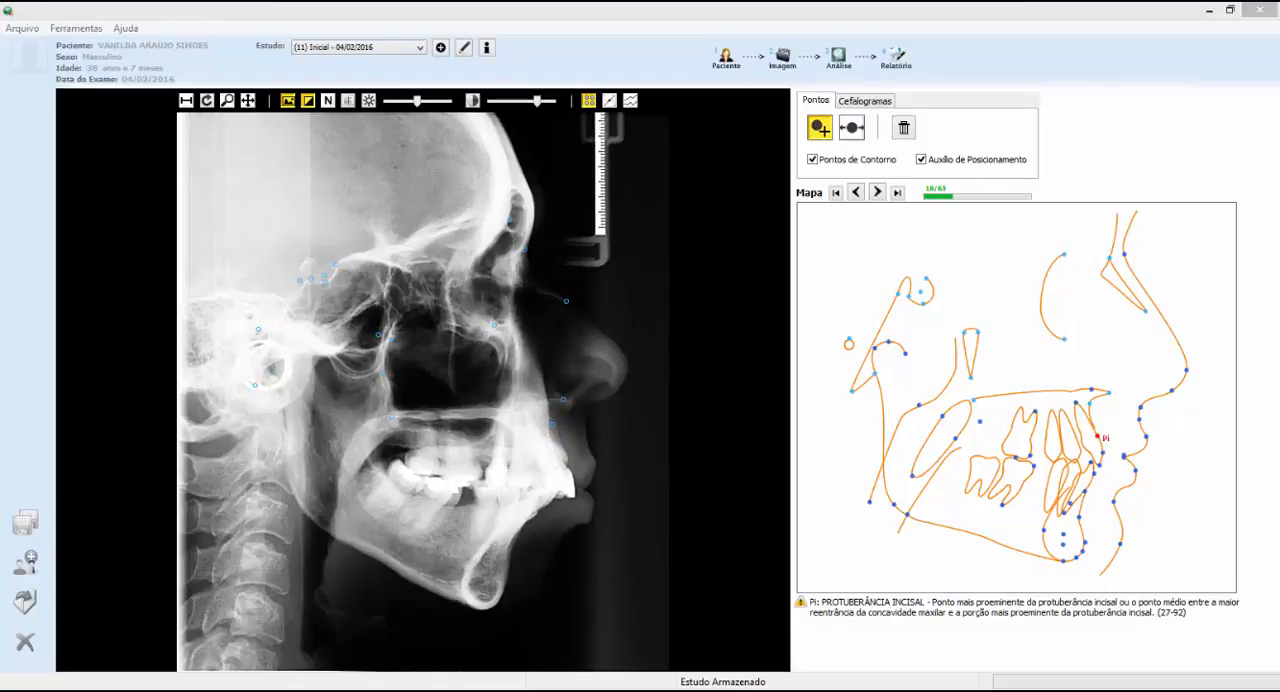
{"action": "left_click", "coordinate": [564, 459]}
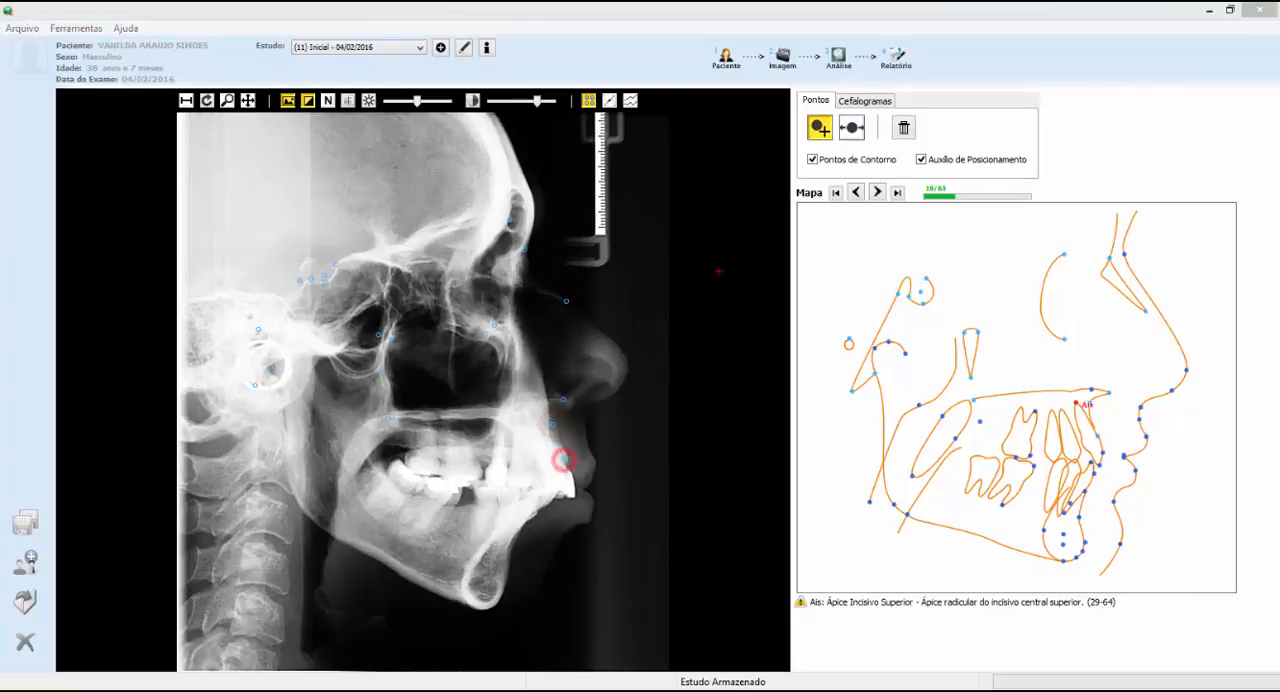
Darken the radiograph and mark the upper and lower incisor points, including the apices (Ais, aIi) and the upper facial surface (SFIs)
{"action": "left_click_drag", "start_coordinate": [417, 102], "coordinate": [428, 102]}
{"action": "left_click", "coordinate": [541, 433]}
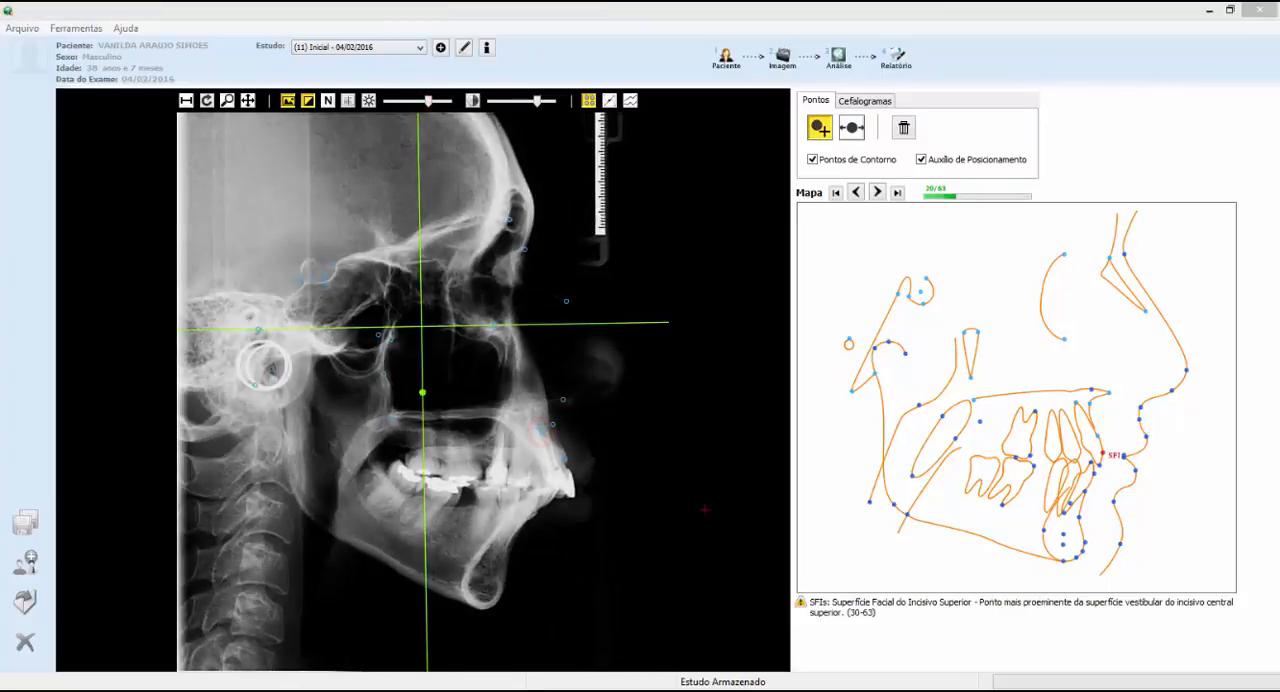
{"action": "left_click", "coordinate": [569, 473]}
{"action": "left_click_drag", "start_coordinate": [428, 102], "coordinate": [434, 101]}
{"action": "left_click", "coordinate": [549, 496]}
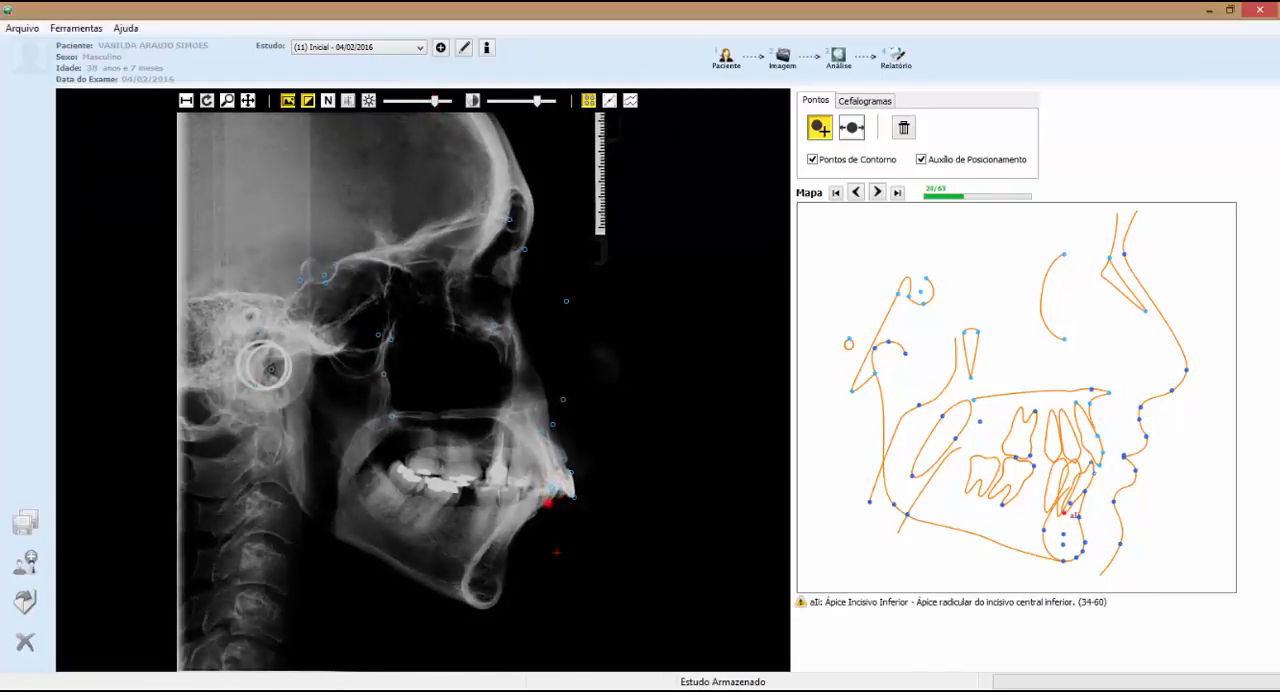
{"action": "left_click", "coordinate": [498, 541]}
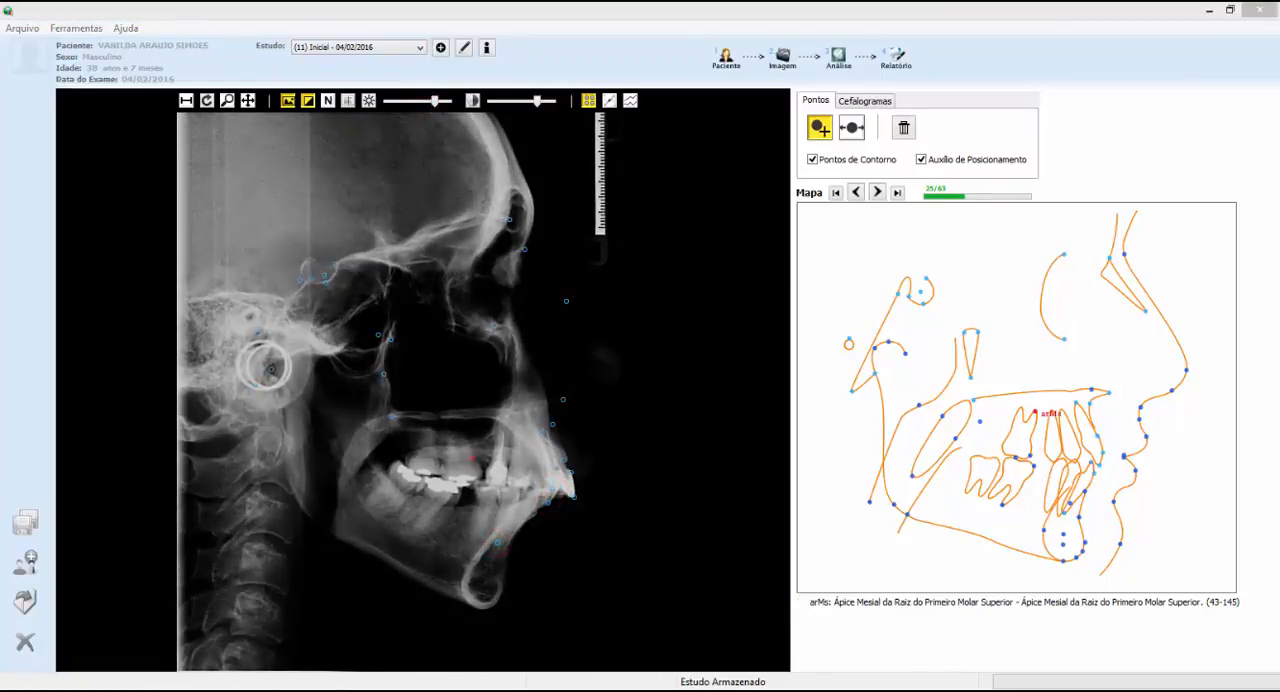
Mark the upper and lower first molar landmarks, including the mesial root apices (arMs, arMi) and the upper mesial contact (mMs)
{"action": "left_click", "coordinate": [471, 444]}
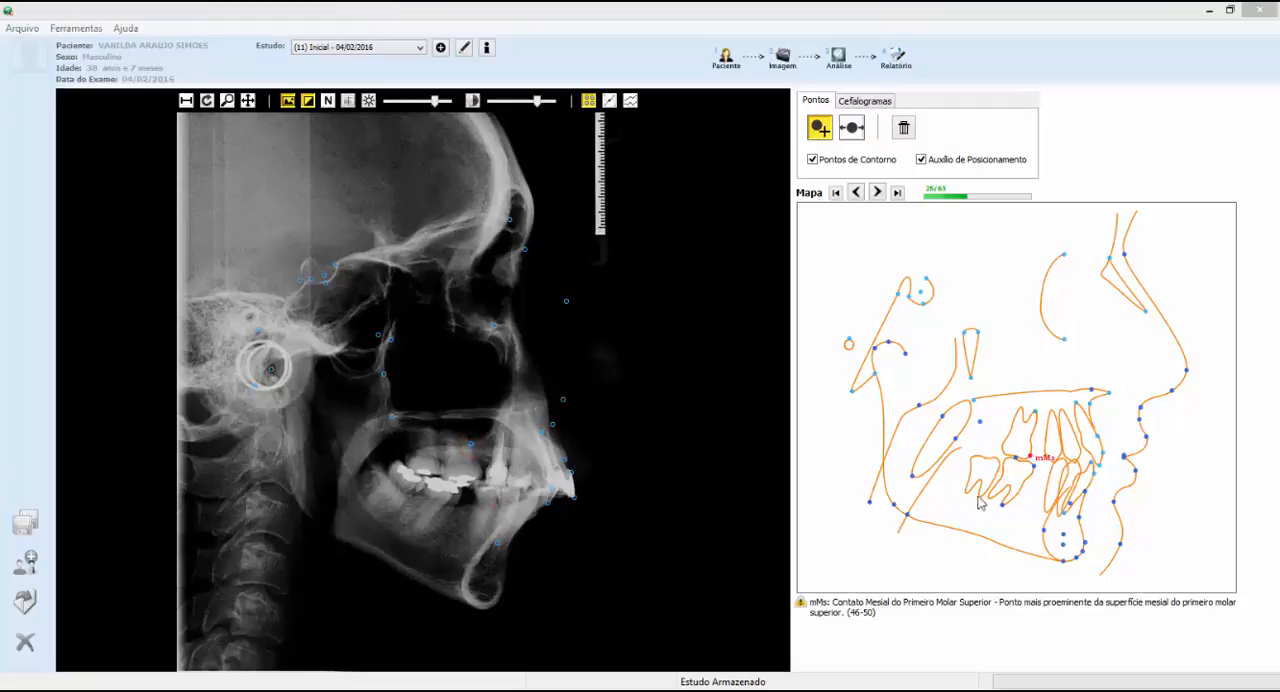
{"action": "left_click", "coordinate": [447, 468]}
{"action": "left_click", "coordinate": [460, 491]}
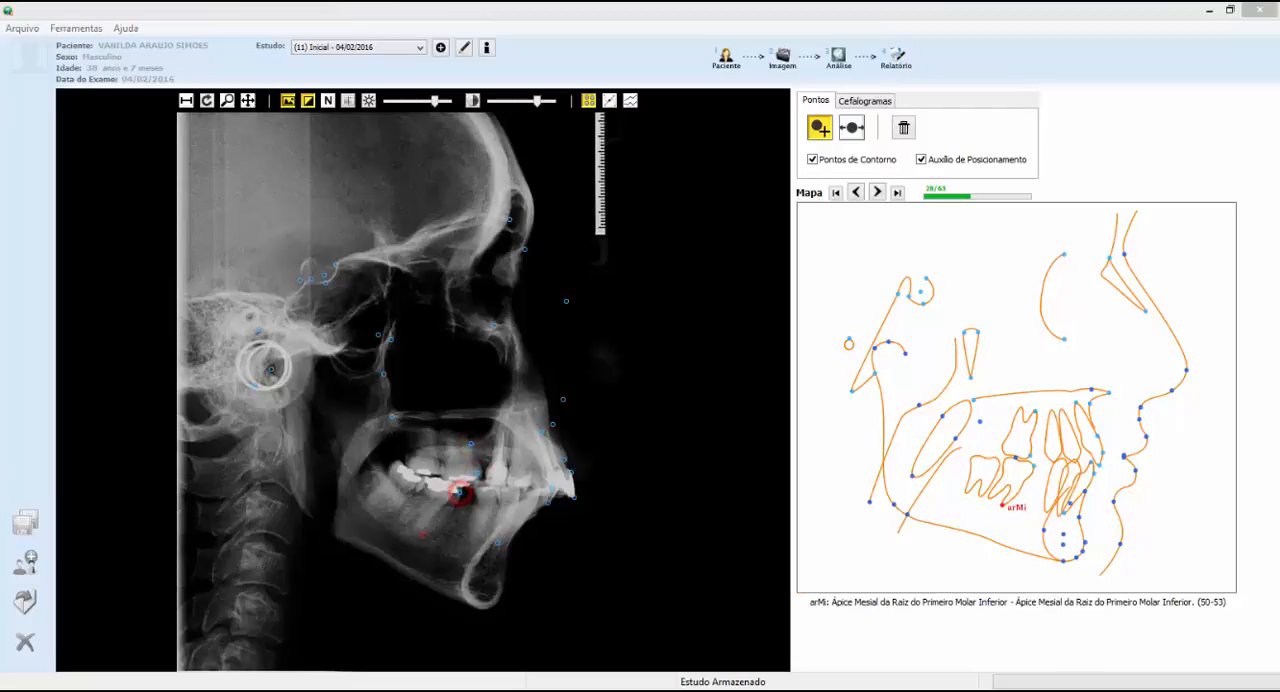
{"action": "left_click", "coordinate": [425, 537]}
{"action": "left_click", "coordinate": [421, 477]}
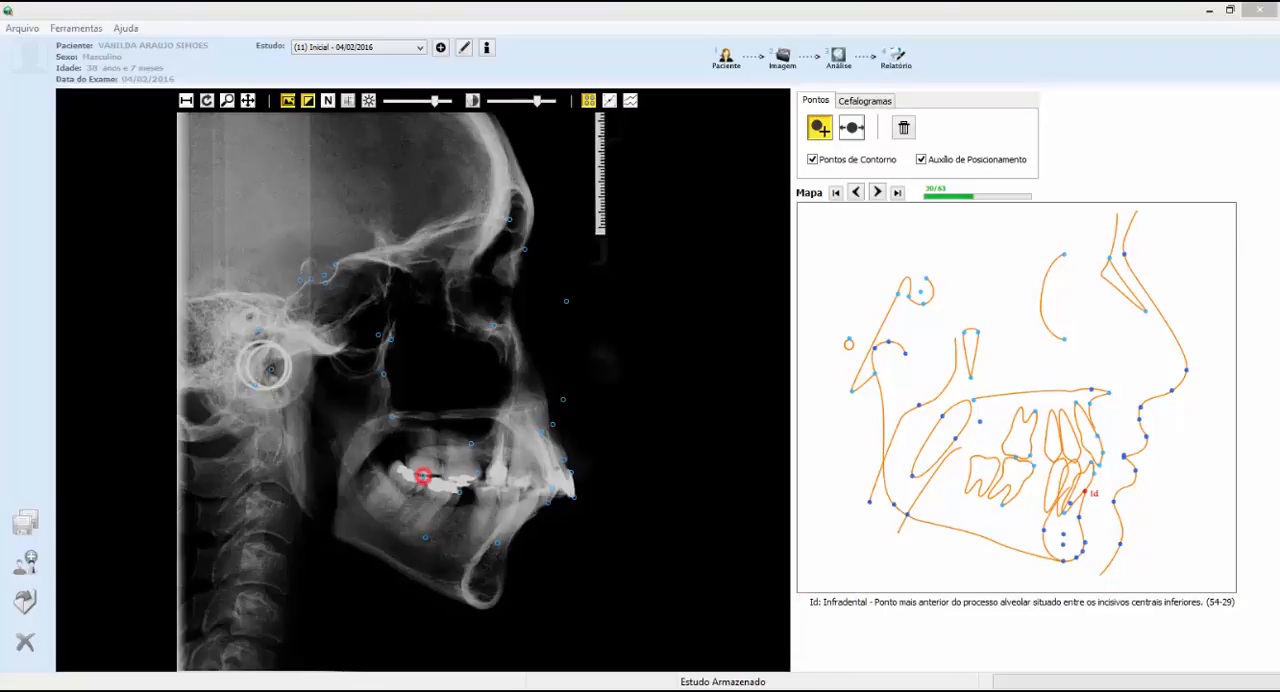
Mark the mandibular symphysis landmarks from infradentale (Id) through pogonion (Pog) and the lower chin border to mentale (M)
{"action": "left_click", "coordinate": [534, 511]}
{"action": "left_click", "coordinate": [530, 515]}
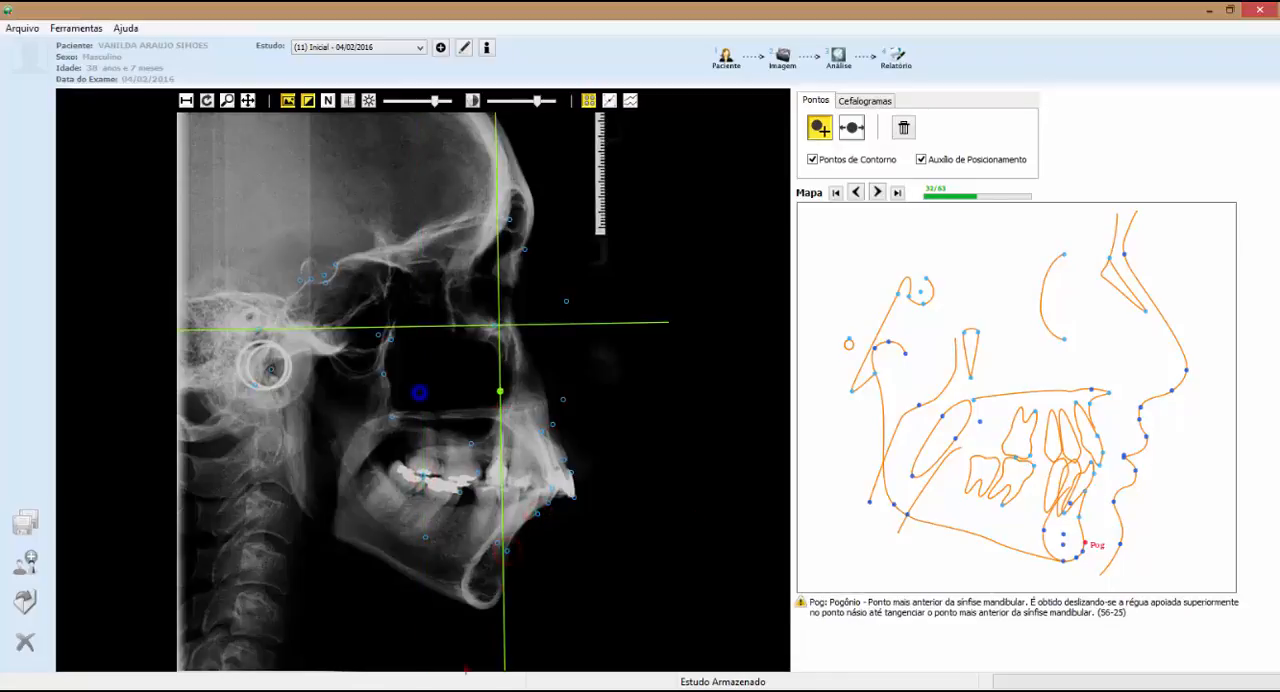
{"action": "left_click", "coordinate": [507, 551]}
{"action": "left_click", "coordinate": [472, 606]}
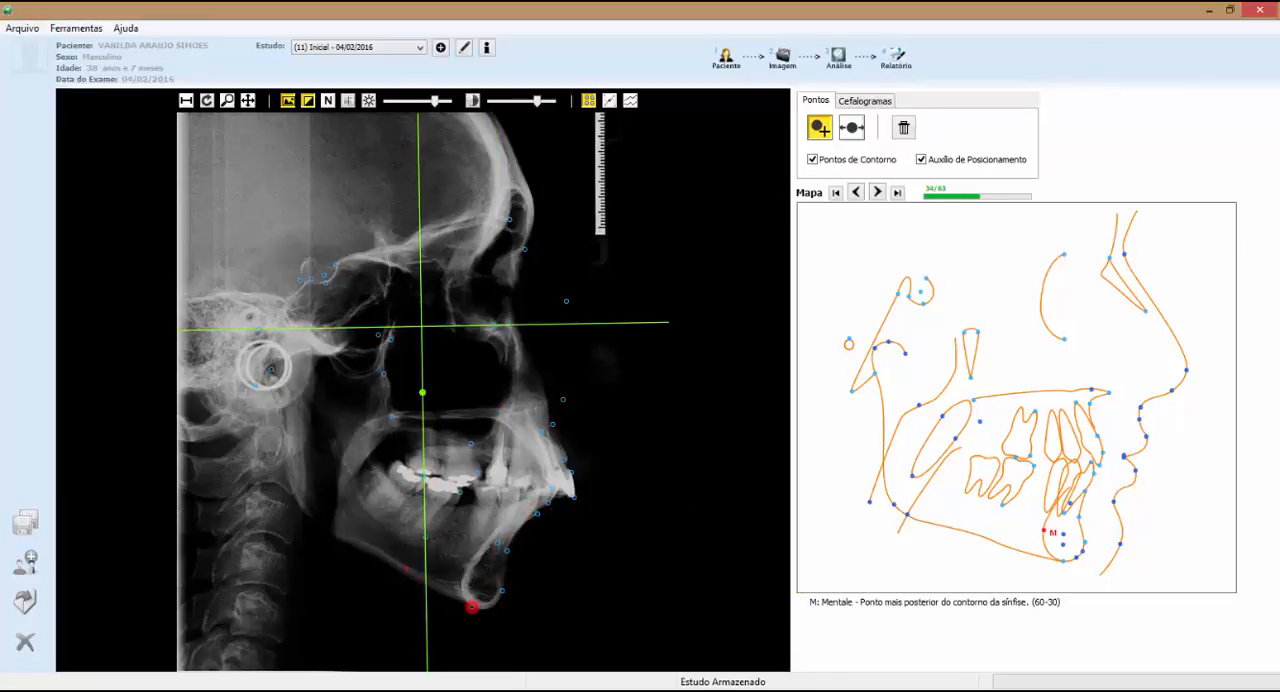
{"action": "left_click", "coordinate": [461, 587]}
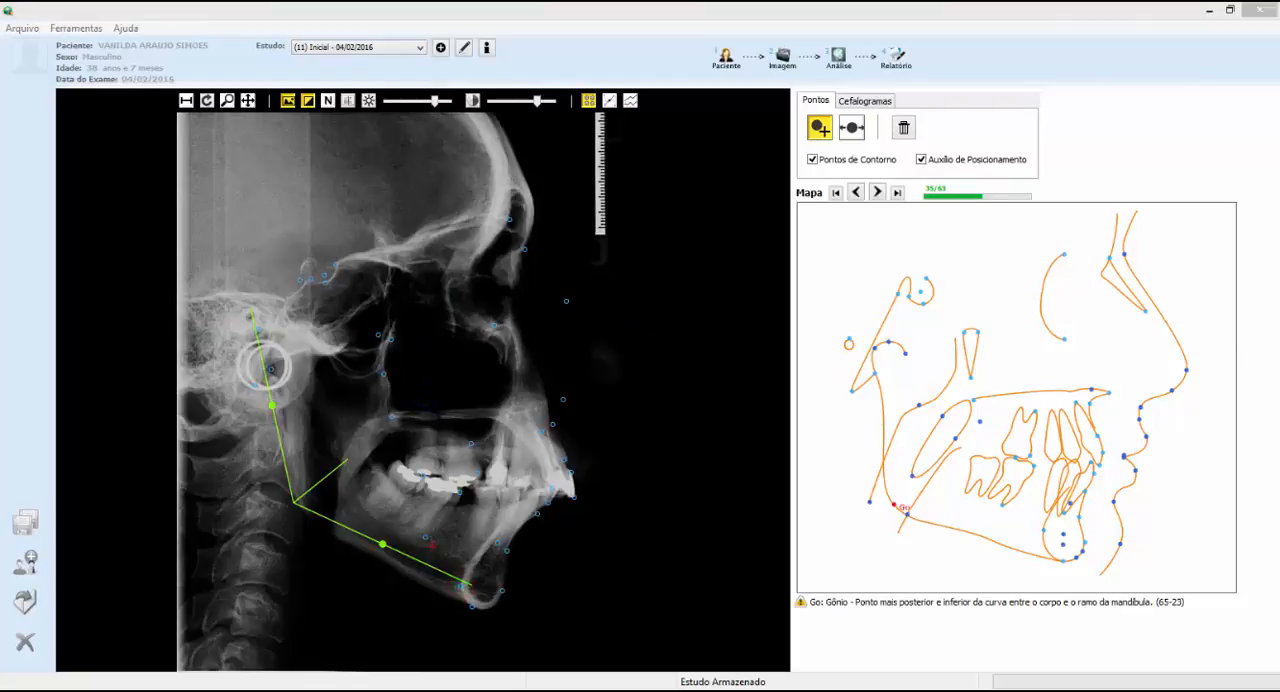
Place the gonion (Go), eminence (E), lower chin border and condylion (Co) landmarks on the mandible
{"action": "left_click", "coordinate": [301, 509]}
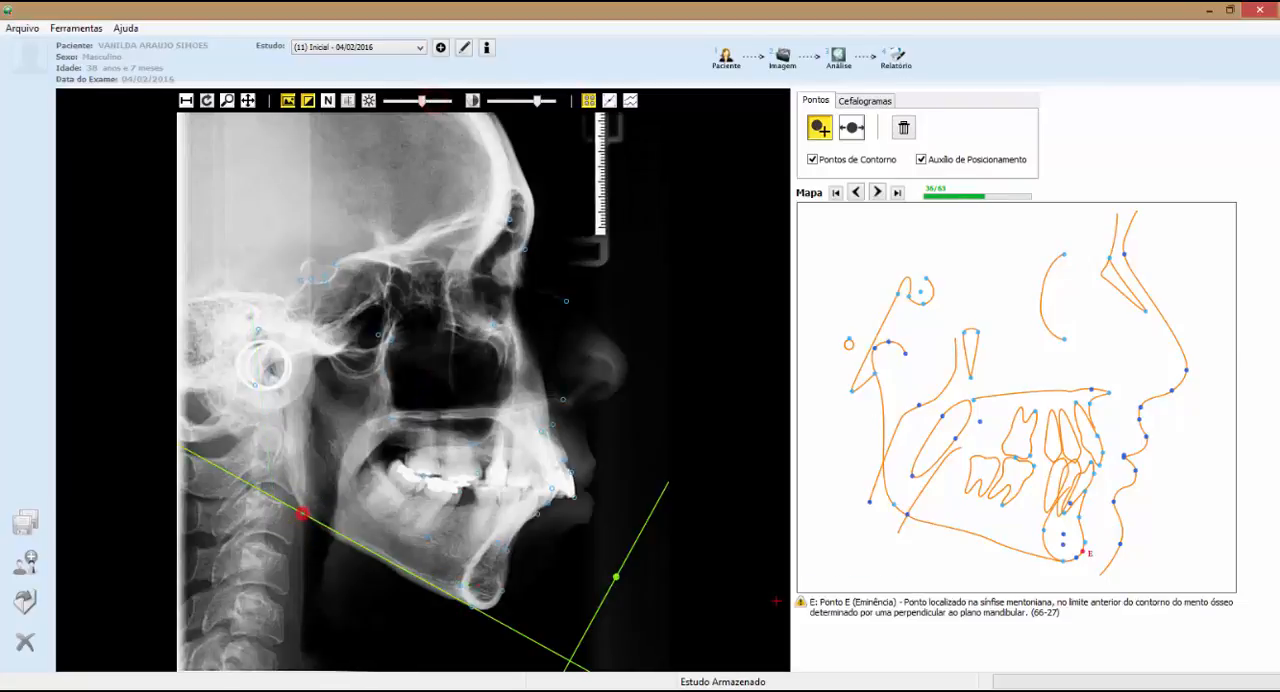
{"action": "left_click", "coordinate": [487, 600]}
{"action": "left_click", "coordinate": [490, 603]}
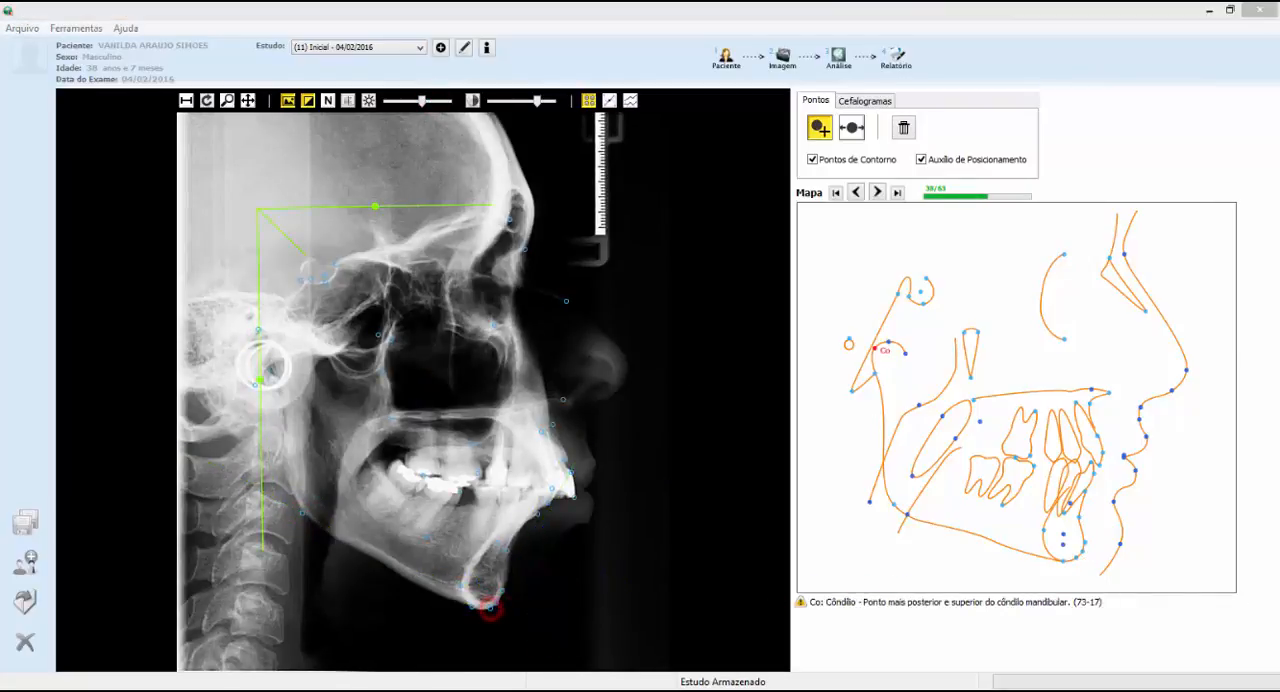
{"action": "left_click", "coordinate": [270, 352]}
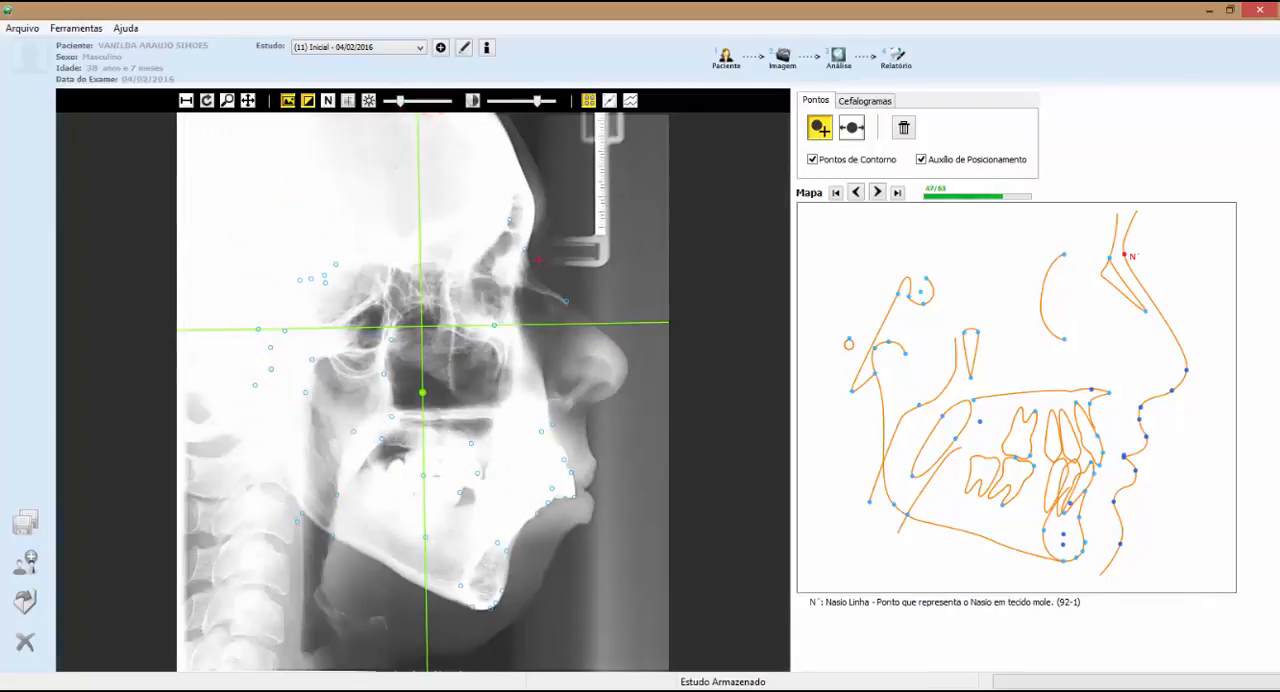
Mark the soft-tissue nose outline from the nose tip to the base of the nose on the brightened radiograph
{"action": "left_click", "coordinate": [629, 370]}
{"action": "left_click", "coordinate": [617, 392]}
{"action": "left_click", "coordinate": [588, 410]}
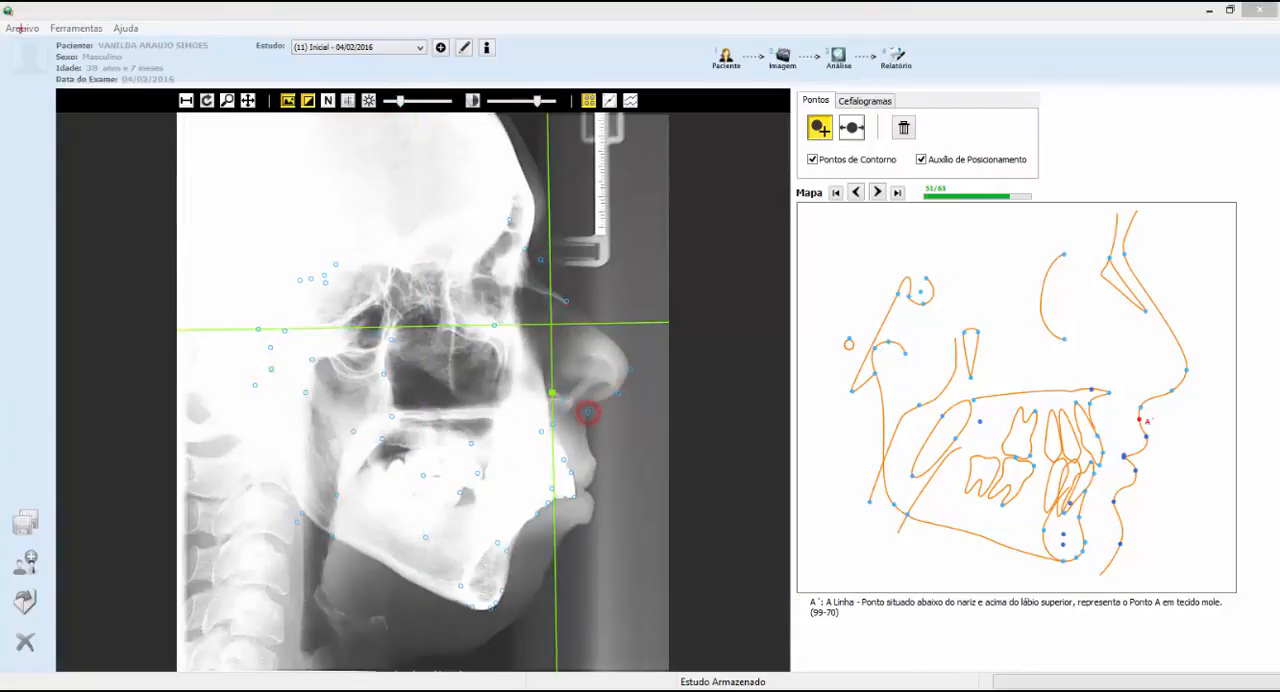
Mark the upper and lower lip points, including the end of the upper lip (FiLs), and soft-tissue point B (B')
{"action": "left_click", "coordinate": [595, 463]}
{"action": "left_click", "coordinate": [592, 478]}
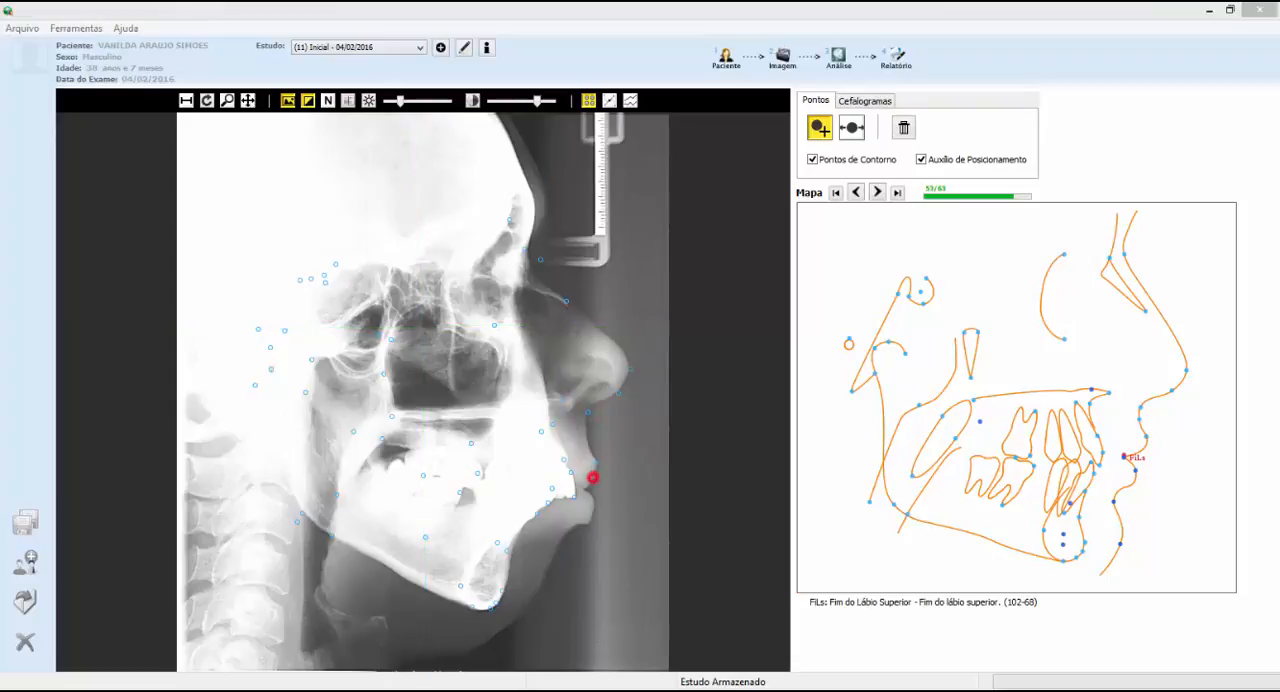
{"action": "left_click", "coordinate": [583, 487]}
{"action": "left_click", "coordinate": [586, 490]}
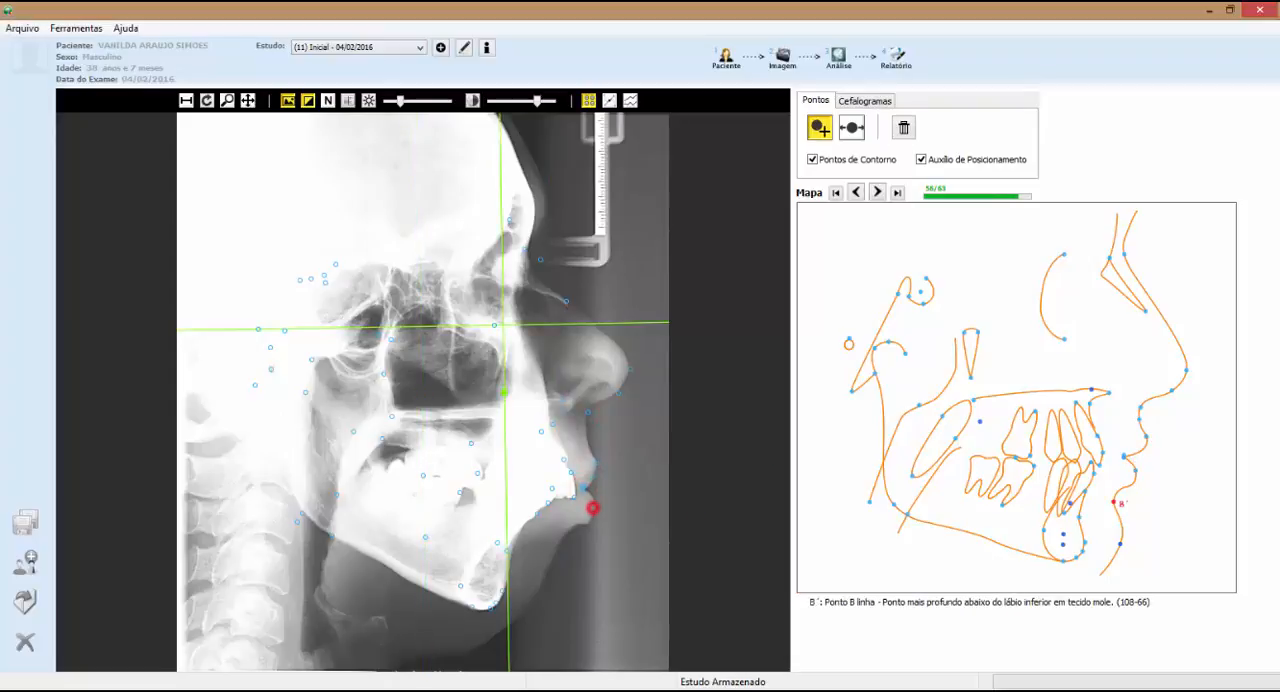
{"action": "left_click", "coordinate": [590, 506]}
{"action": "left_click", "coordinate": [558, 550]}
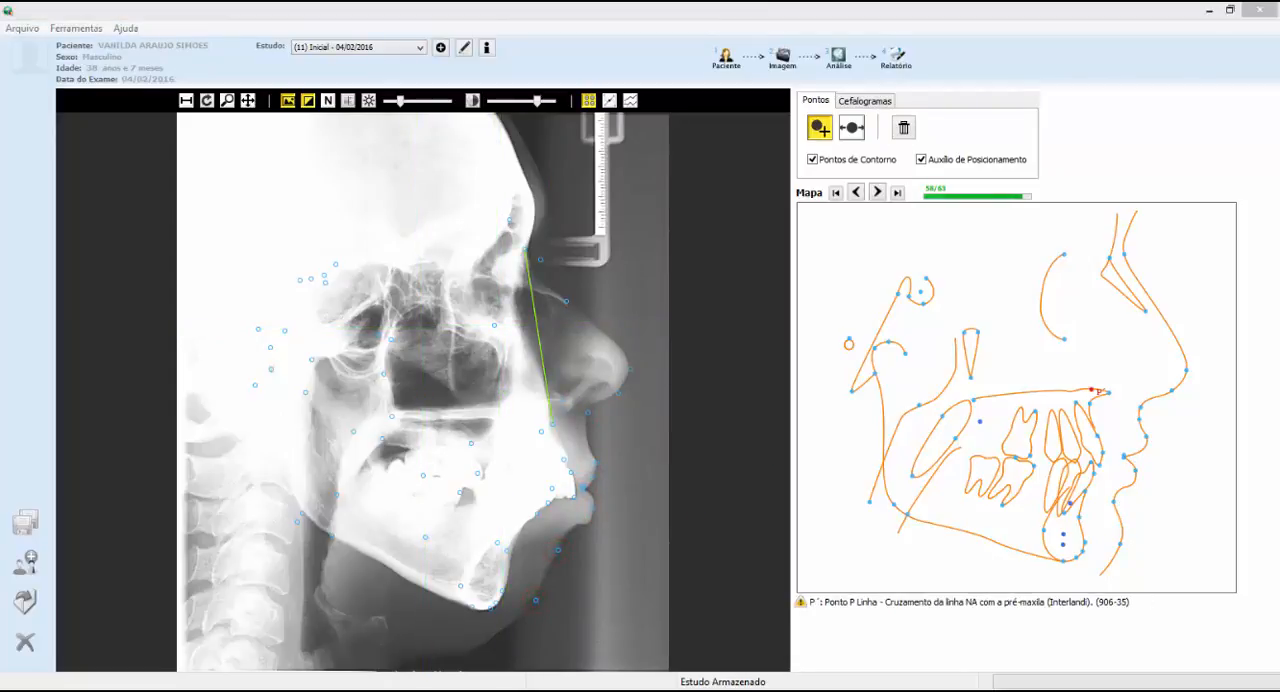
Darken the radiograph and place the remaining P', symphysis (D), T and tuber (Tu) landmarks
{"action": "left_click_drag", "start_coordinate": [400, 102], "coordinate": [422, 102]}
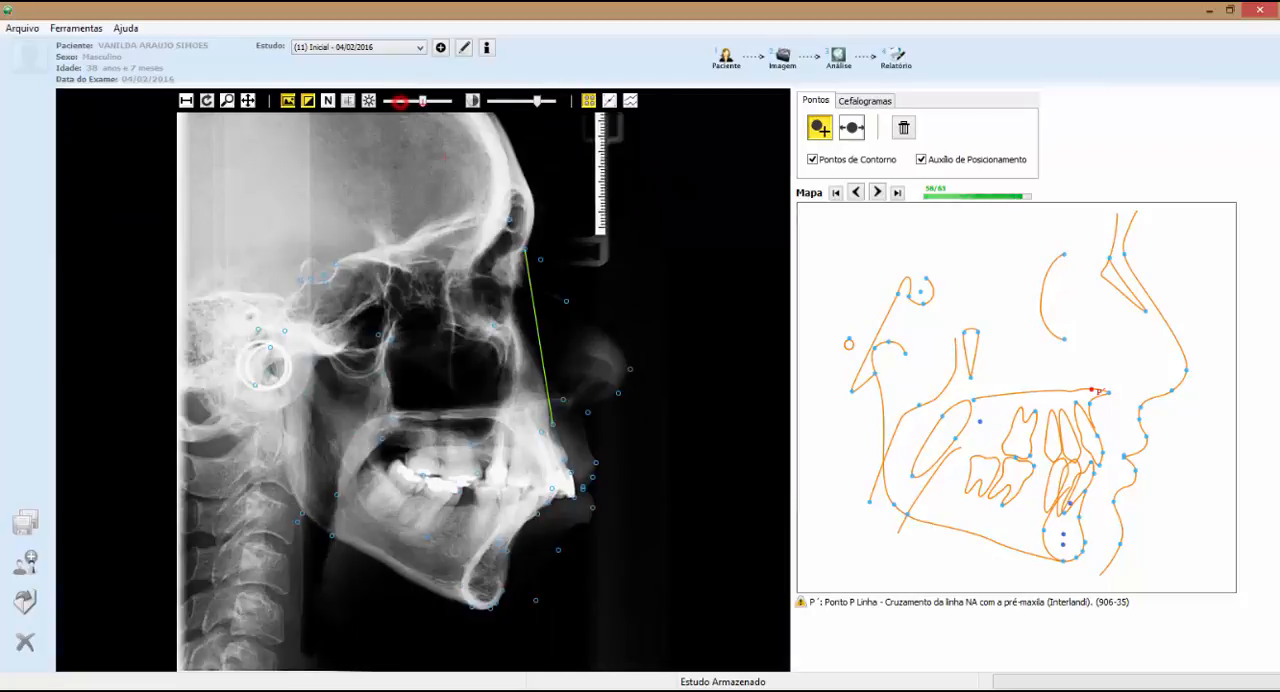
{"action": "left_click", "coordinate": [548, 399]}
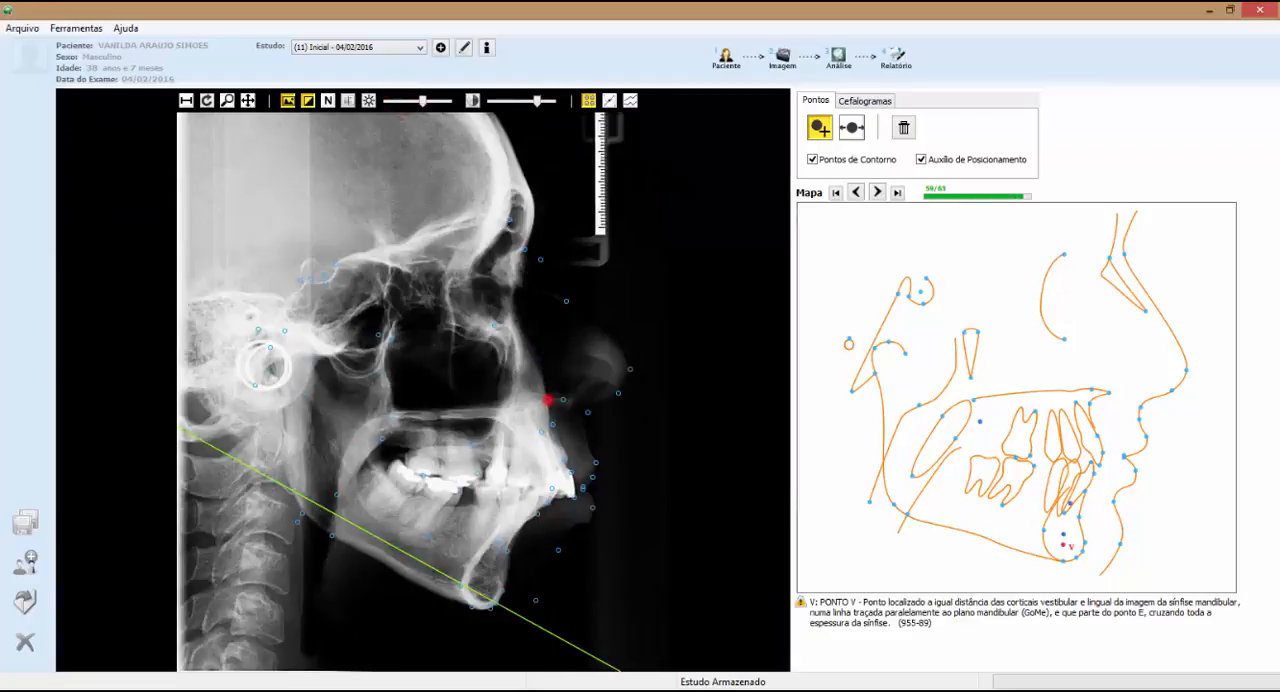
{"action": "left_click", "coordinate": [485, 586]}
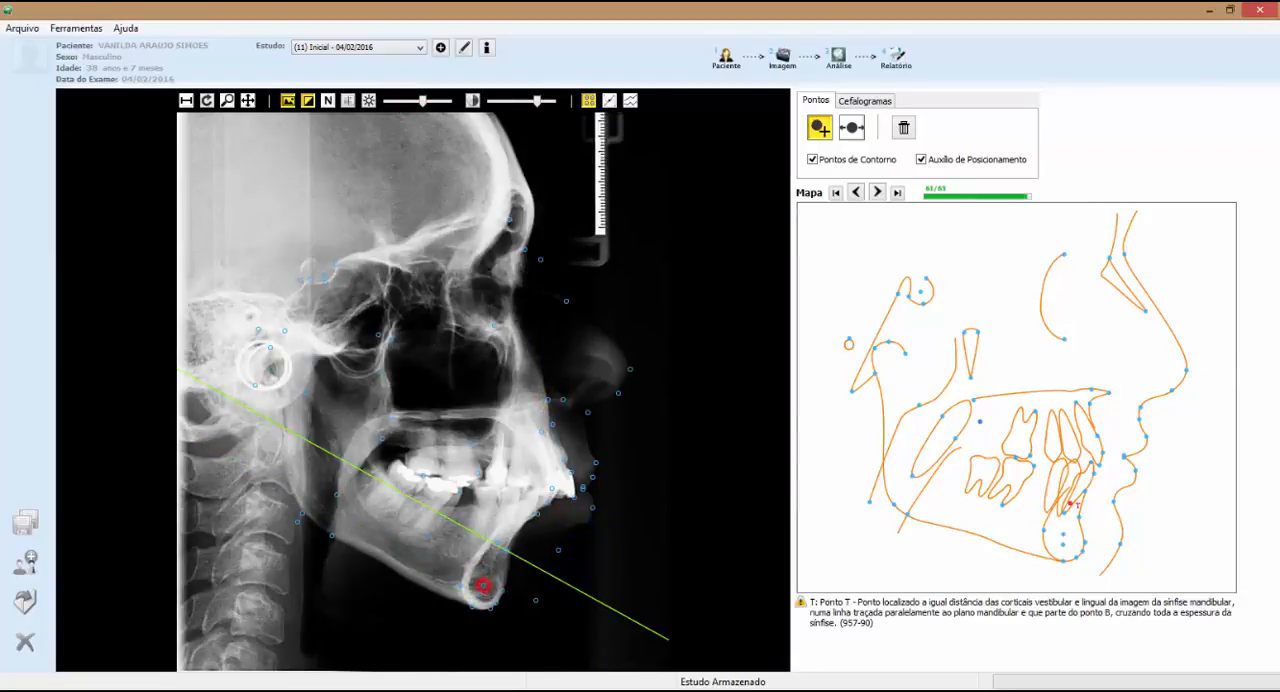
{"action": "left_click", "coordinate": [483, 586]}
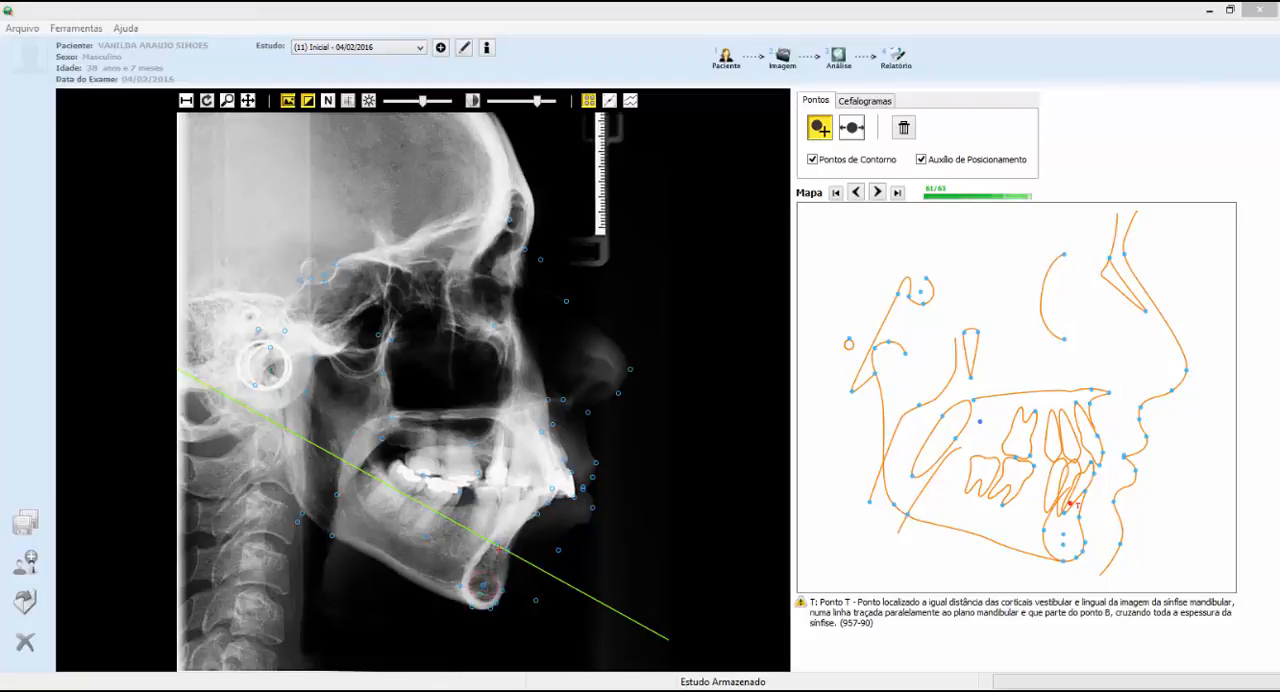
{"action": "left_click", "coordinate": [388, 426]}
Open the cephalogram tracing, adjust points on the lower profile curve (Perfil Inferior), and show and hide its control points
{"action": "left_click", "coordinate": [862, 102]}
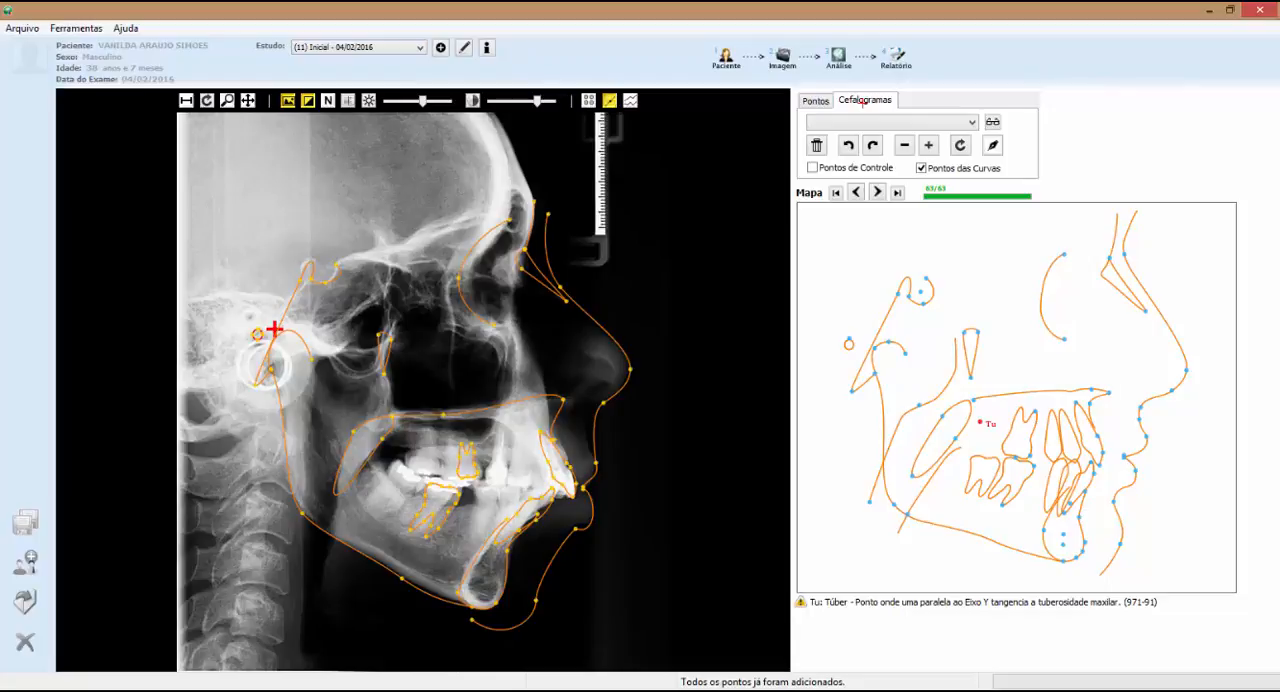
{"action": "left_click", "coordinate": [485, 626]}
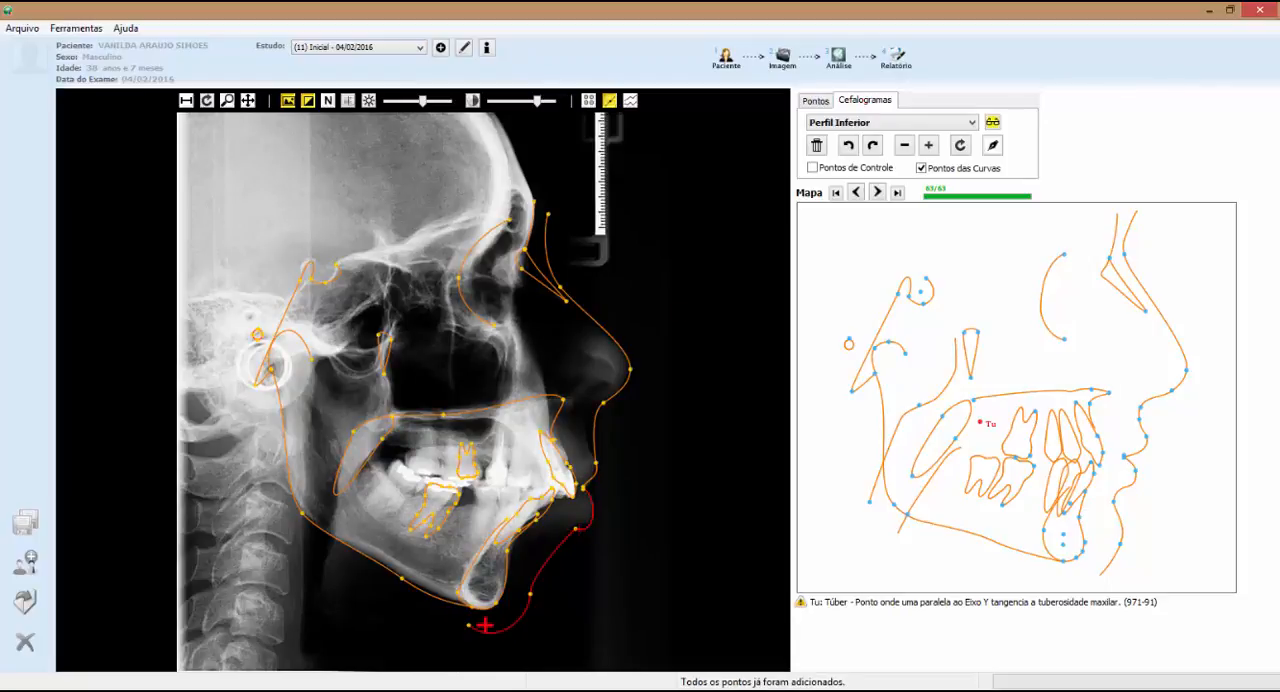
{"action": "left_click_drag", "start_coordinate": [575, 528], "coordinate": [573, 532]}
{"action": "left_click", "coordinate": [851, 167]}
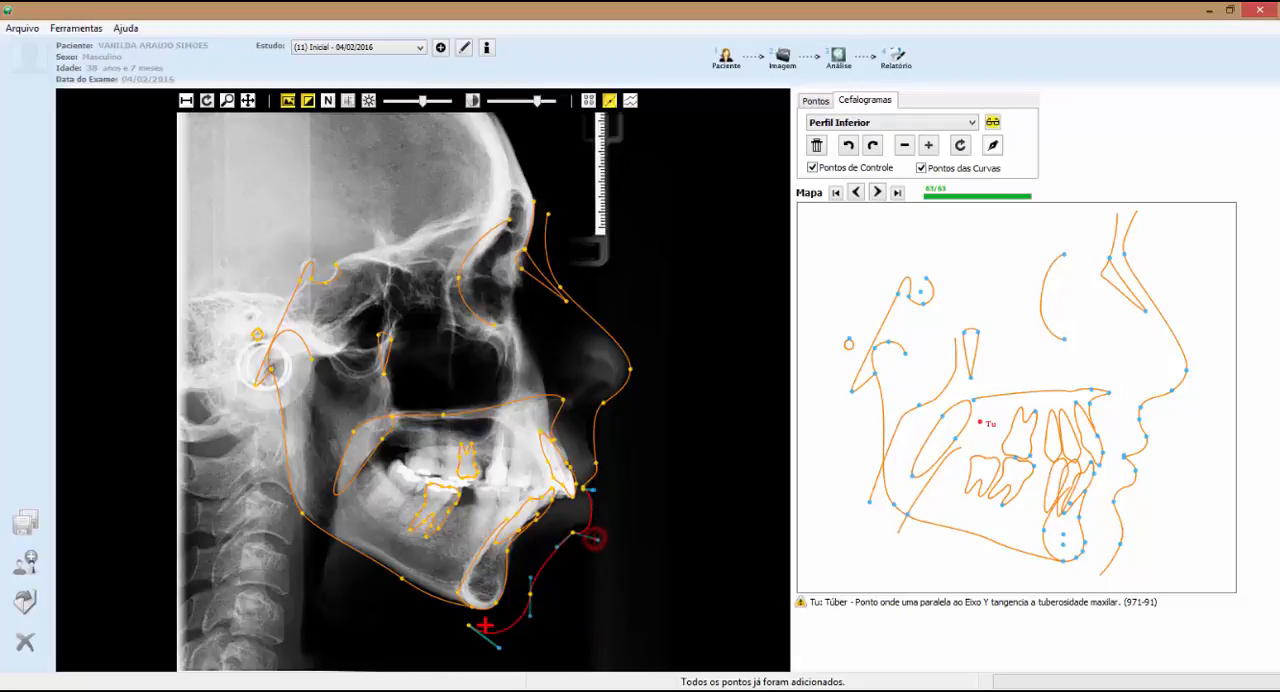
{"action": "left_click", "coordinate": [849, 167]}
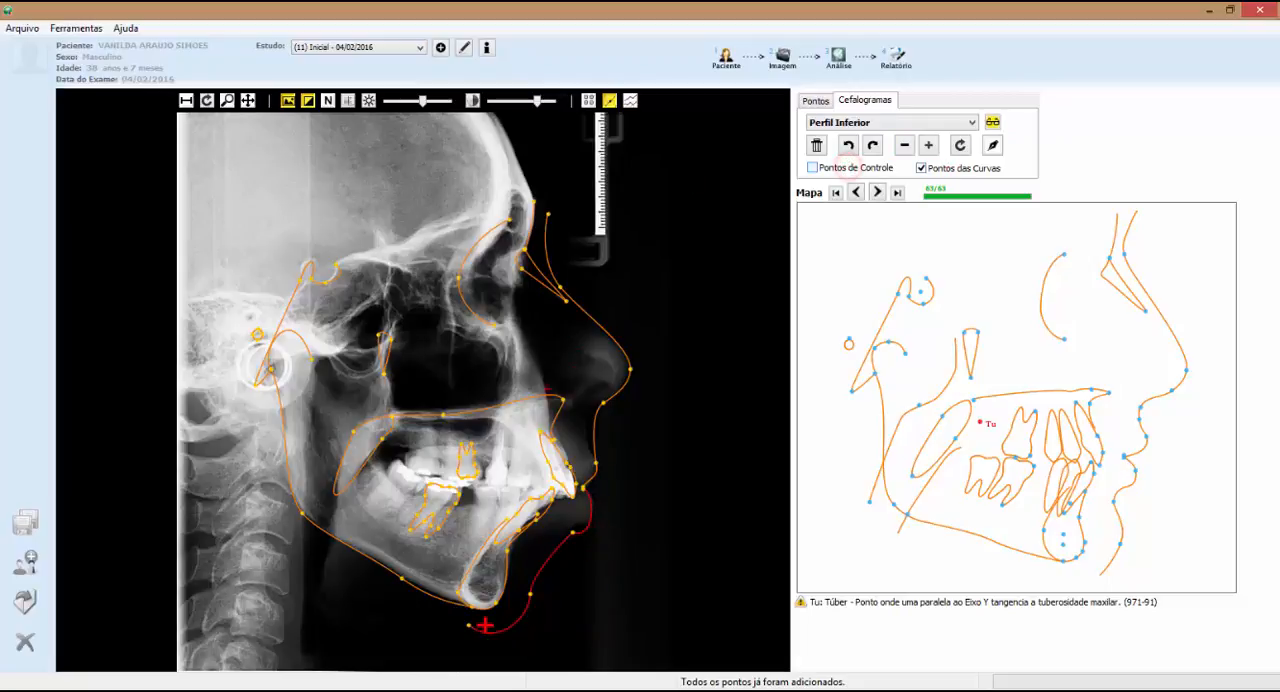
Fit the two first molar curves to the teeth, enlarging the upper molar and rotating it counterclockwise
{"action": "left_click", "coordinate": [476, 467]}
{"action": "left_click", "coordinate": [457, 500]}
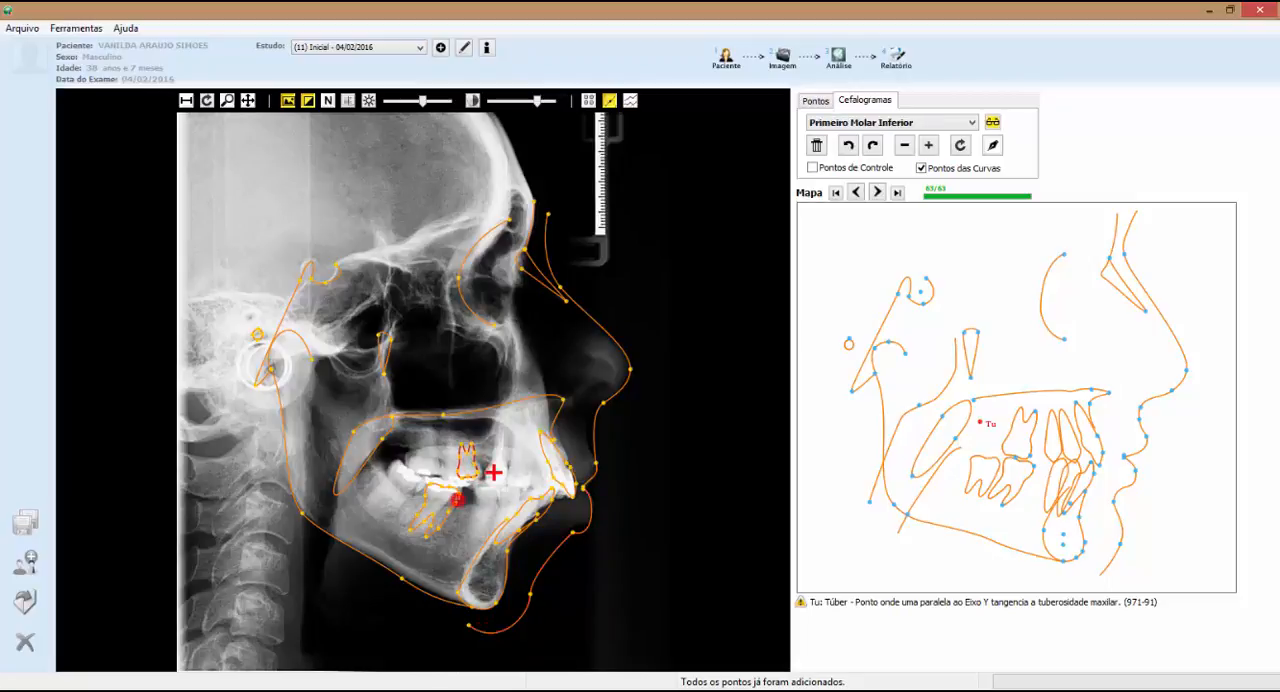
{"action": "left_click", "coordinate": [474, 469]}
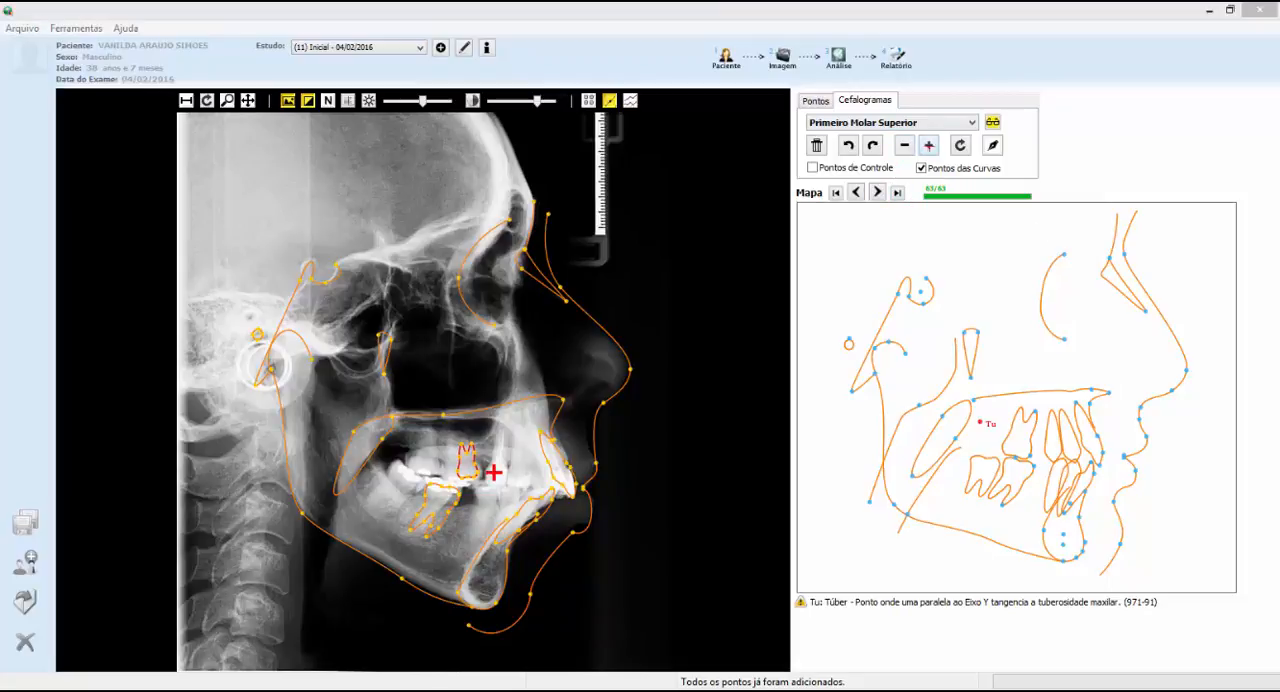
{"action": "left_click", "coordinate": [929, 145]}
{"action": "left_click", "coordinate": [930, 146]}
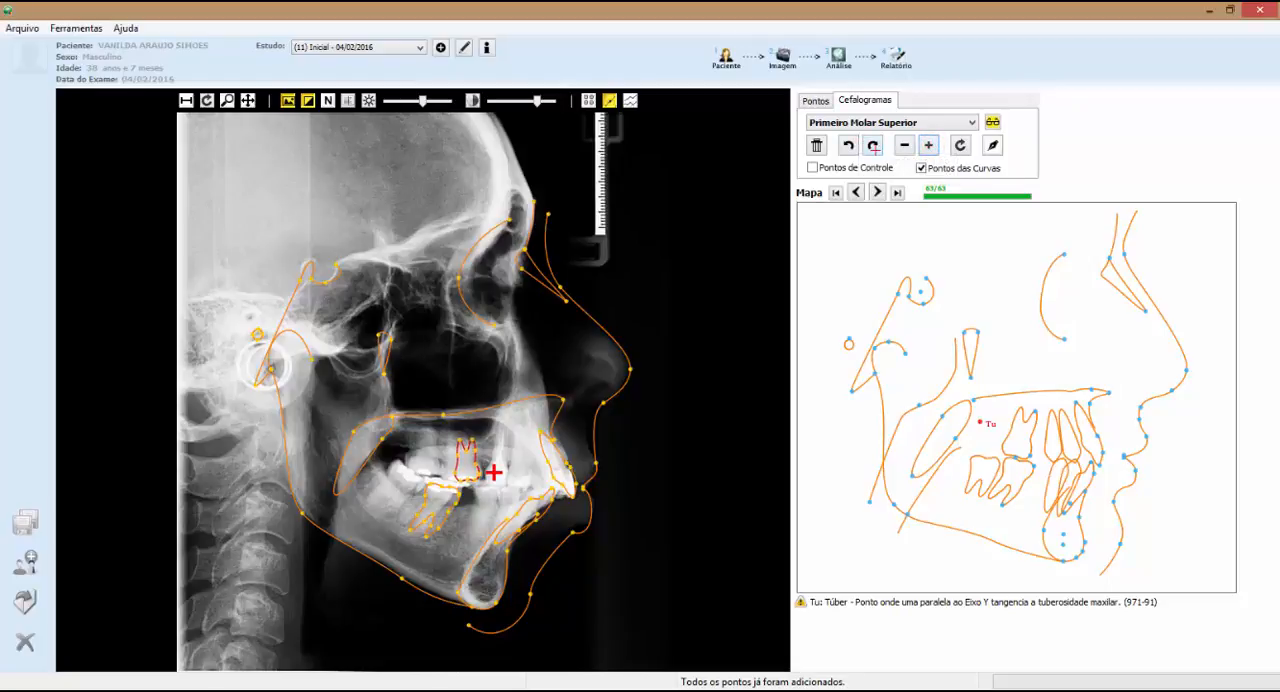
{"action": "left_click_drag", "start_coordinate": [493, 472], "coordinate": [487, 469]}
{"action": "left_click", "coordinate": [926, 145]}
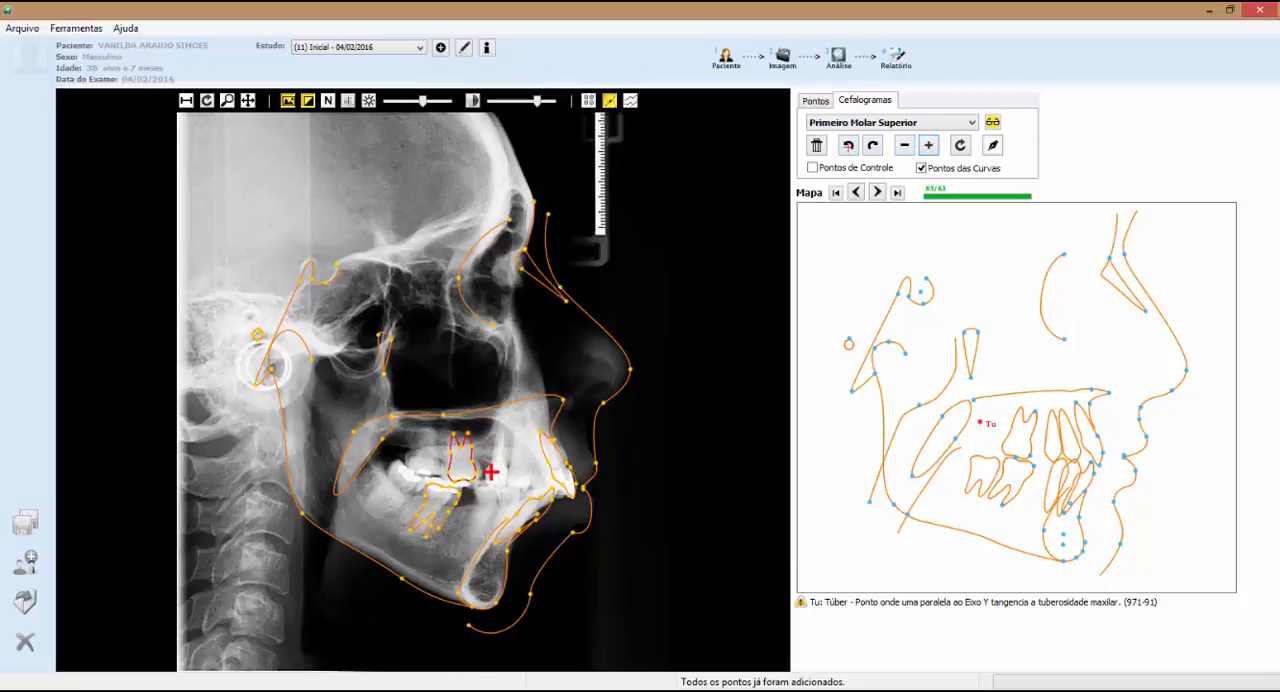
{"action": "left_click", "coordinate": [847, 146]}
{"action": "left_click", "coordinate": [847, 146]}
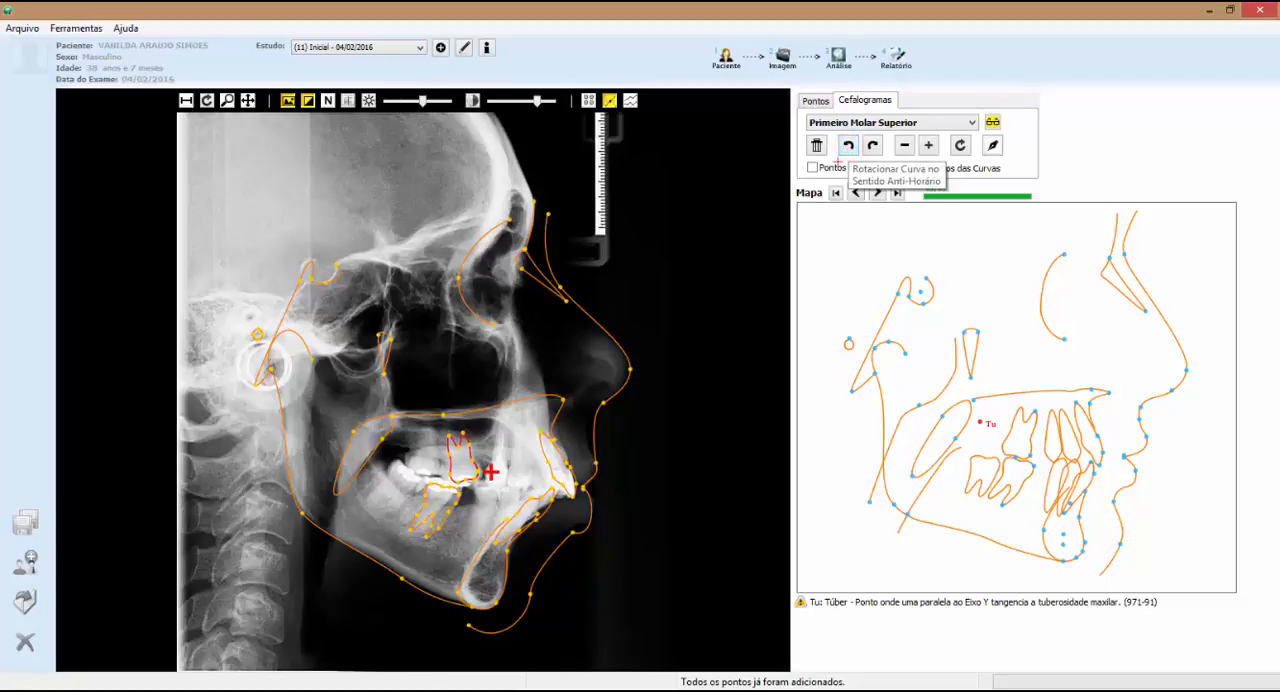
{"action": "left_click", "coordinate": [449, 512]}
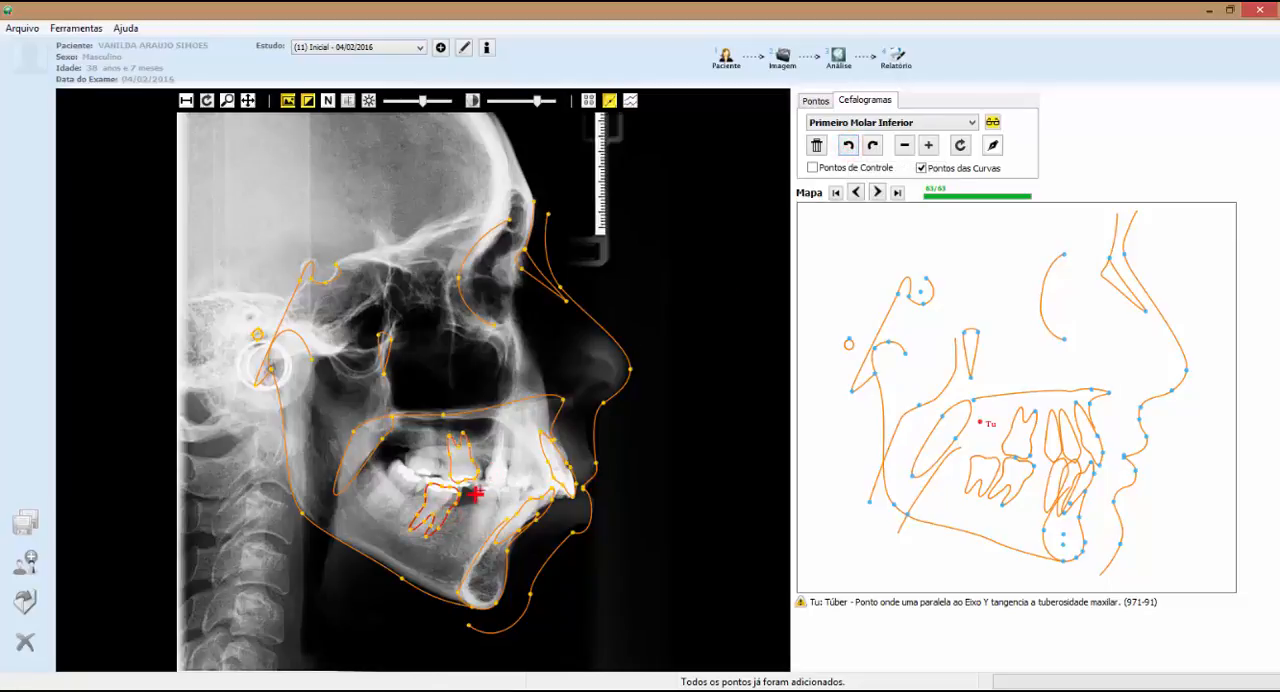
{"action": "left_click_drag", "start_coordinate": [480, 490], "coordinate": [474, 493]}
Measure the ruler on the radiograph and recalibrate the image using two ruler points set 33 mm apart
{"action": "left_click_drag", "start_coordinate": [601, 228], "coordinate": [604, 134]}
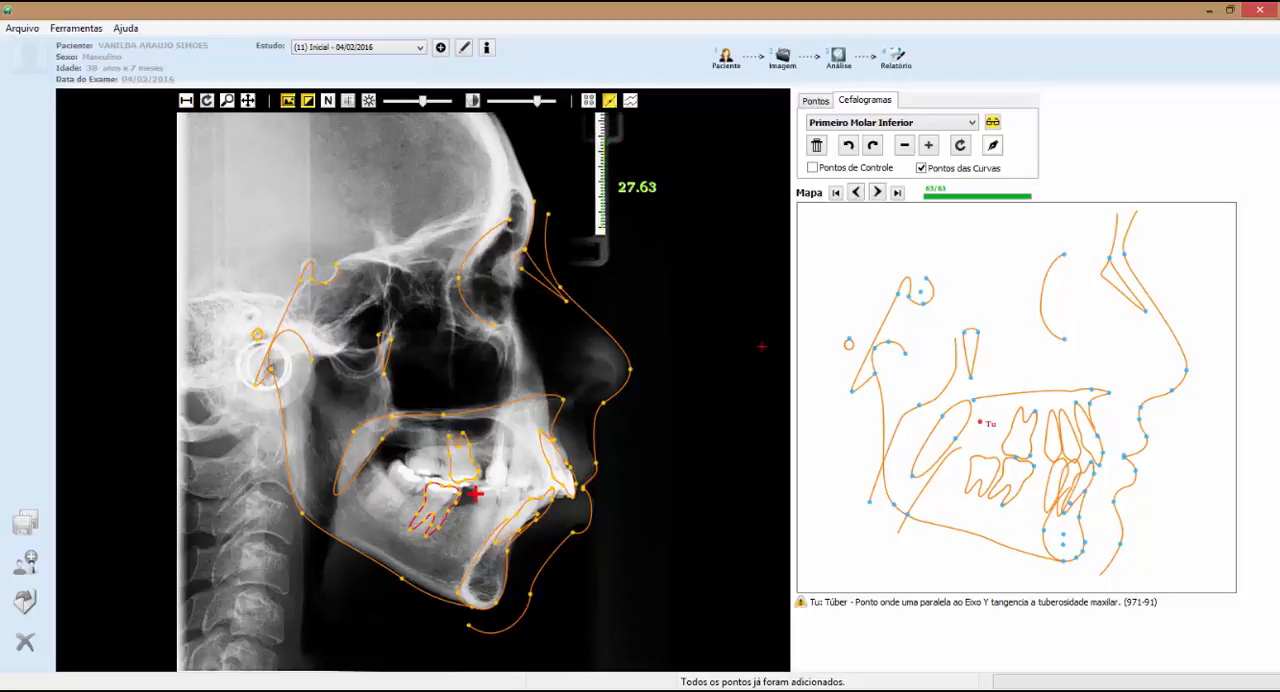
{"action": "left_click", "coordinate": [777, 62]}
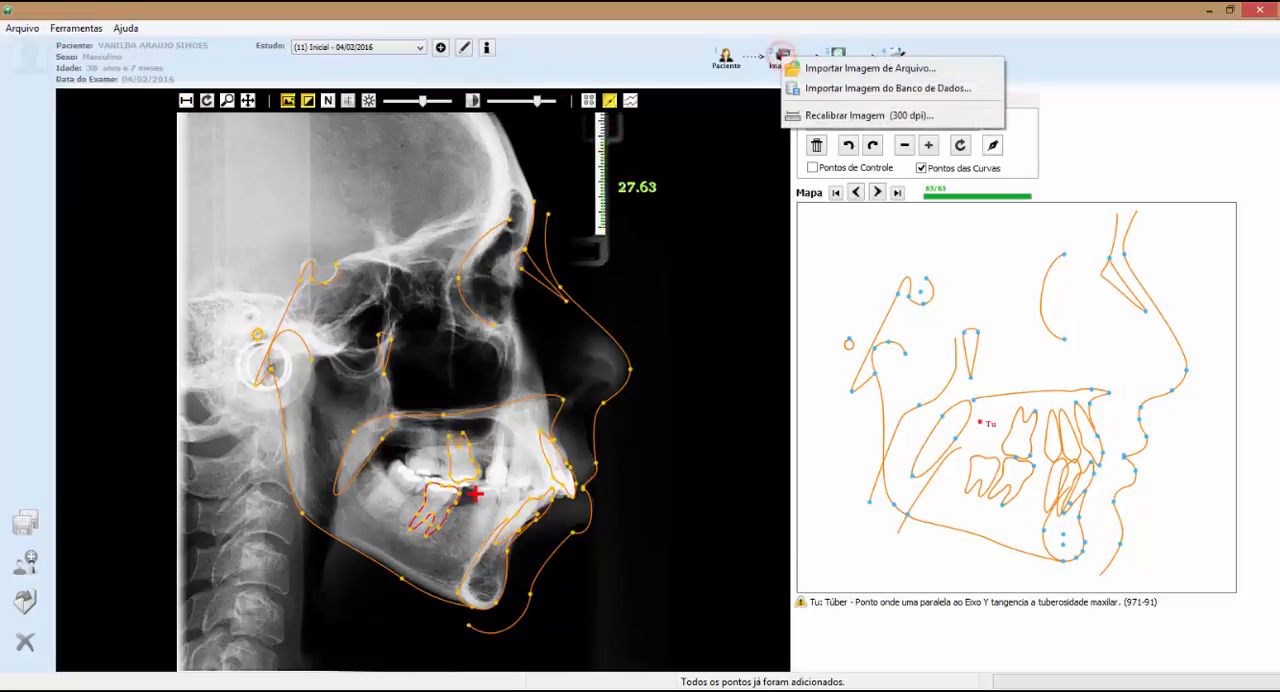
{"action": "left_click", "coordinate": [815, 118]}
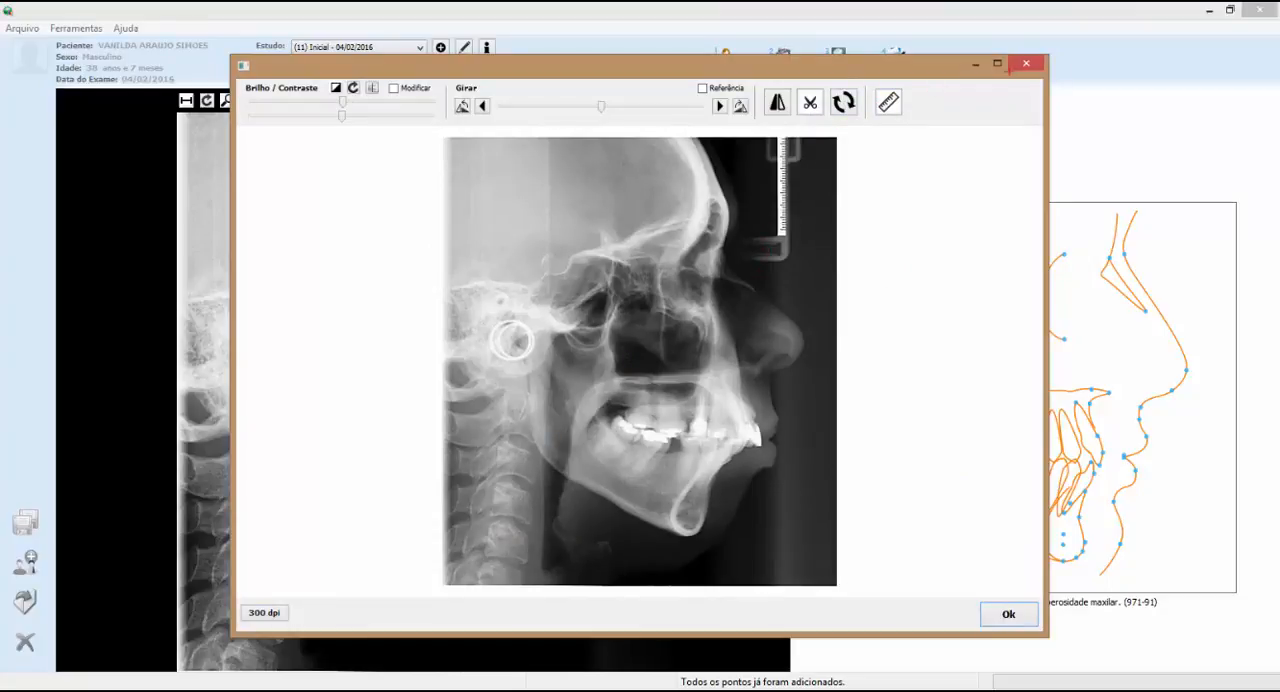
{"action": "left_click", "coordinate": [997, 63]}
{"action": "left_click", "coordinate": [652, 46]}
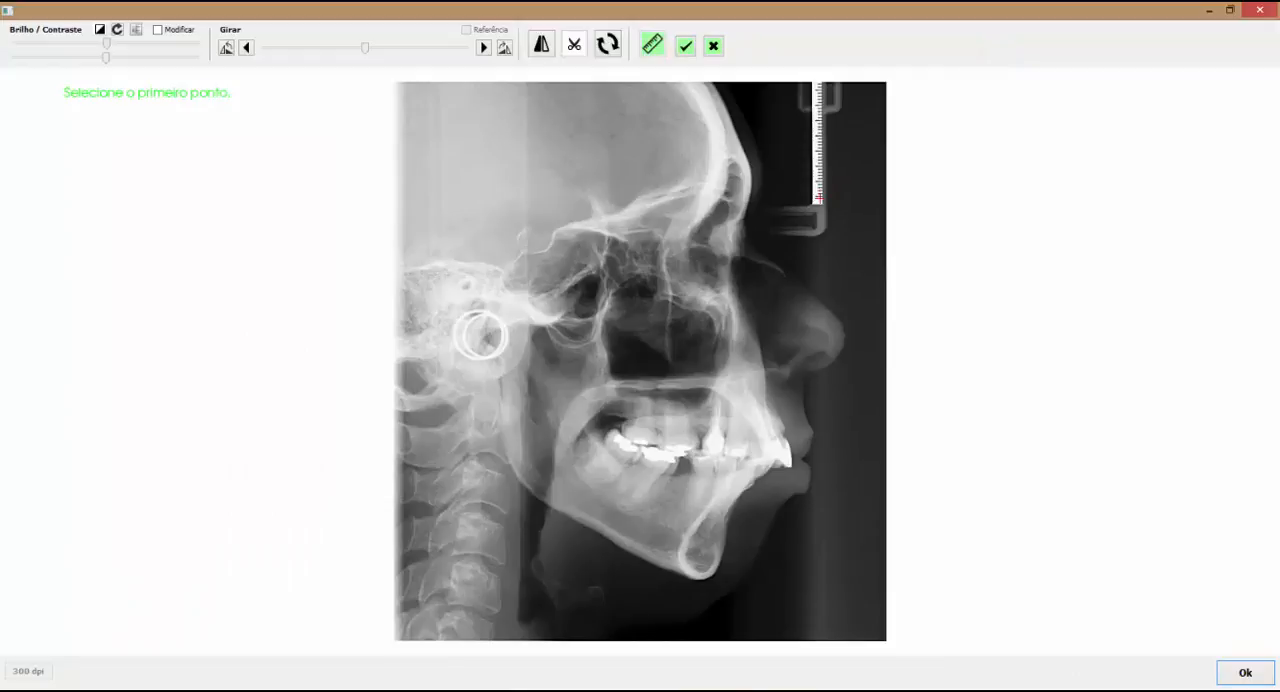
{"action": "left_click", "coordinate": [819, 197]}
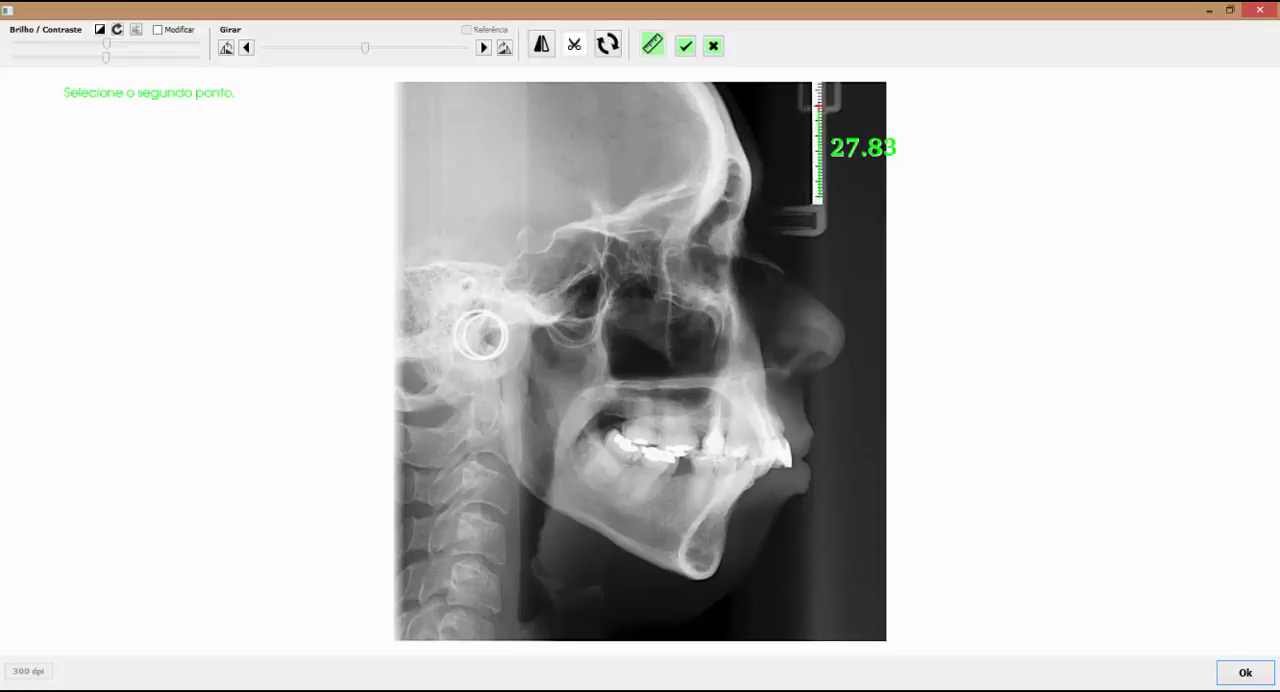
{"action": "left_click", "coordinate": [819, 104]}
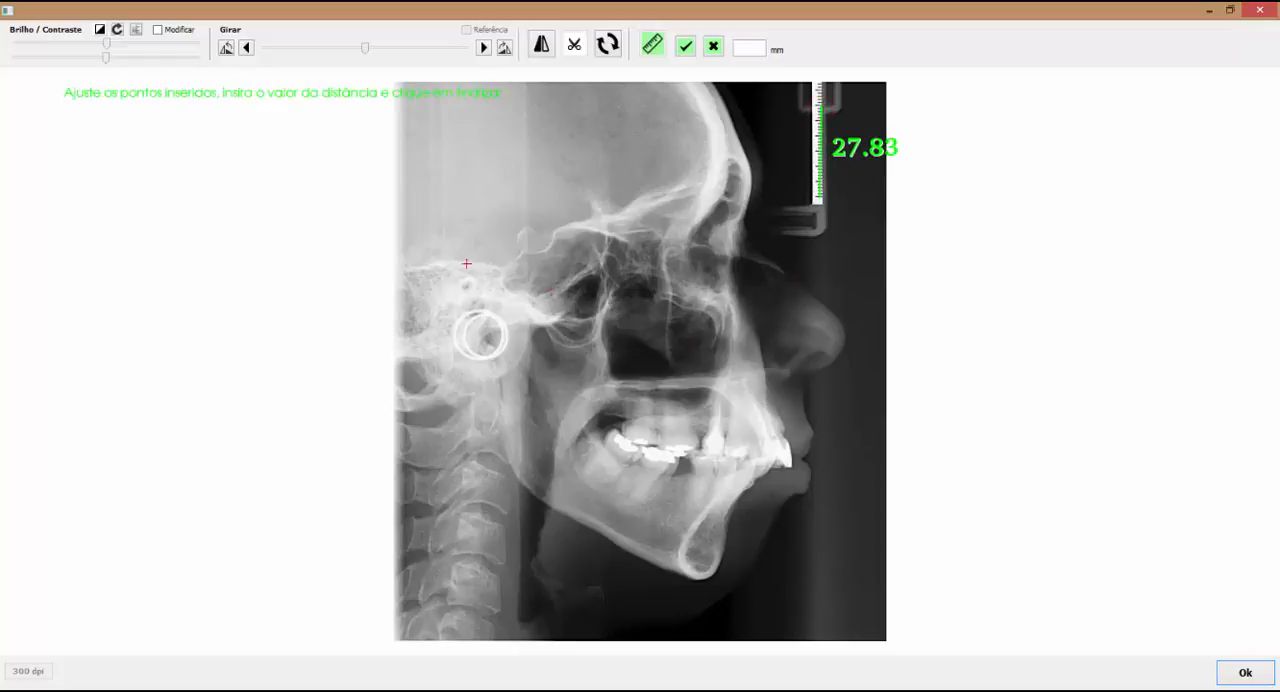
{"action": "left_click", "coordinate": [740, 47]}
{"action": "type", "text": "33"}
{"action": "left_click", "coordinate": [685, 46]}
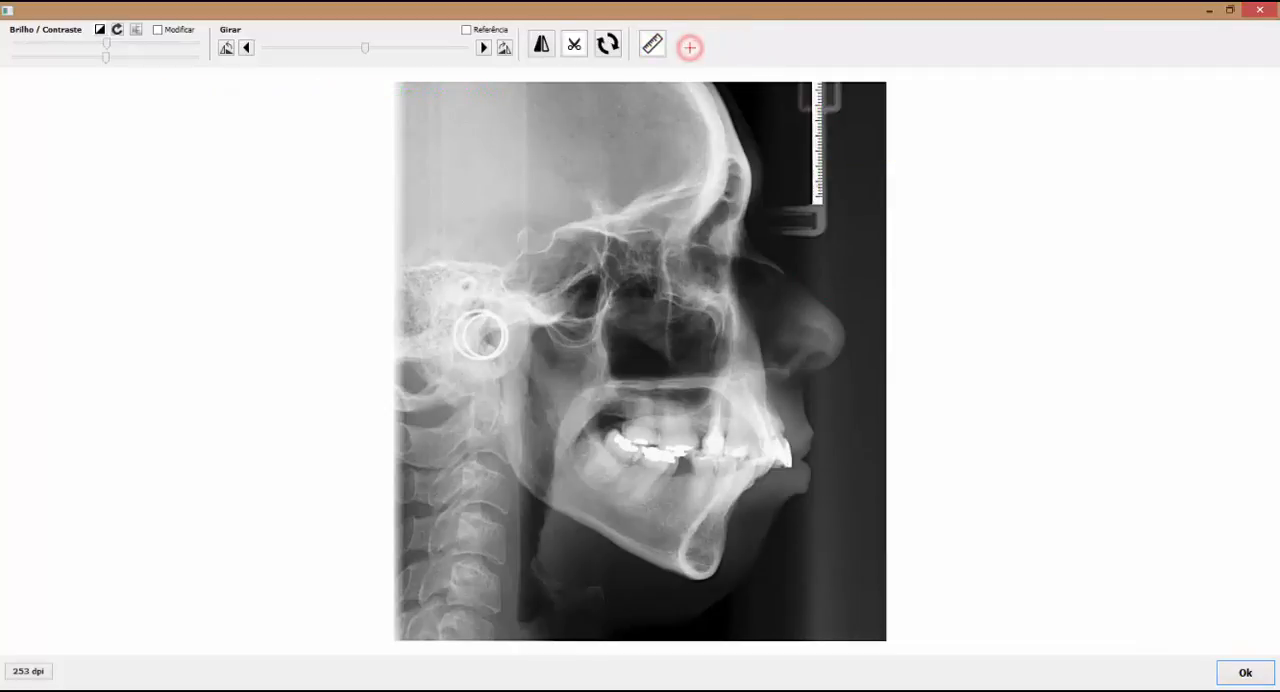
{"action": "left_click", "coordinate": [1245, 672]}
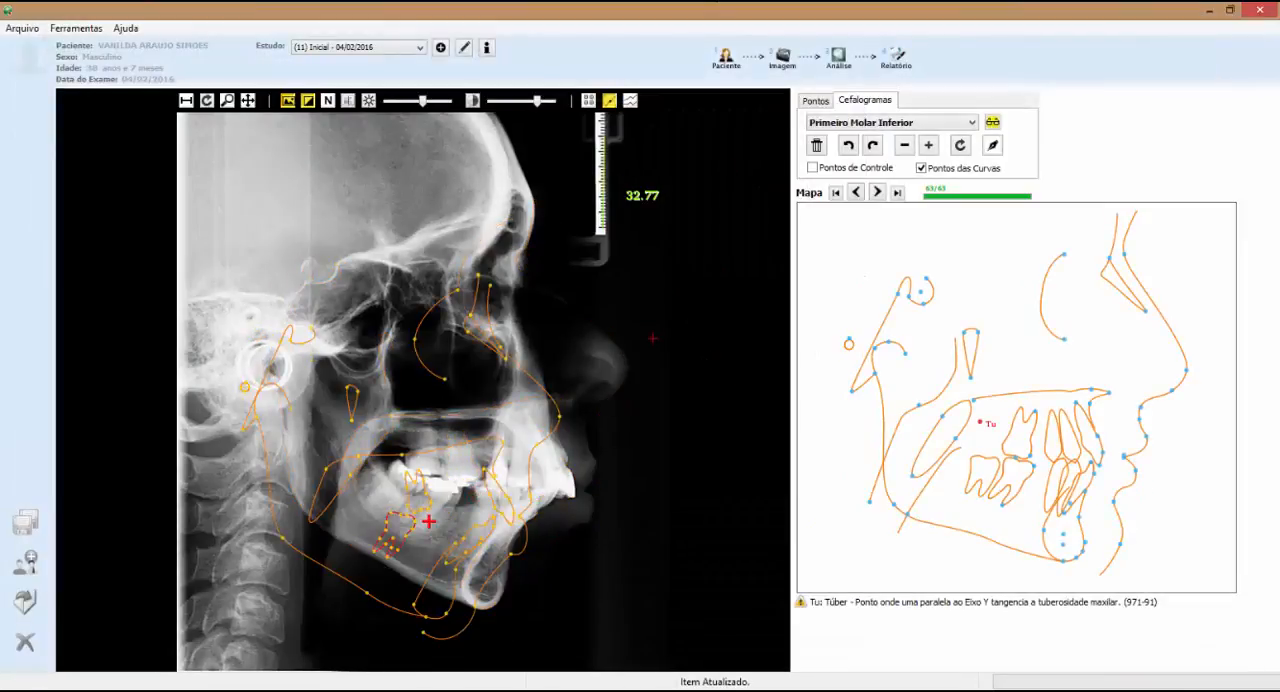
Regenerate all cephalogram curves from the marked landmarks, and switch between the landmarks and the tracing to check them
{"action": "left_click", "coordinate": [815, 102]}
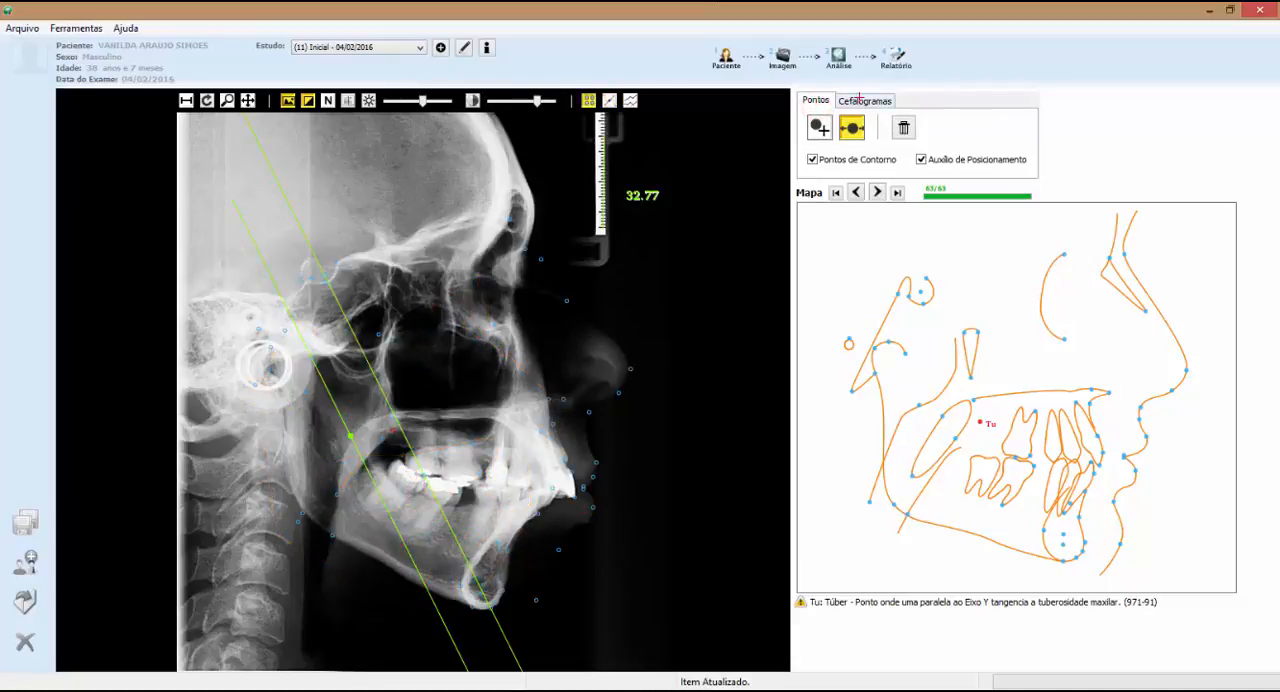
{"action": "left_click", "coordinate": [859, 99]}
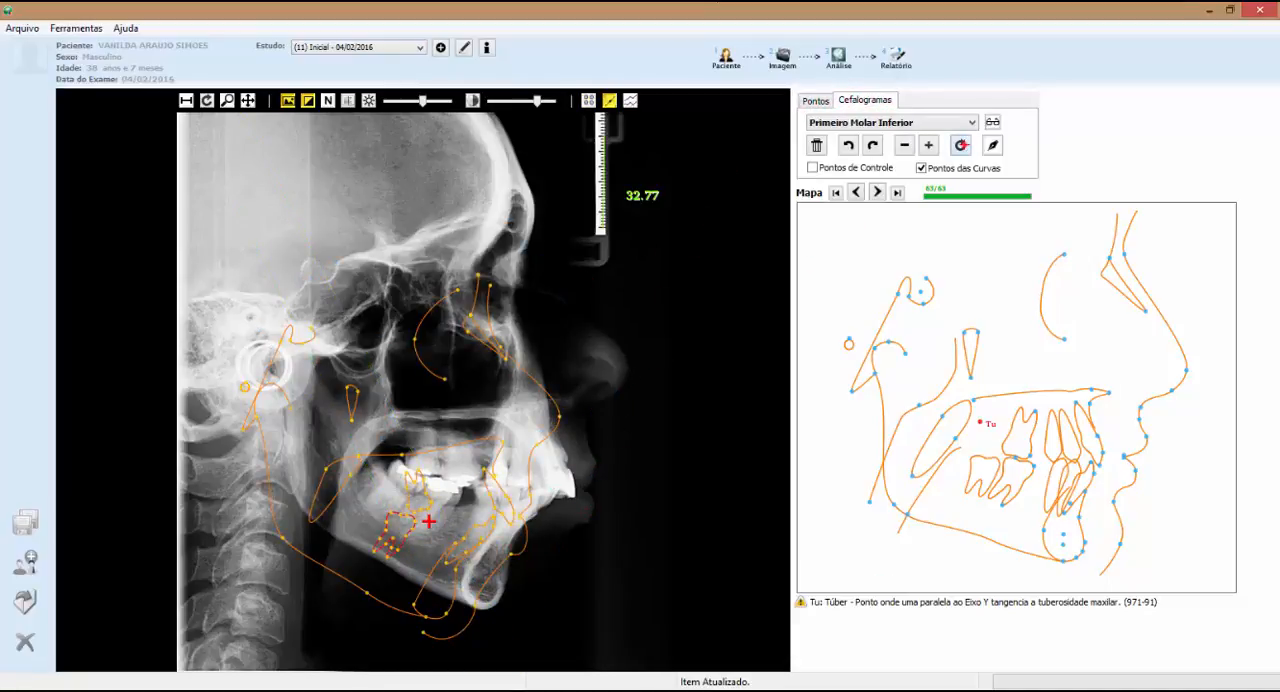
{"action": "left_click", "coordinate": [961, 145]}
{"action": "left_click", "coordinate": [1011, 179]}
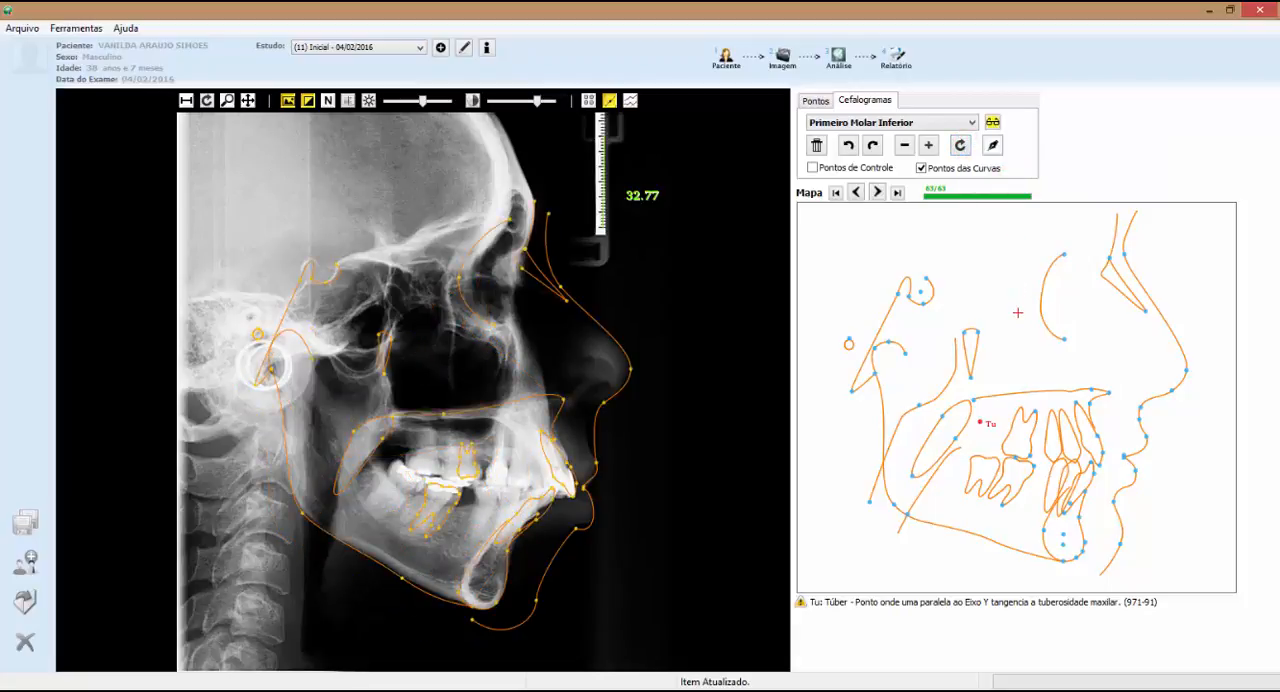
{"action": "left_click", "coordinate": [816, 101]}
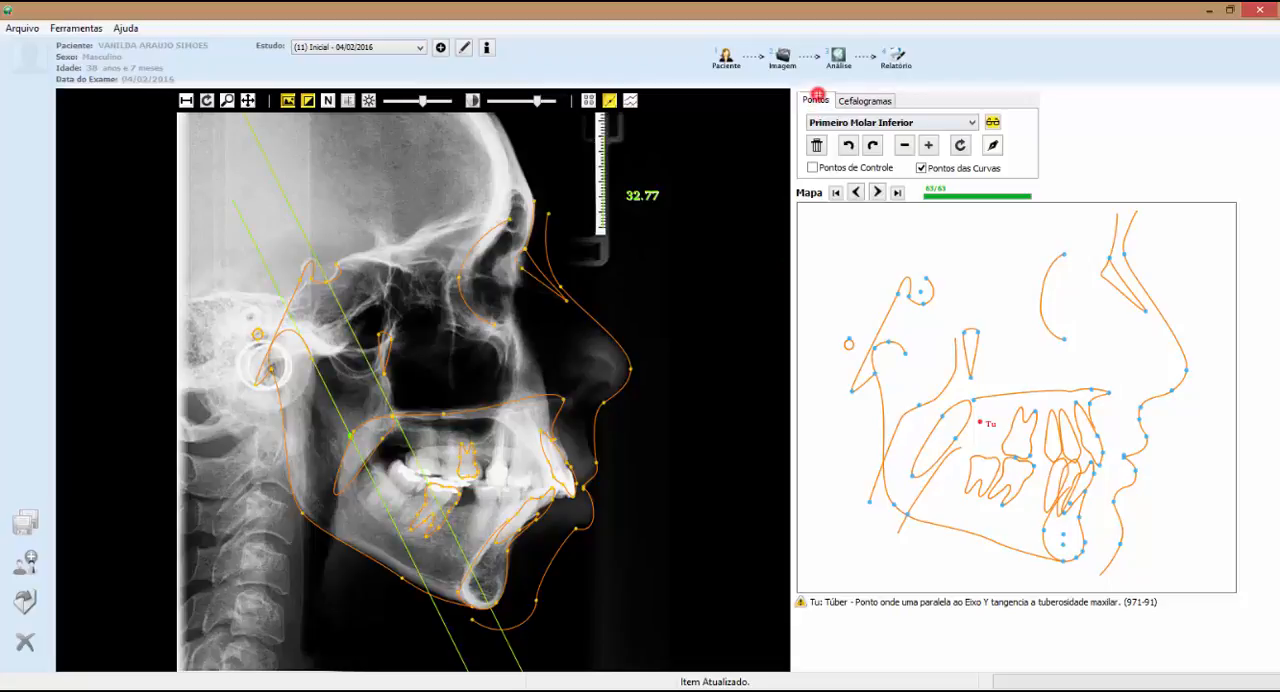
{"action": "left_click", "coordinate": [846, 100]}
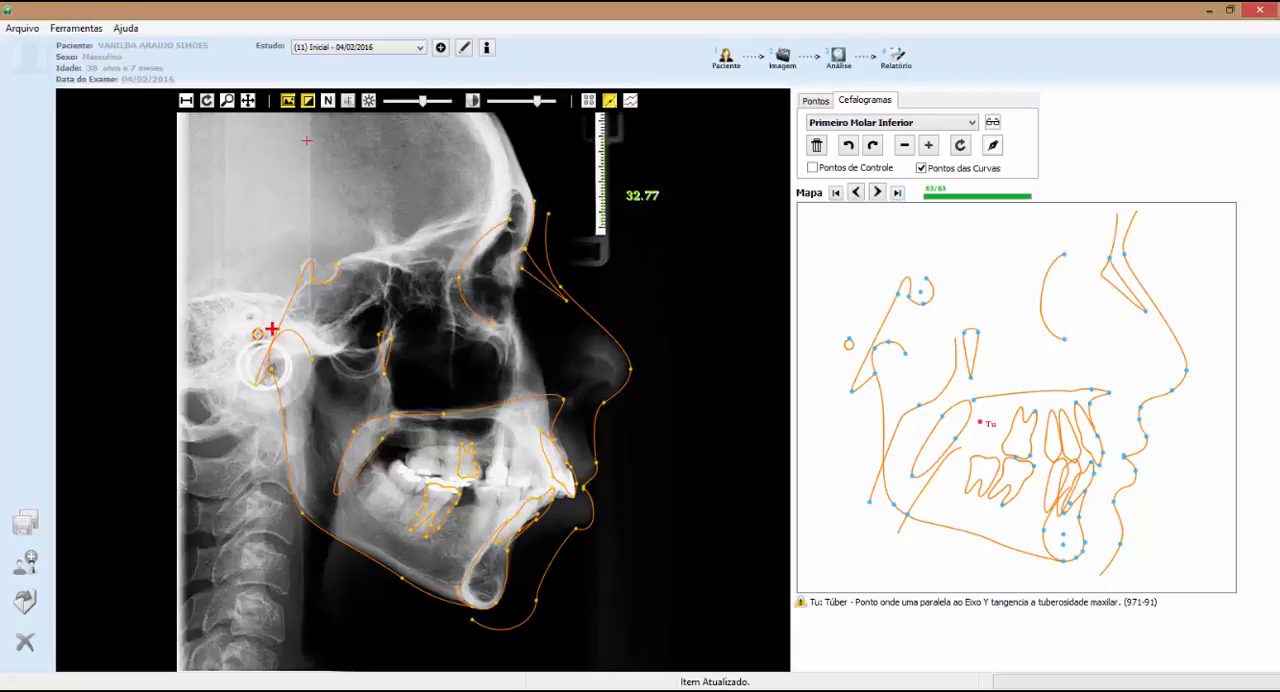
{"action": "left_click", "coordinate": [227, 100]}
{"action": "scroll", "coordinate": [356, 219], "scroll_direction": "down", "scroll_amount": 4}
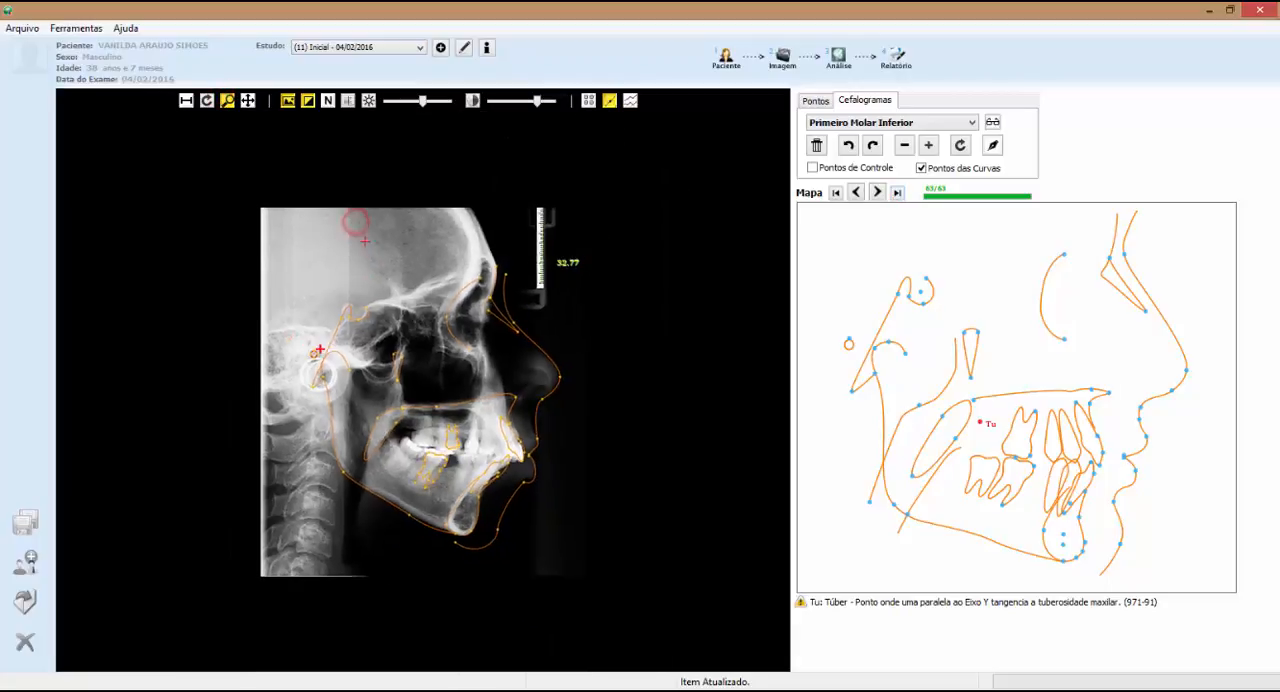
{"action": "scroll", "coordinate": [362, 223], "scroll_direction": "up", "scroll_amount": 4}
{"action": "left_click", "coordinate": [246, 101]}
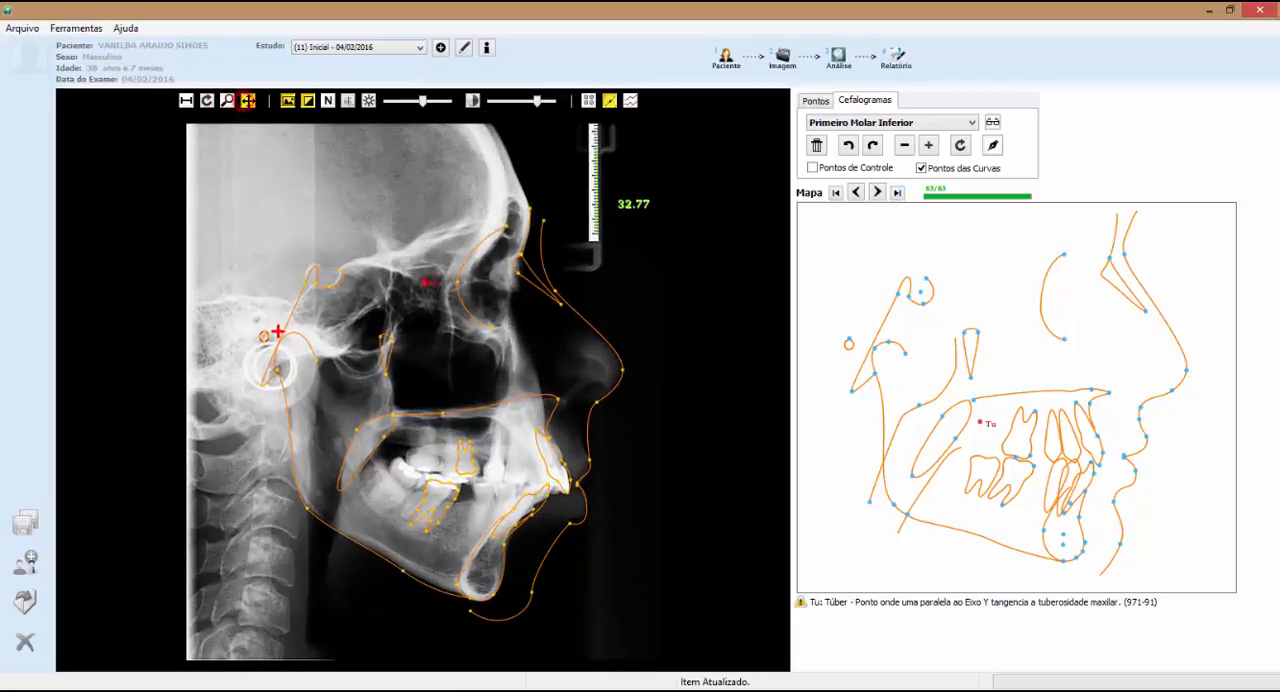
{"action": "mouse_move", "coordinate": [429, 280]}
{"action": "left_mouse_down"}
{"action": "mouse_move", "coordinate": [481, 284]}
{"action": "mouse_move", "coordinate": [449, 279]}
{"action": "left_mouse_up"}
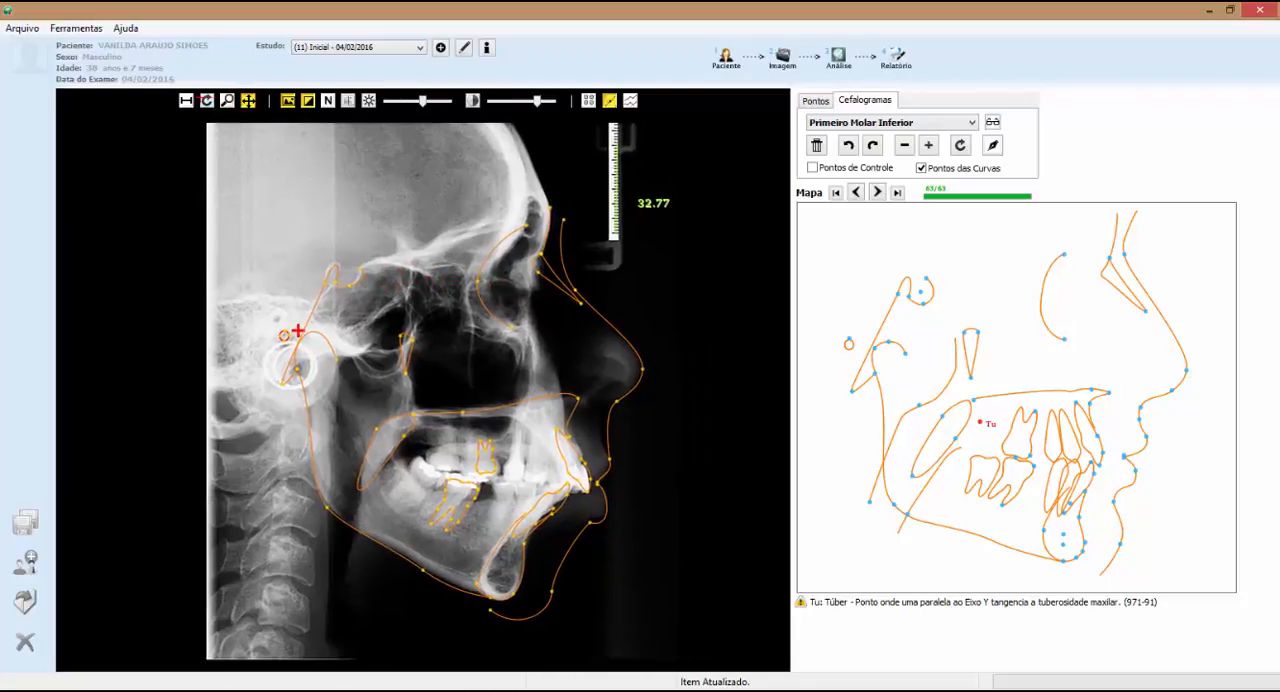
{"action": "left_click", "coordinate": [209, 100]}
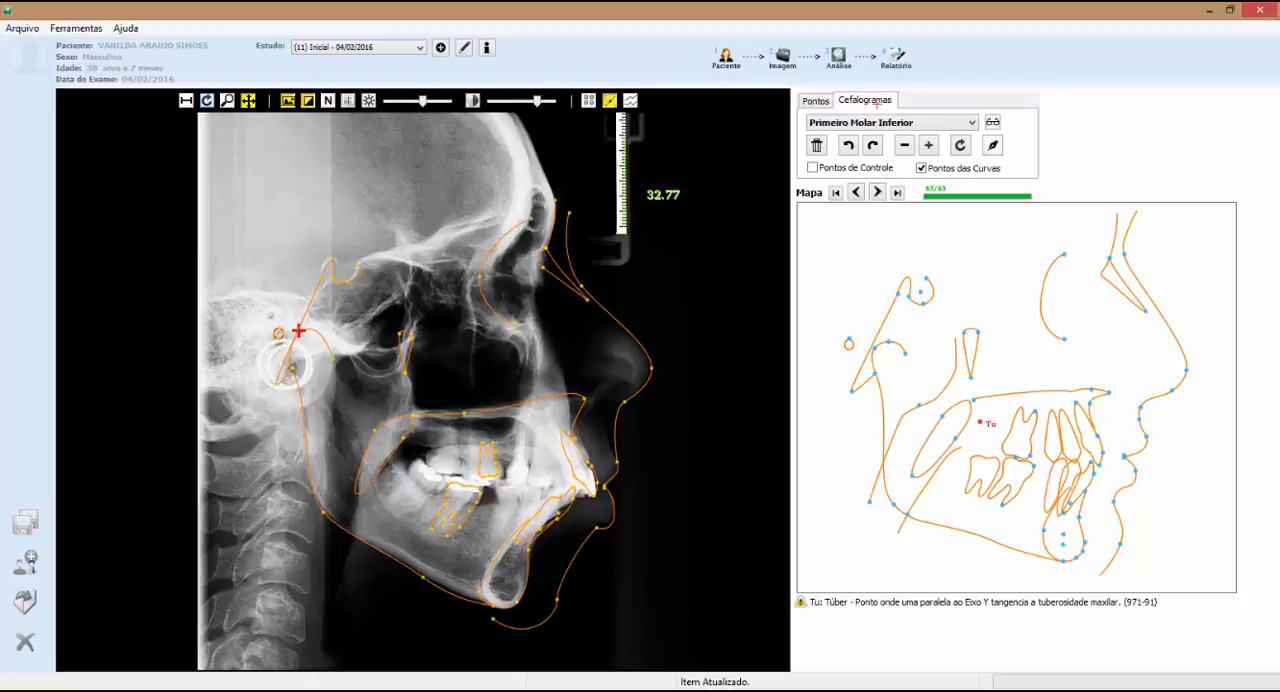
Examine the PTas landmark from the map and the LN landmark on the radiograph, and return to the cephalogram tracing
{"action": "left_click", "coordinate": [831, 100]}
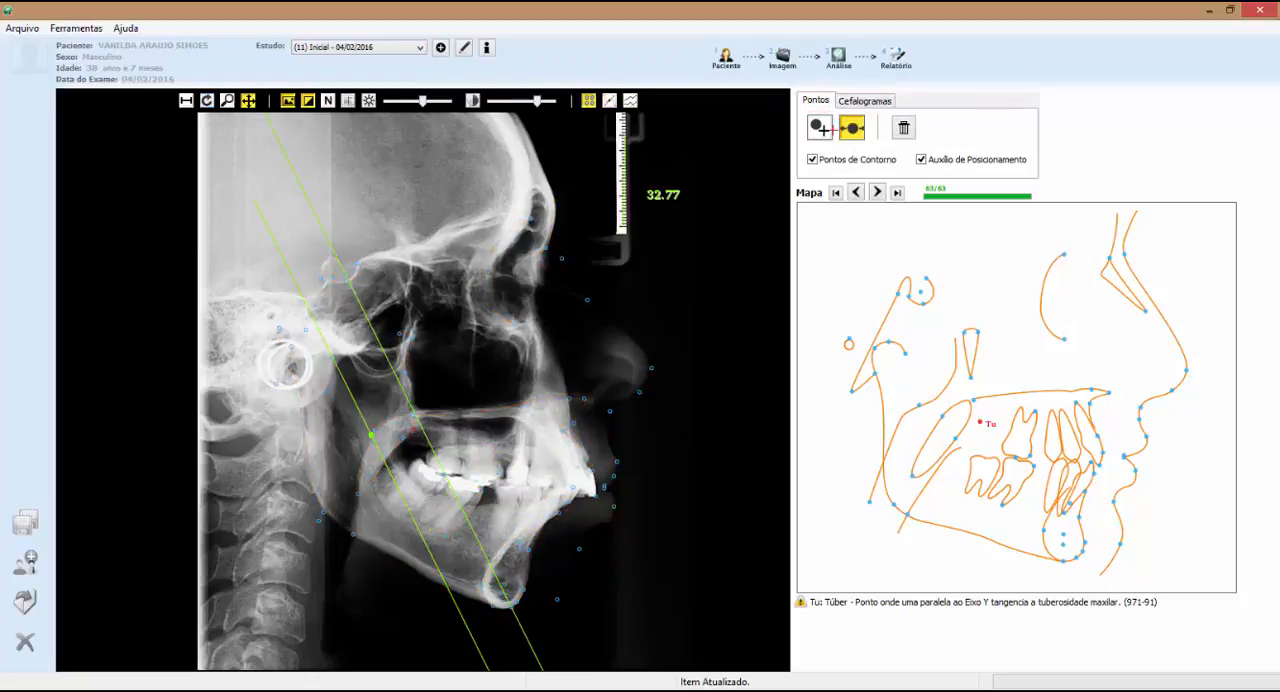
{"action": "left_click", "coordinate": [977, 331]}
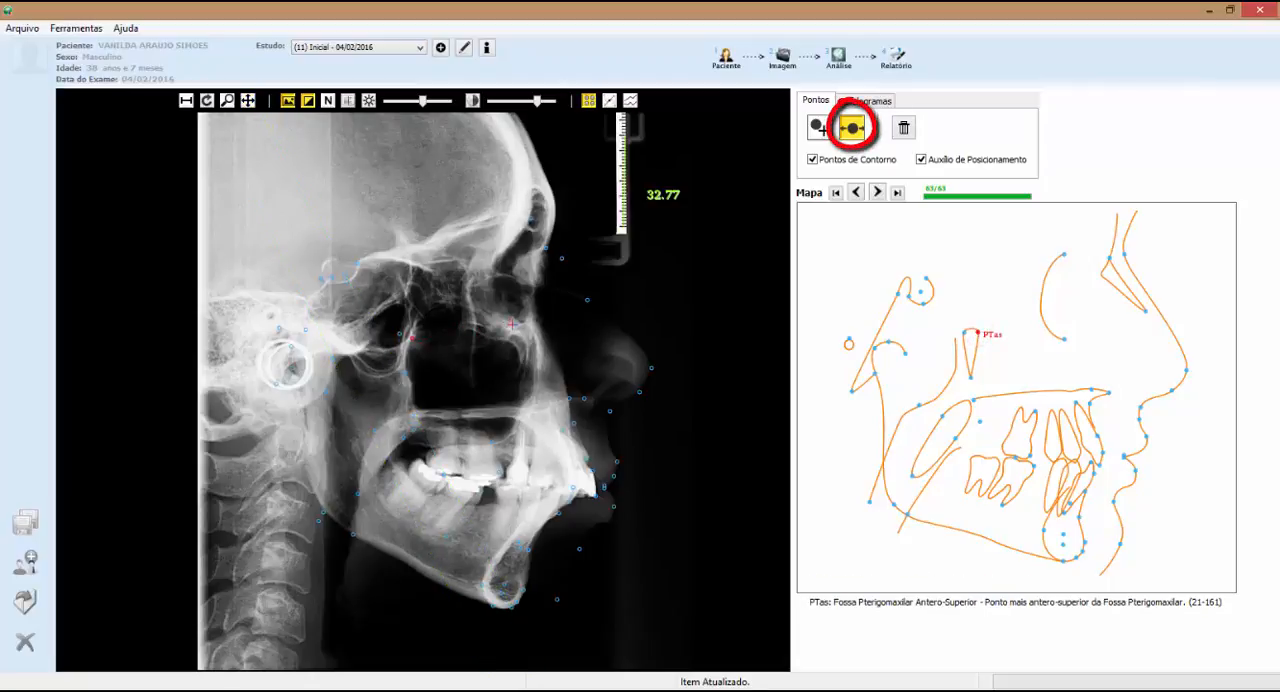
{"action": "left_click", "coordinate": [587, 300]}
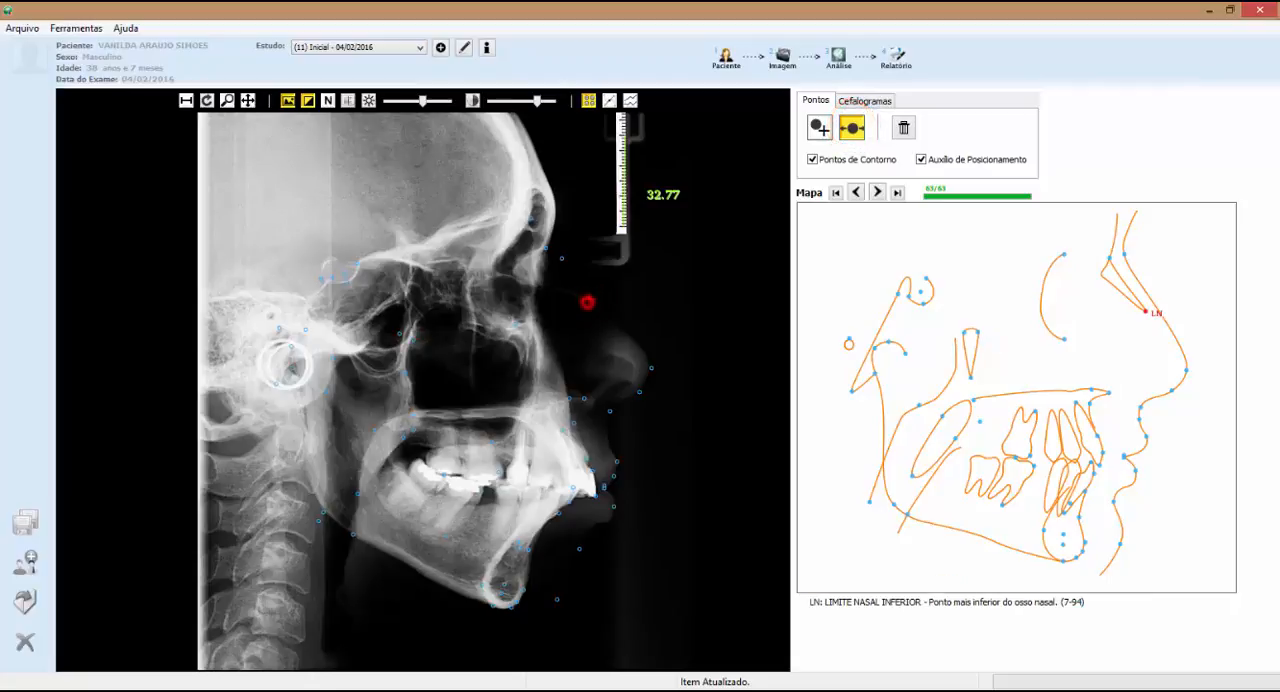
{"action": "left_click", "coordinate": [878, 100]}
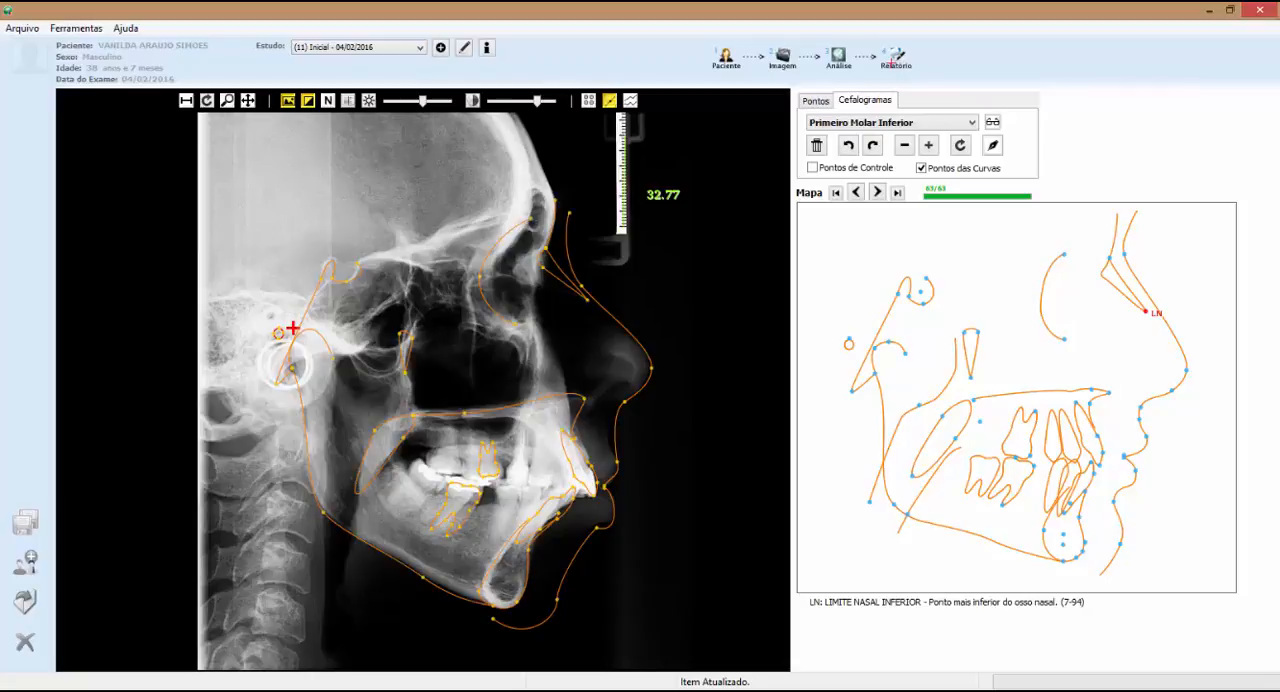
Send the study's results to Easy Work, and switch to Easy Work to open the patient's documentation
{"action": "left_click", "coordinate": [894, 56]}
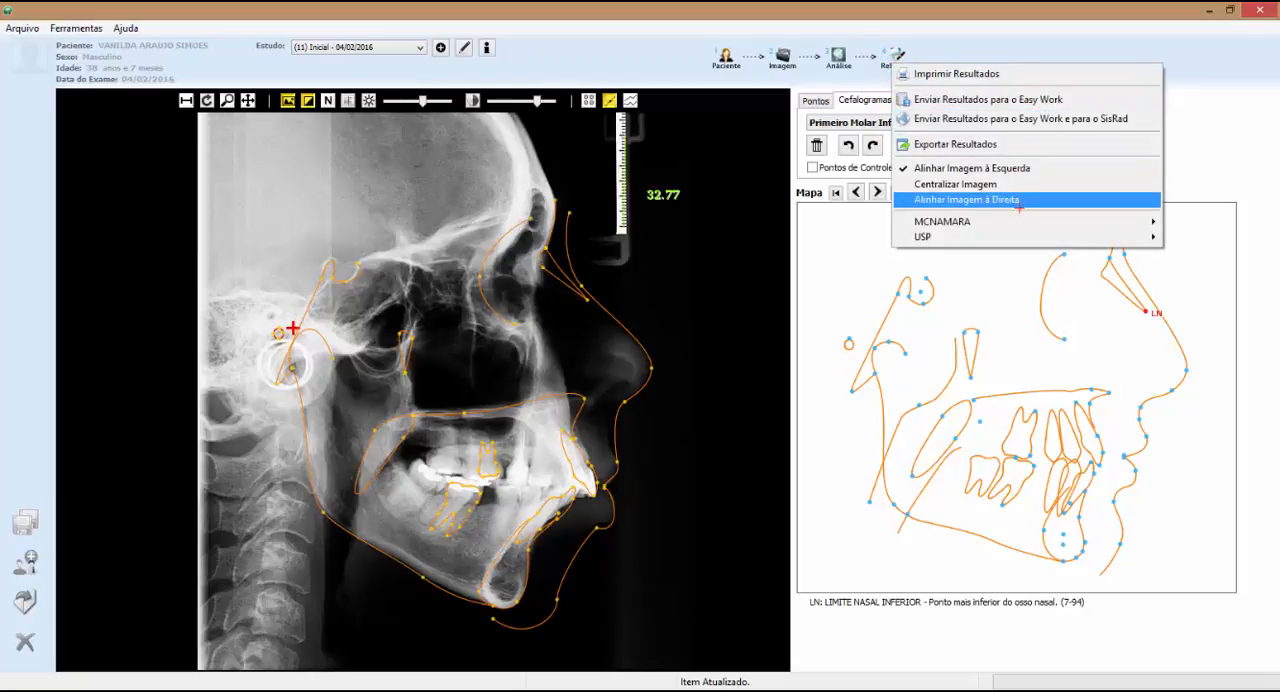
{"action": "mouse_move", "coordinate": [1052, 222]}
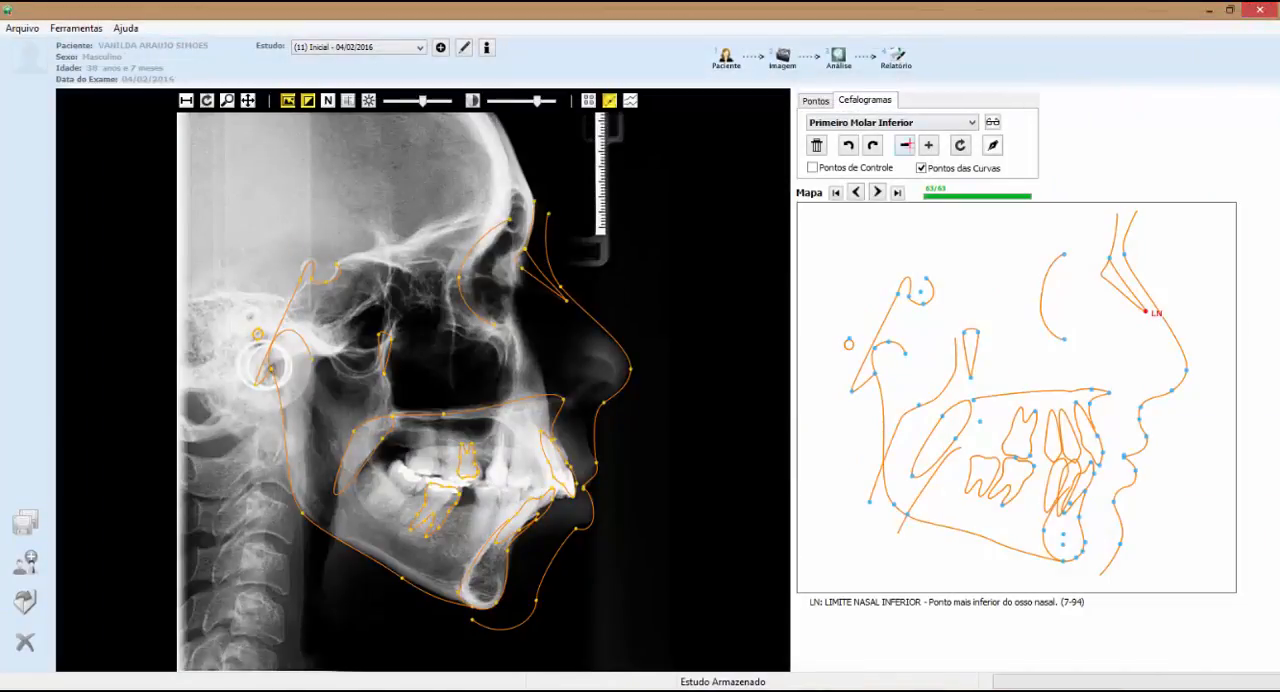
{"action": "left_click", "coordinate": [894, 56]}
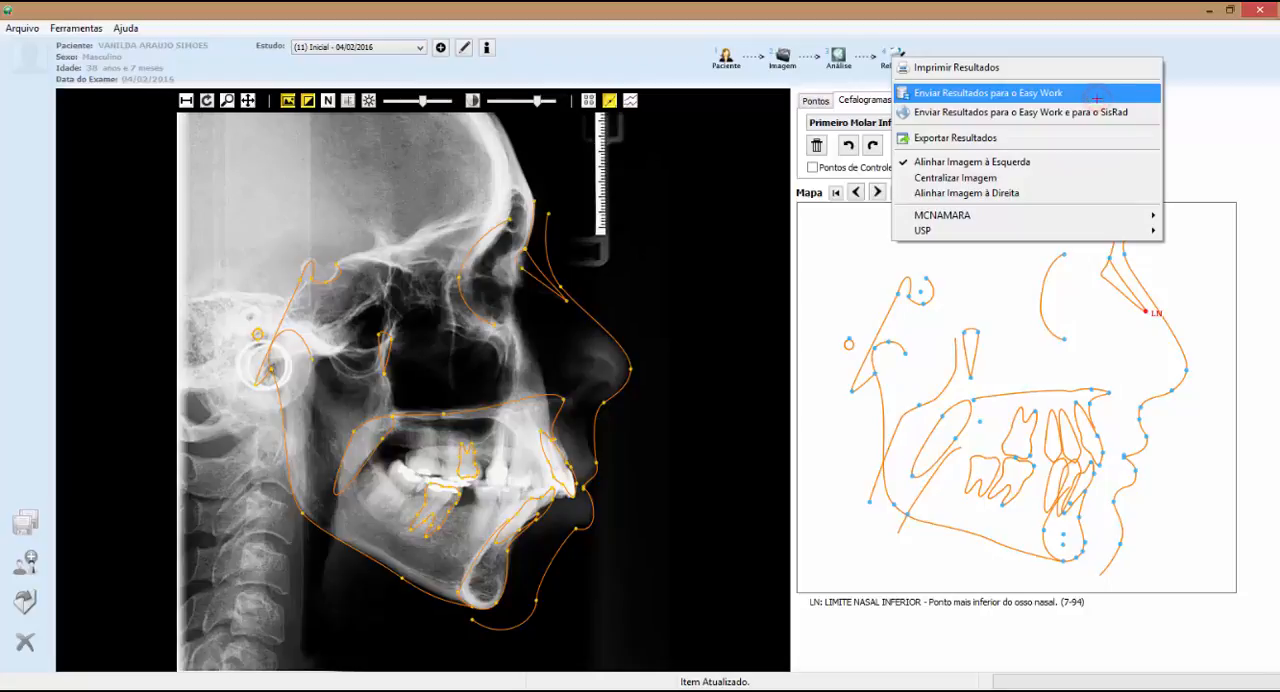
{"action": "left_click", "coordinate": [1096, 95]}
{"action": "left_click", "coordinate": [748, 443]}
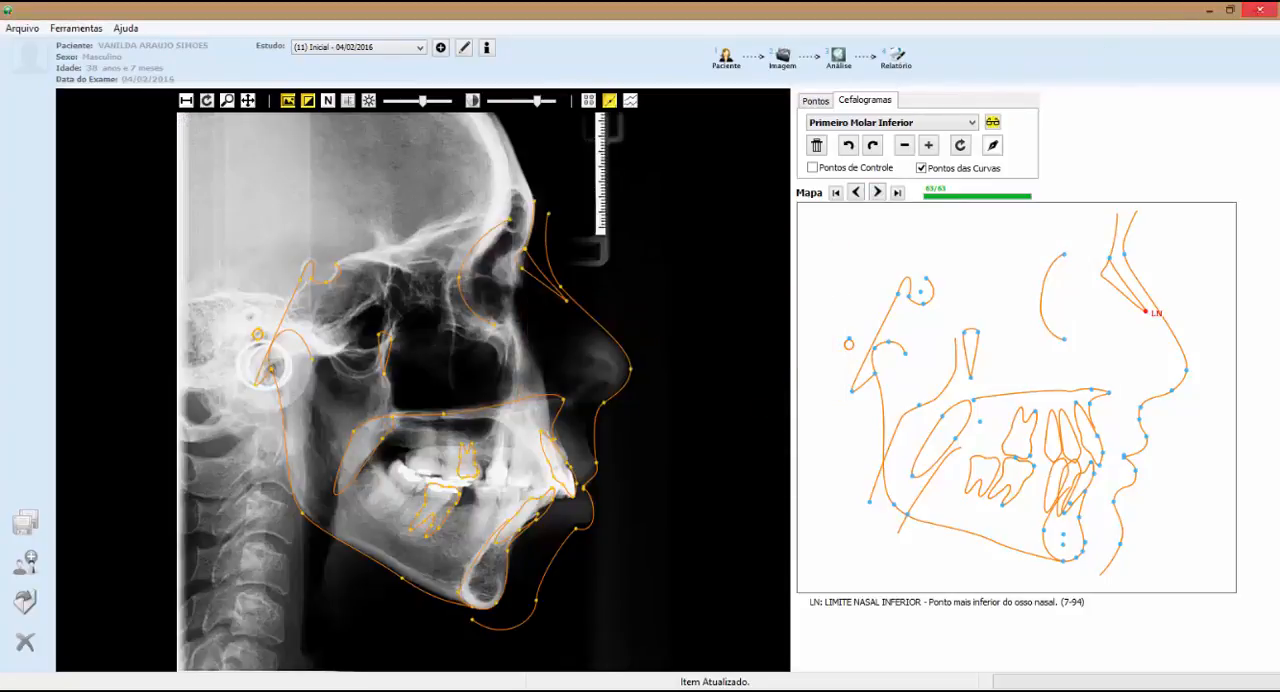
{"action": "left_click", "coordinate": [163, 118]}
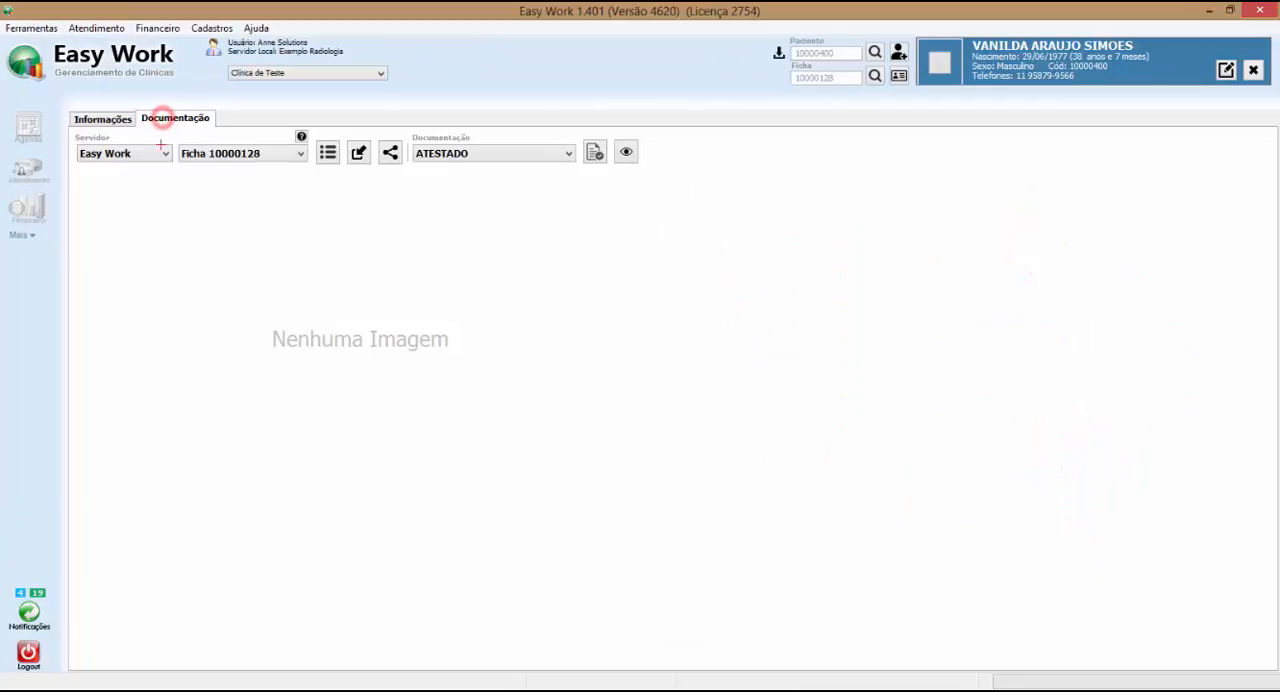
Set the patient's documentation to show all images instead of only the current record's
{"action": "left_click", "coordinate": [237, 219]}
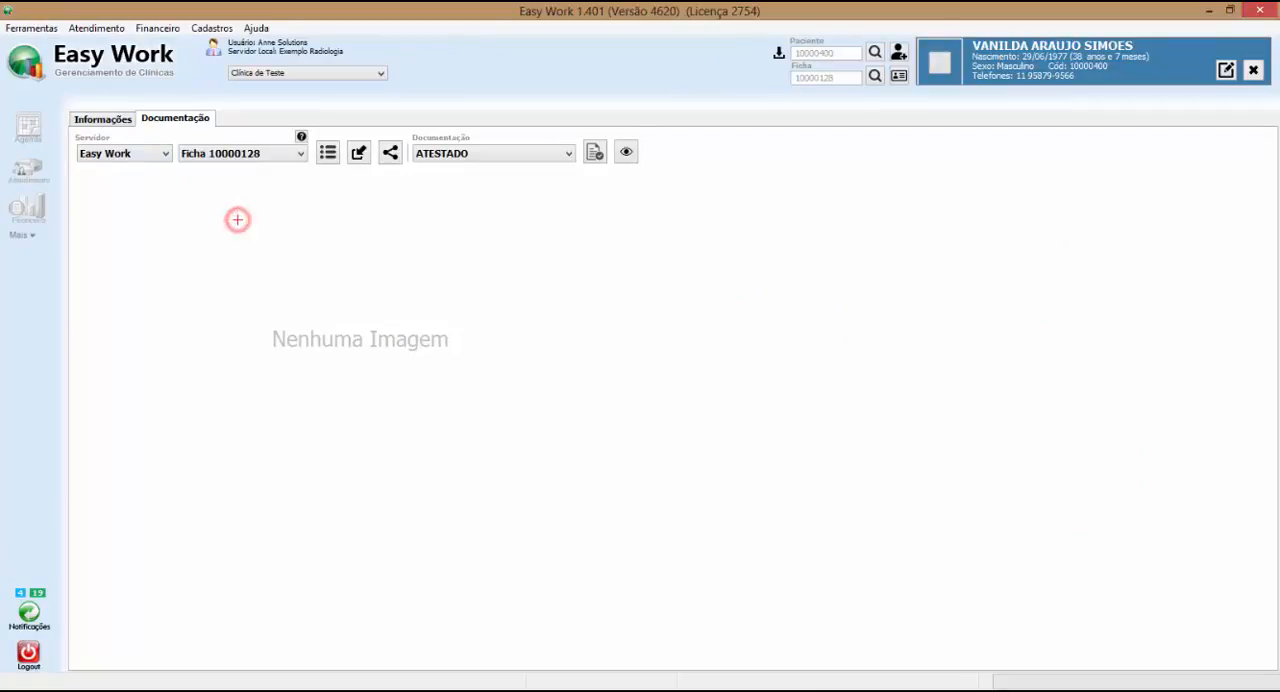
{"action": "left_click", "coordinate": [184, 150]}
{"action": "left_click", "coordinate": [188, 170]}
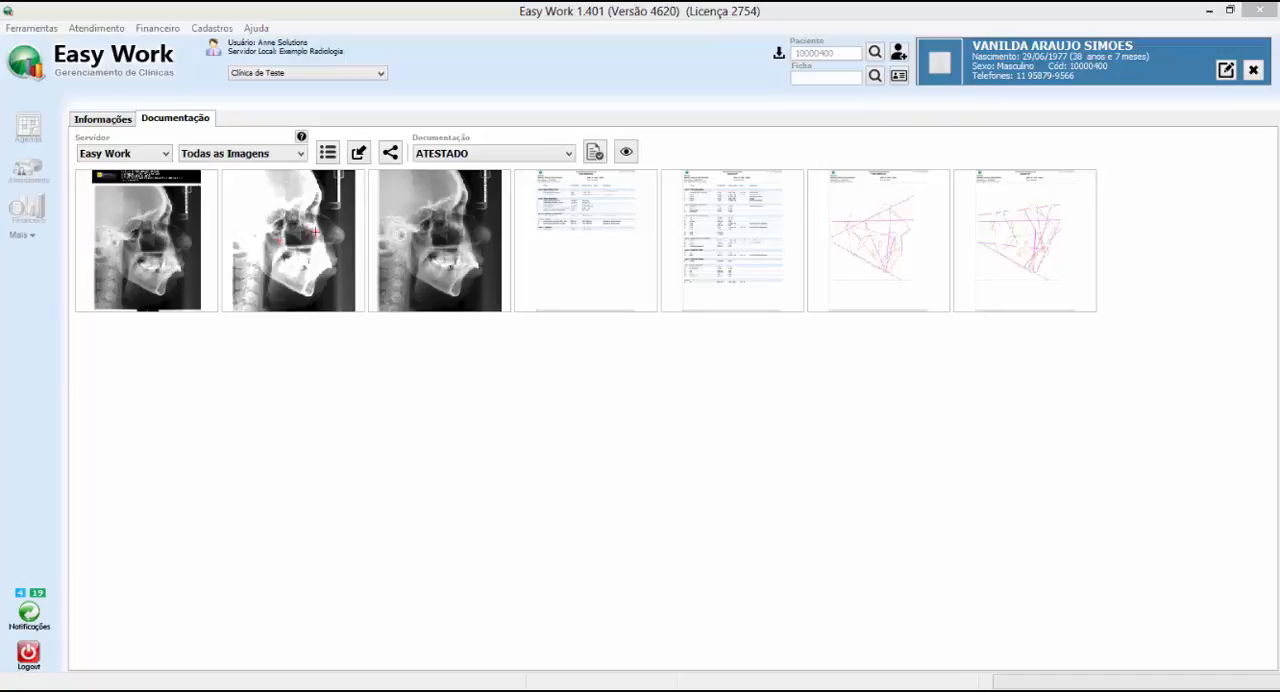
Open the McNamara analysis factor report from the documentation, examine its measurements enlarged, and close it
{"action": "double_click", "coordinate": [598, 257]}
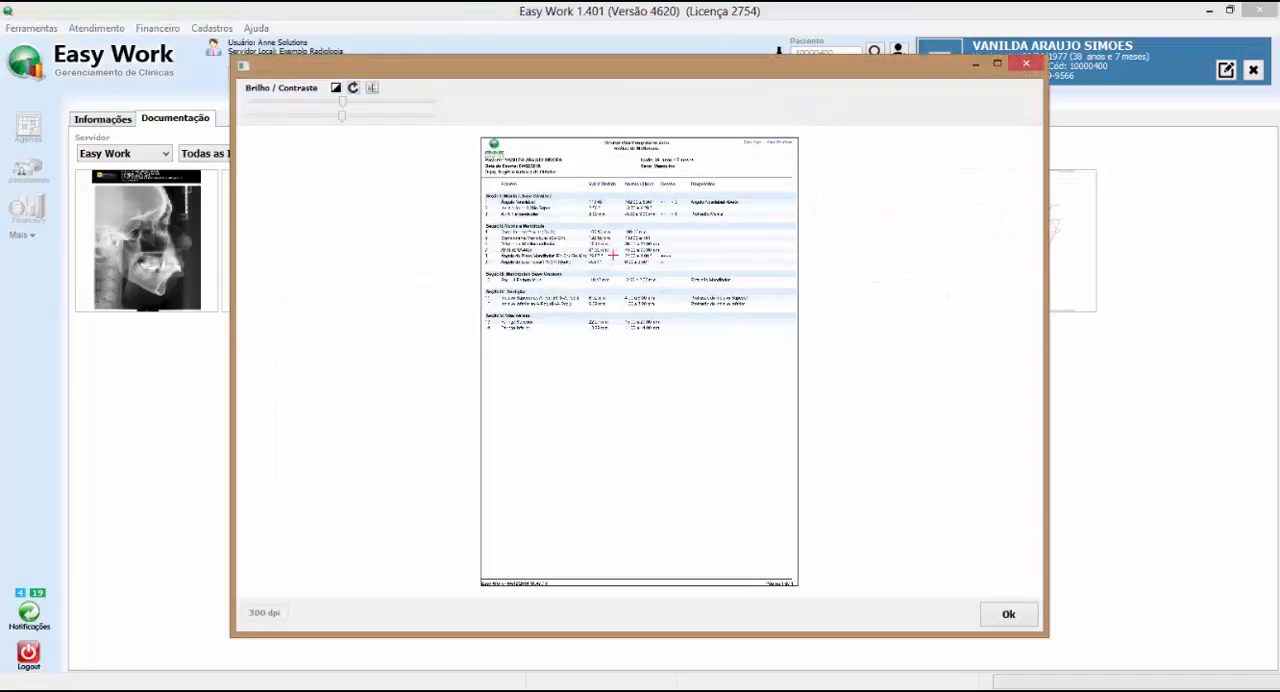
{"action": "scroll", "coordinate": [654, 266], "scroll_direction": "up", "scroll_amount": 5}
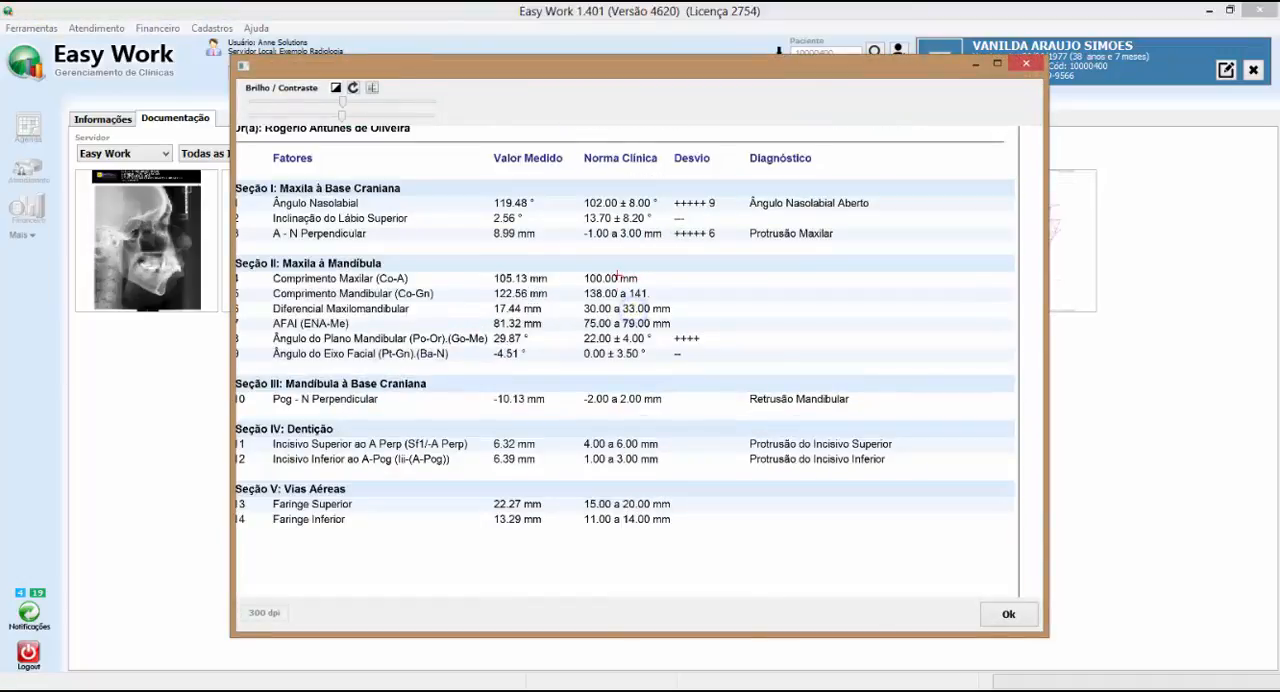
{"action": "scroll", "coordinate": [618, 294], "scroll_direction": "down", "scroll_amount": 4}
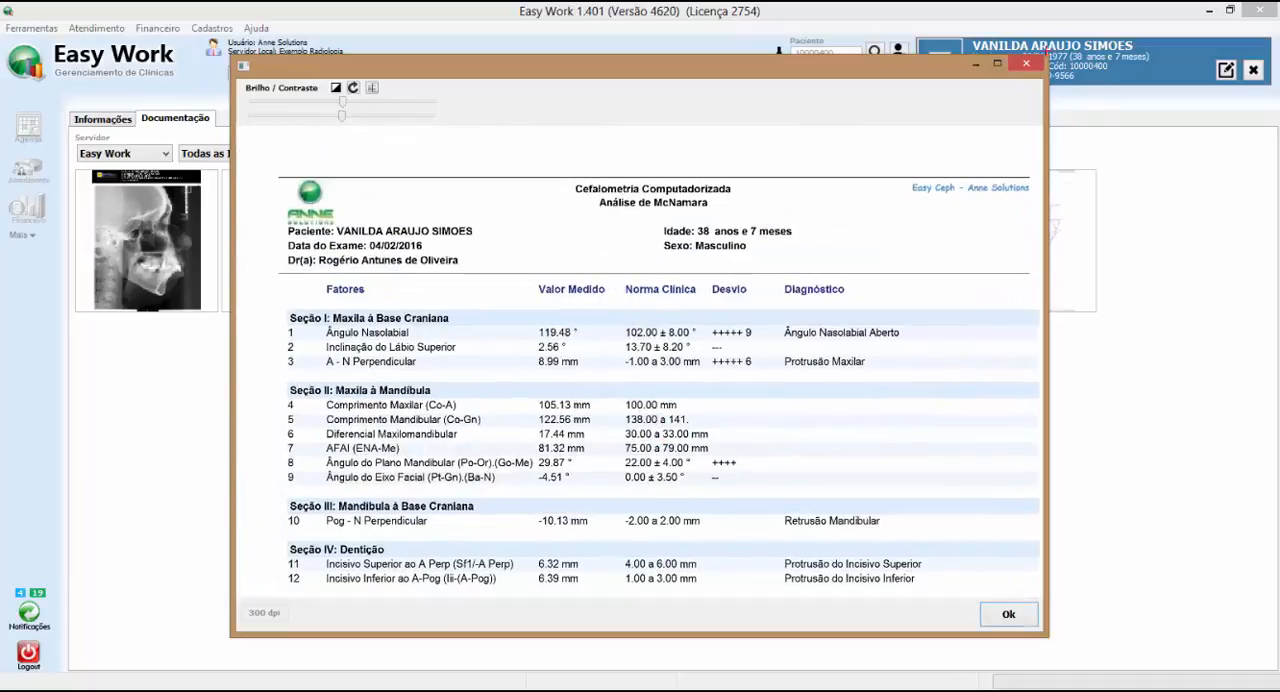
{"action": "left_click", "coordinate": [1026, 63]}
Open the McNamara cephalogram tracing page from the documentation and examine its header and lines enlarged
{"action": "double_click", "coordinate": [894, 221]}
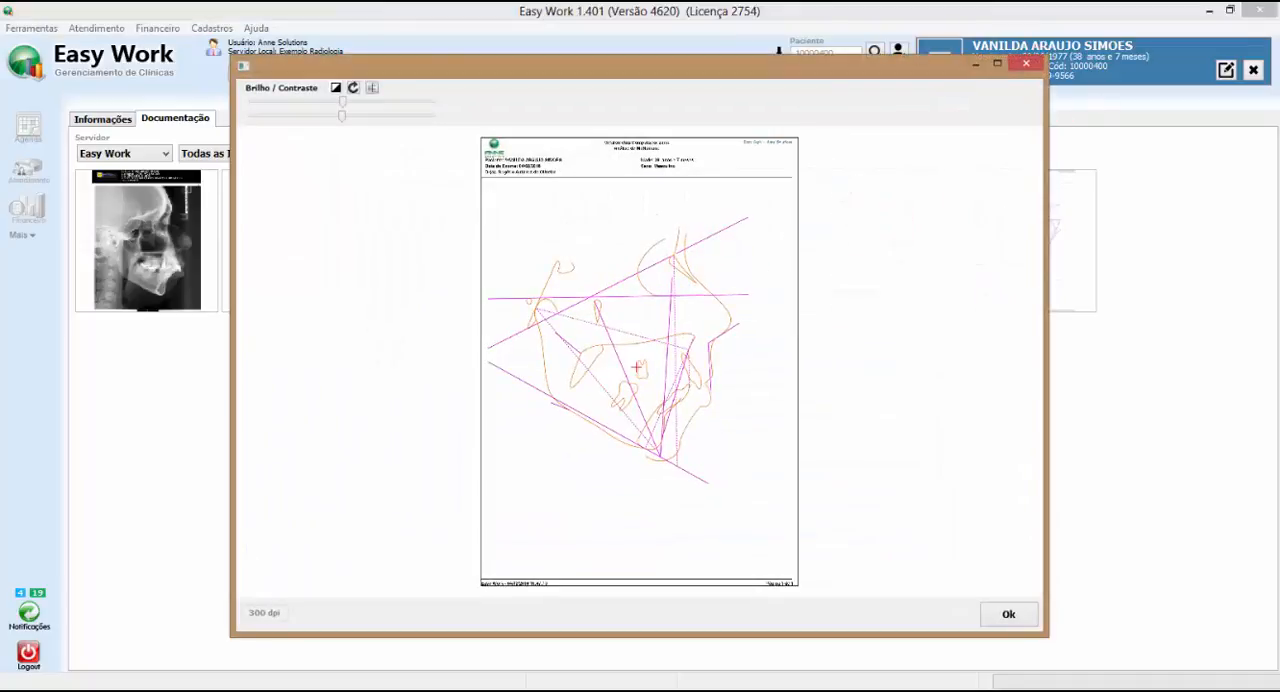
{"action": "scroll", "coordinate": [637, 326], "scroll_direction": "up", "scroll_amount": 3}
{"action": "scroll", "coordinate": [675, 312], "scroll_direction": "down", "scroll_amount": 3}
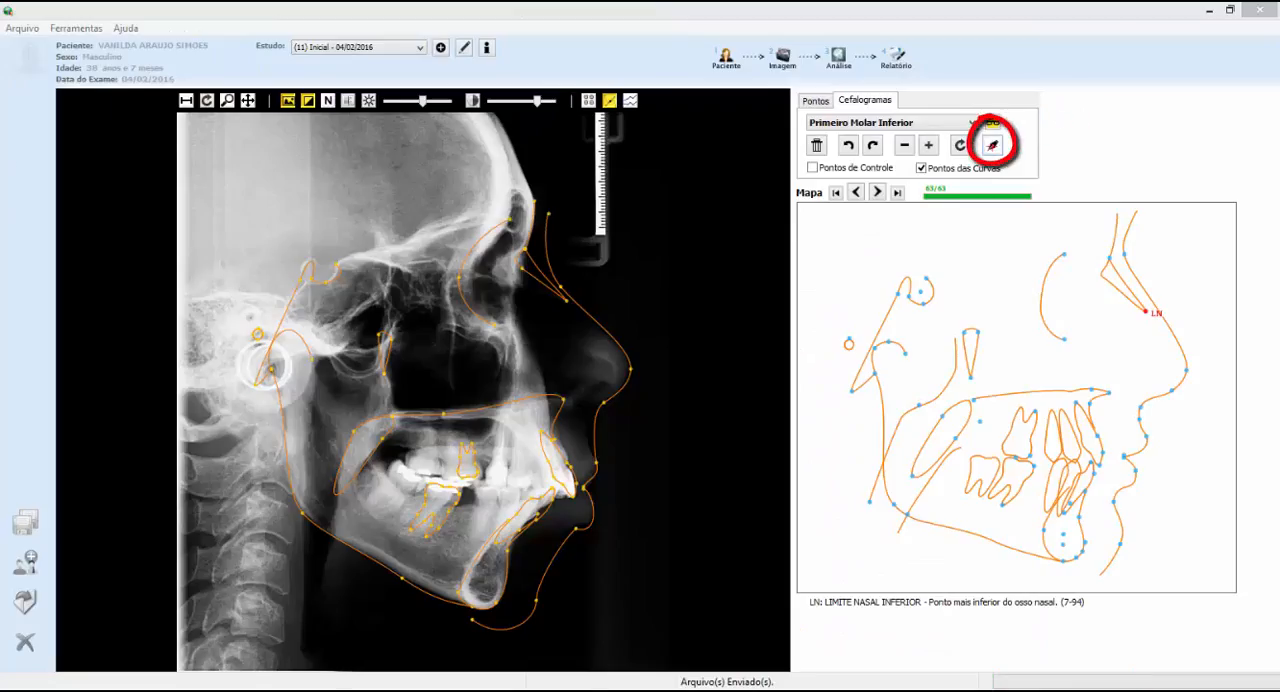
Switch to Easy Ceph and draw freehand curves outlining two adjacent cervical vertebrae on the radiograph, below the back of the jaw
{"action": "left_click", "coordinate": [992, 145]}
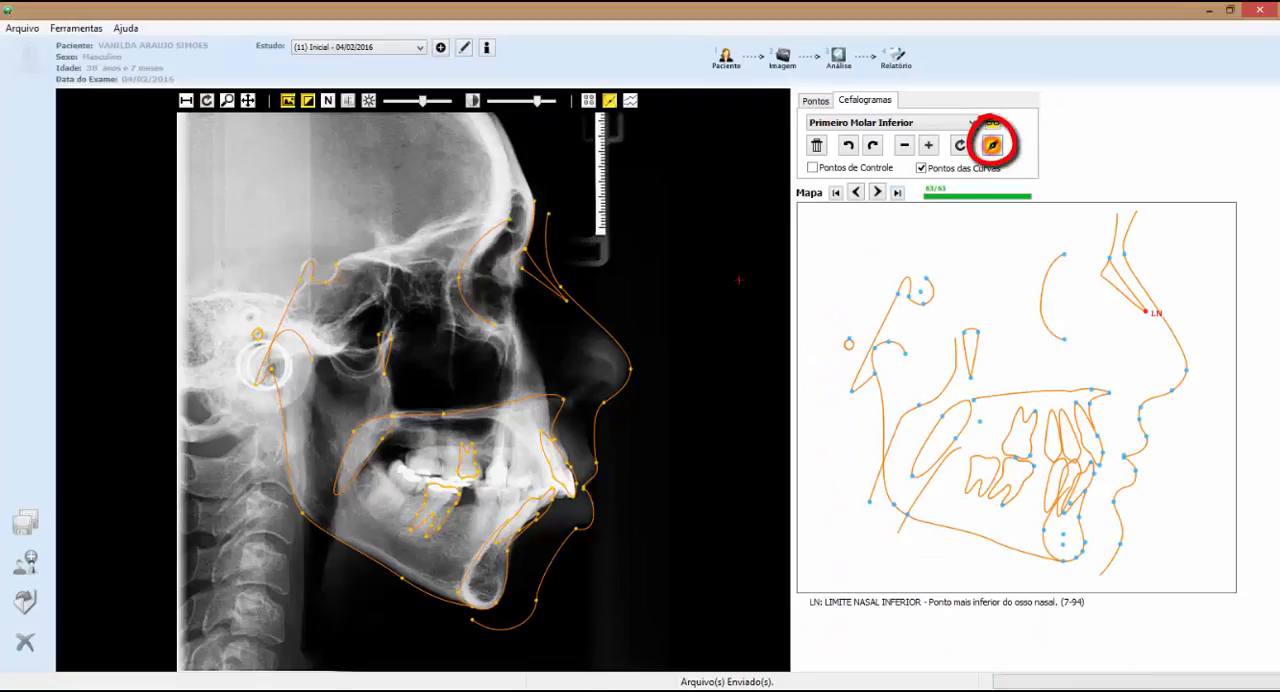
{"action": "mouse_move", "coordinate": [243, 540]}
{"action": "left_mouse_down"}
{"action": "mouse_move", "coordinate": [285, 563]}
{"action": "mouse_move", "coordinate": [236, 586]}
{"action": "left_mouse_up"}
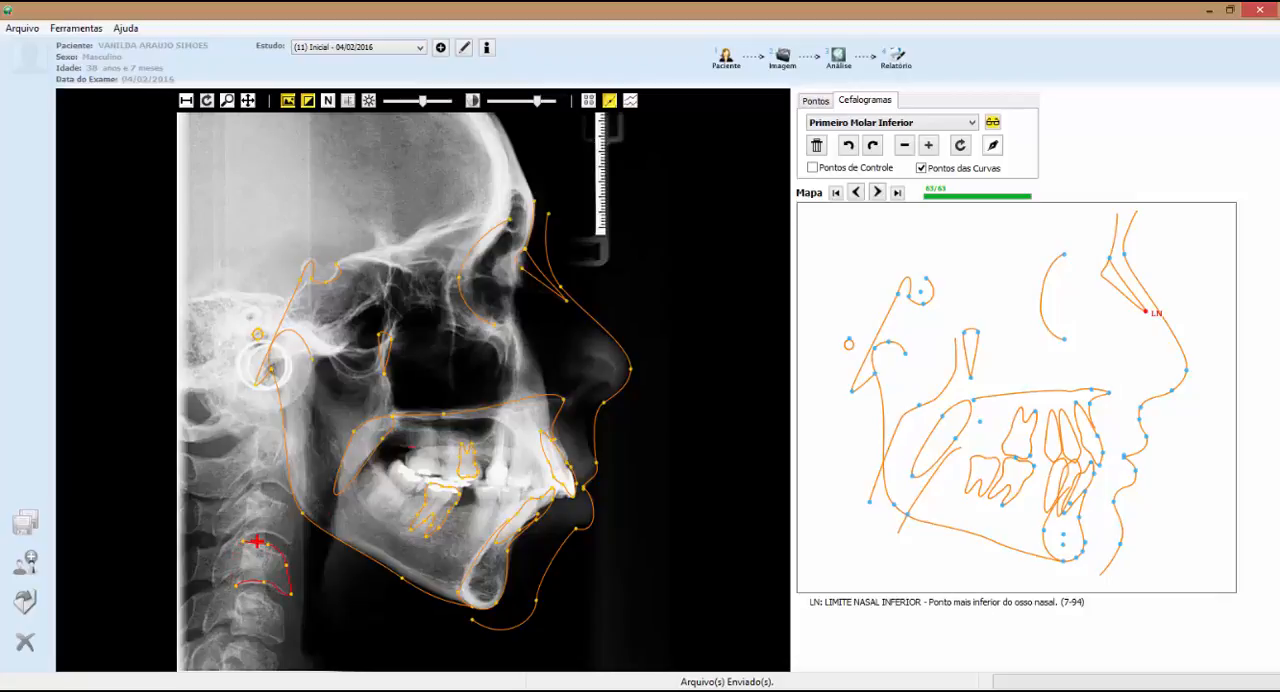
{"action": "left_click", "coordinate": [989, 147]}
{"action": "mouse_move", "coordinate": [237, 592]}
{"action": "left_mouse_down"}
{"action": "mouse_move", "coordinate": [258, 582]}
{"action": "mouse_move", "coordinate": [283, 641]}
{"action": "mouse_move", "coordinate": [233, 632]}
{"action": "mouse_move", "coordinate": [235, 593]}
{"action": "left_mouse_up"}
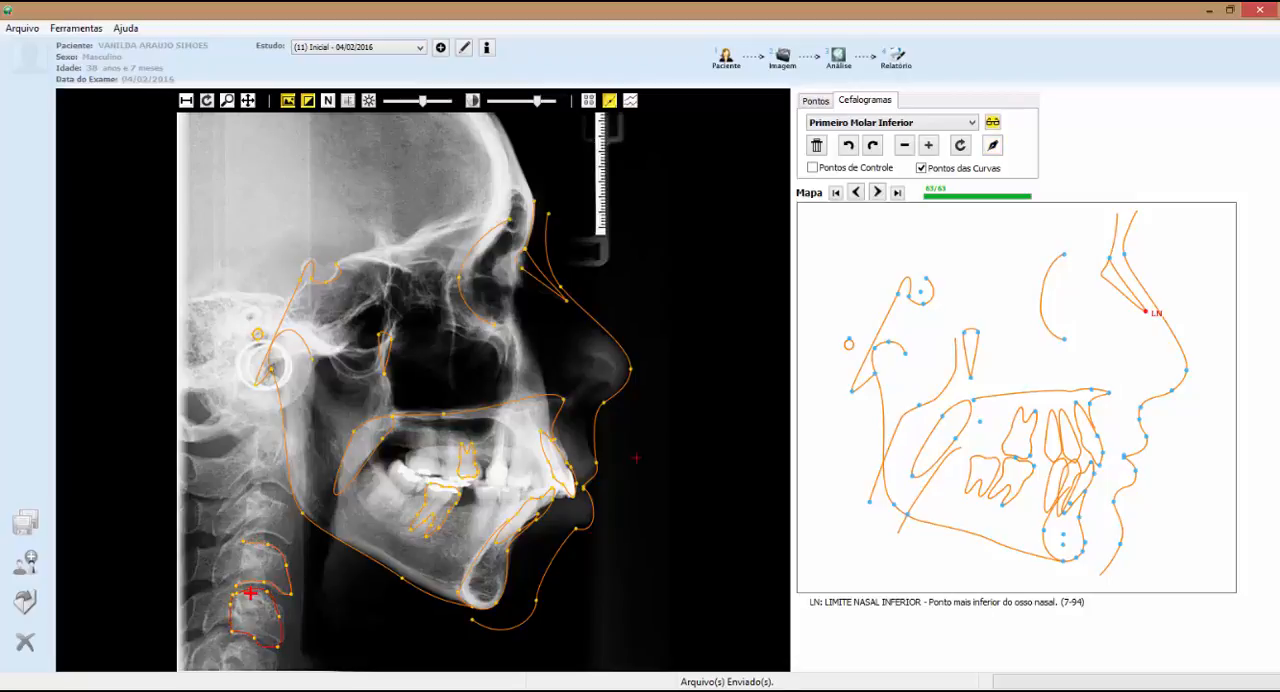